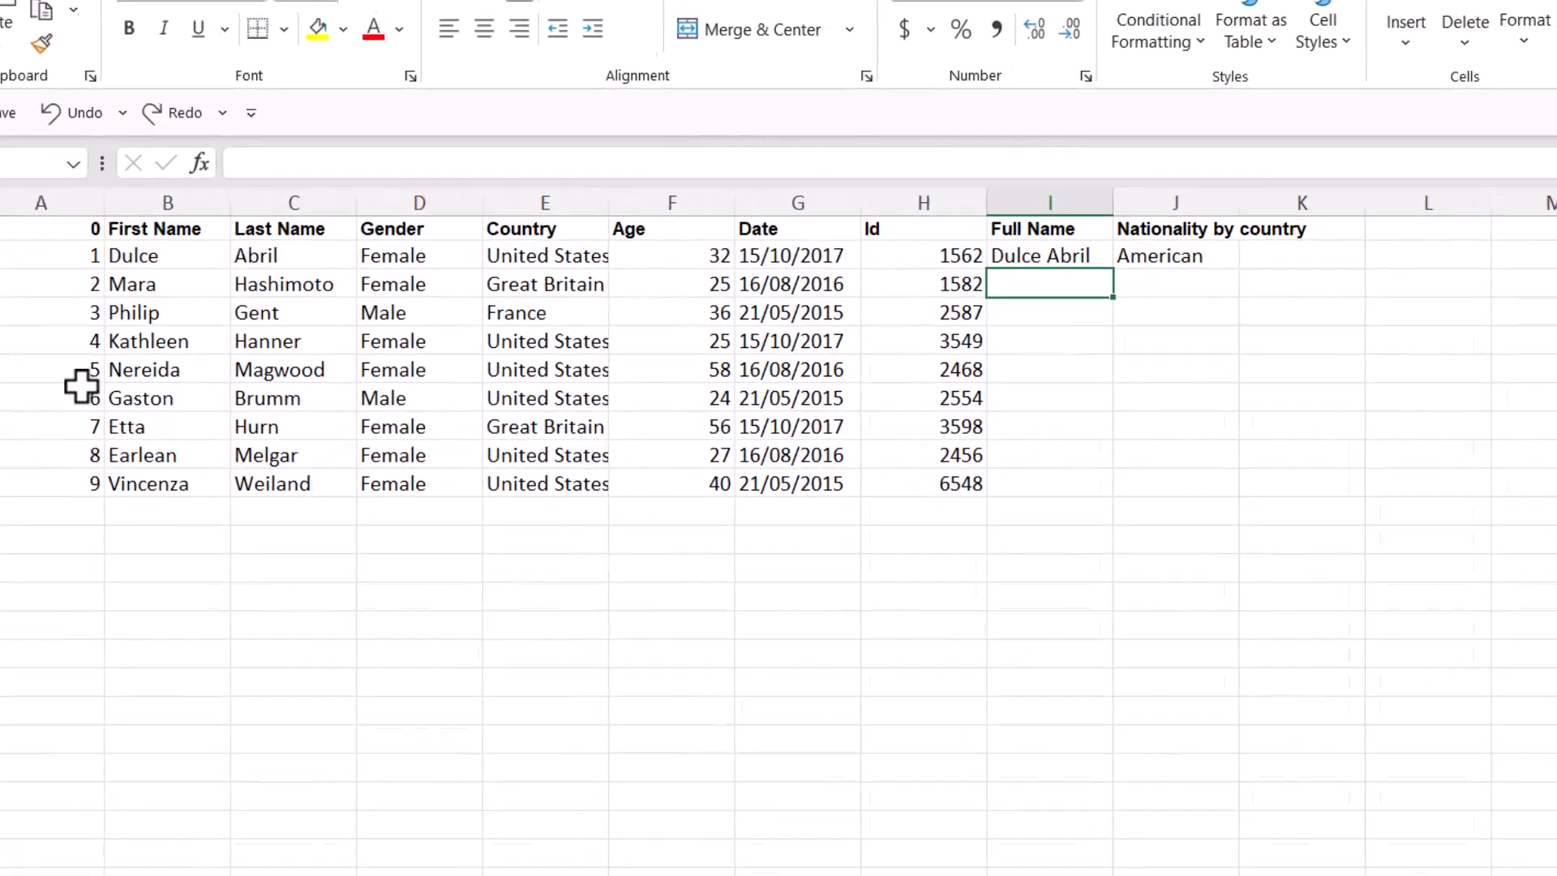
# Examine the First Name and Last Name columns against the Full Name column and its example entry
pyautogui.click(67, 197)
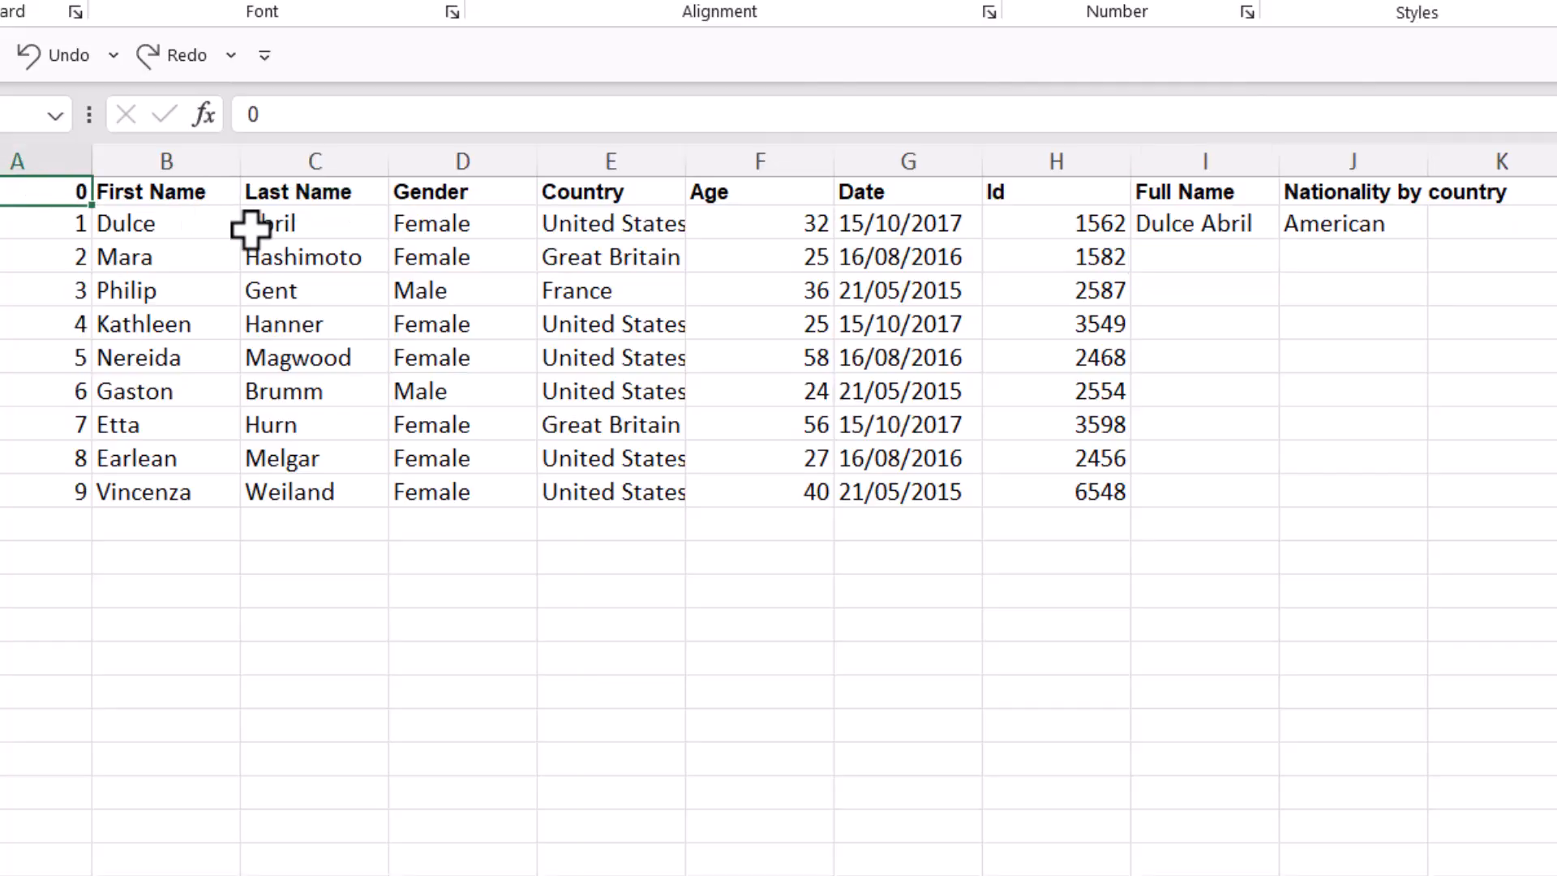
pyautogui.click(111, 195)
pyautogui.click(289, 217)
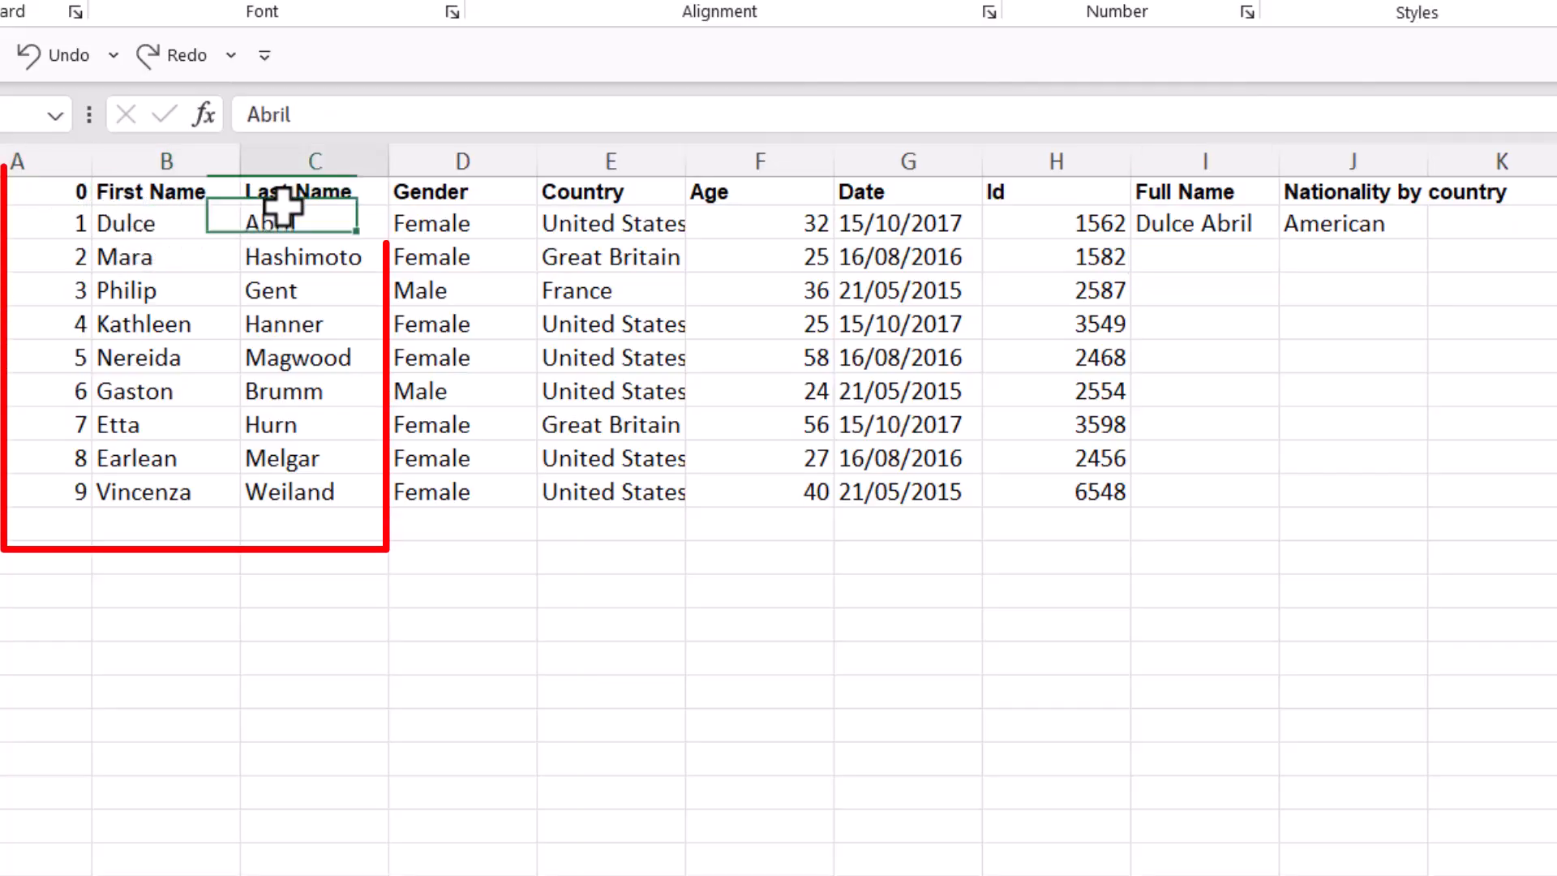
pyautogui.click(181, 198)
pyautogui.click(306, 199)
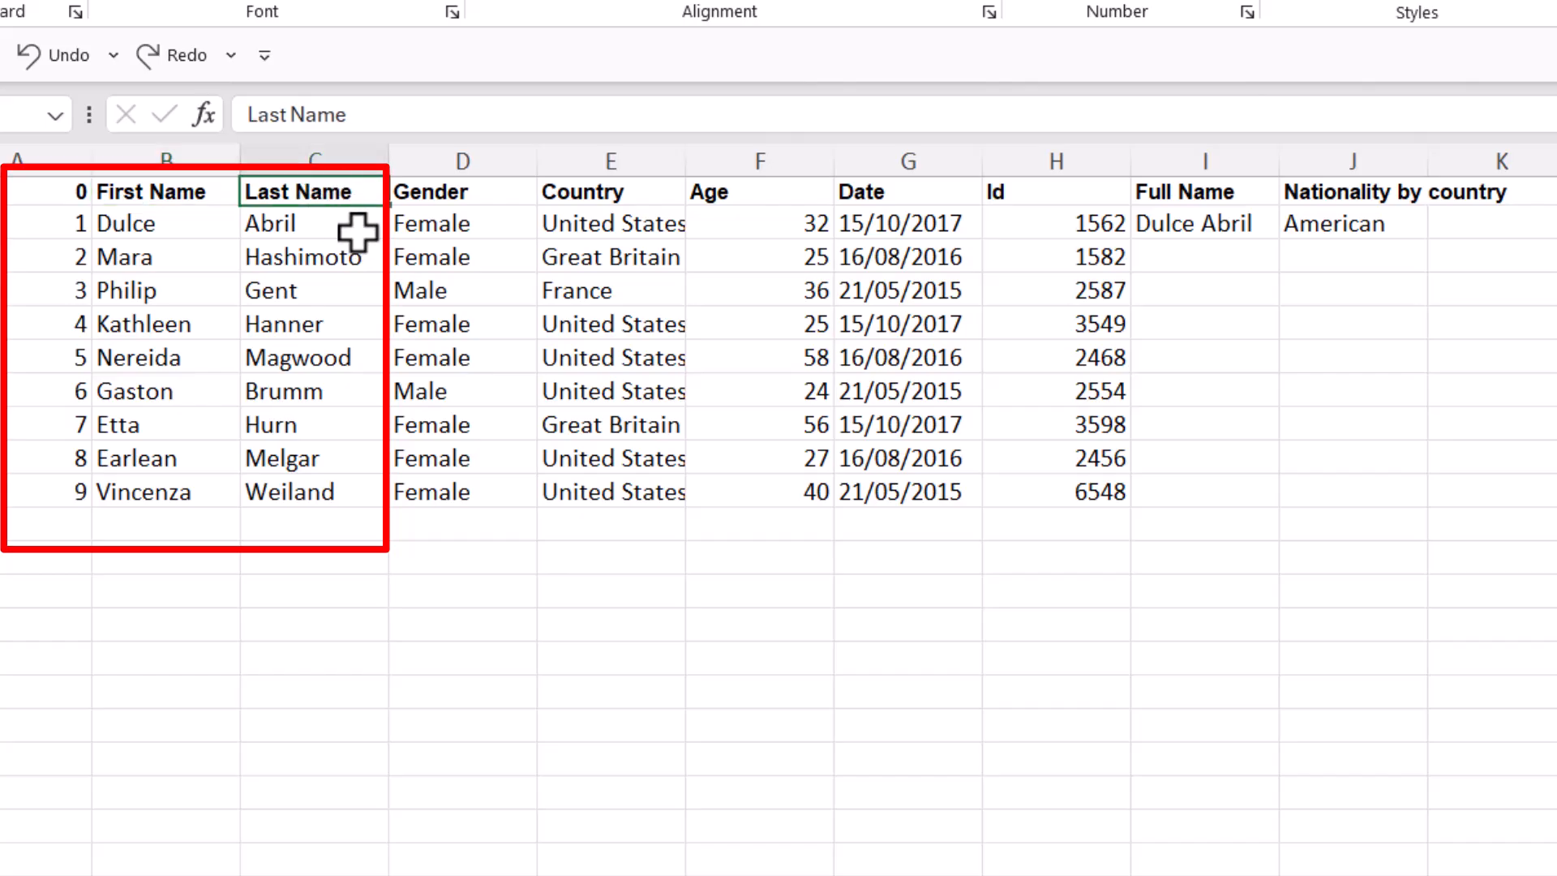
pyautogui.click(433, 192)
pyautogui.click(1203, 191)
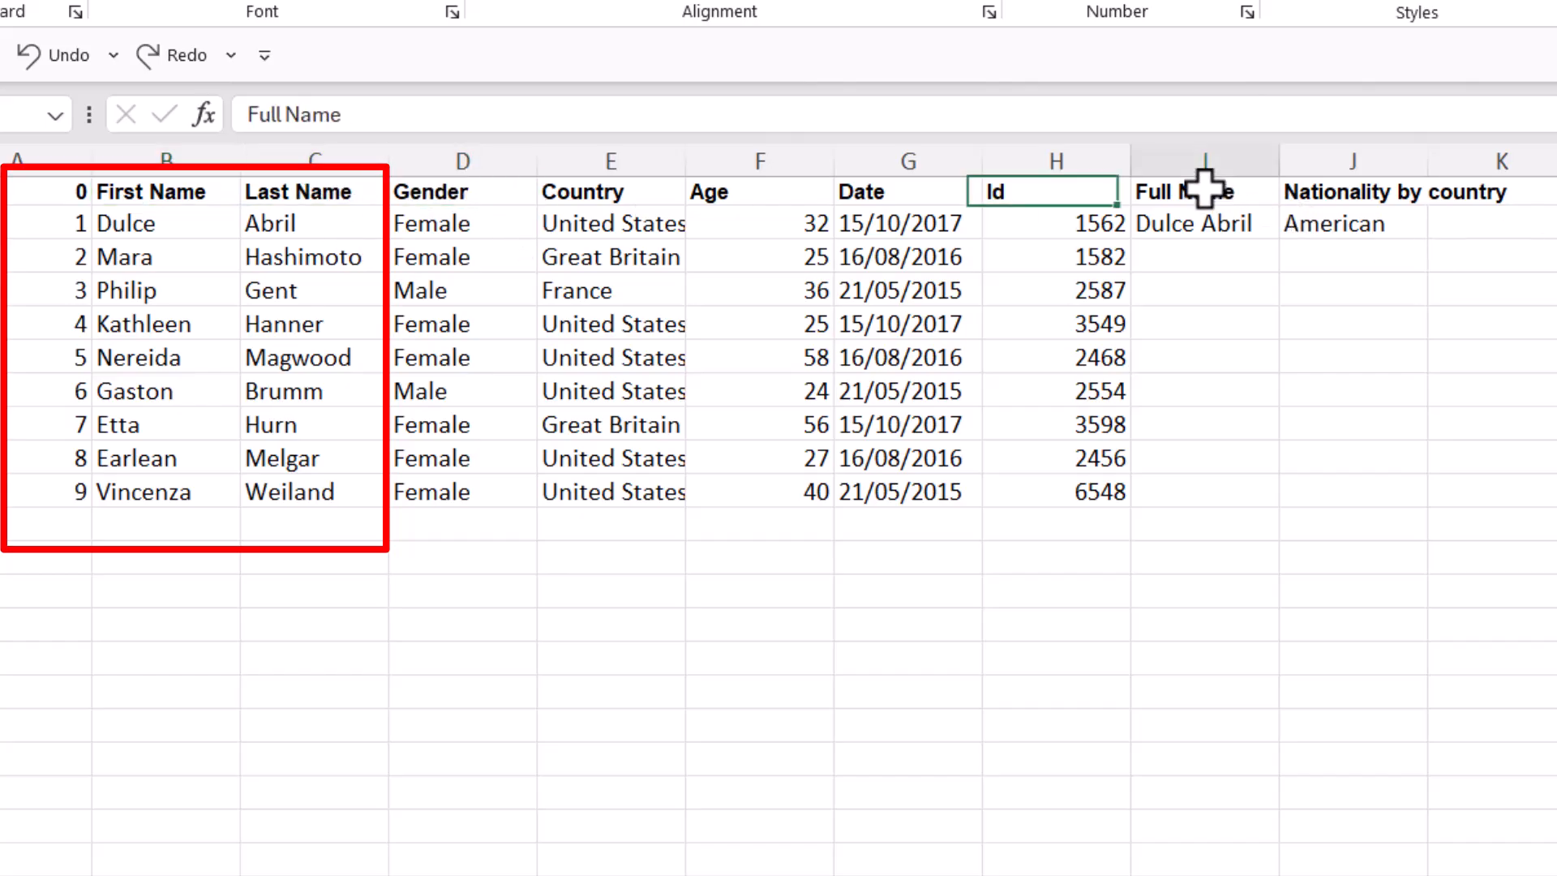
pyautogui.moveTo(1150, 192); pyautogui.dragTo(1232, 497)
# Flash Fill the Full Name column from cell I3 downward, following the first-and-last-name example in I2
pyautogui.click(1225, 225)
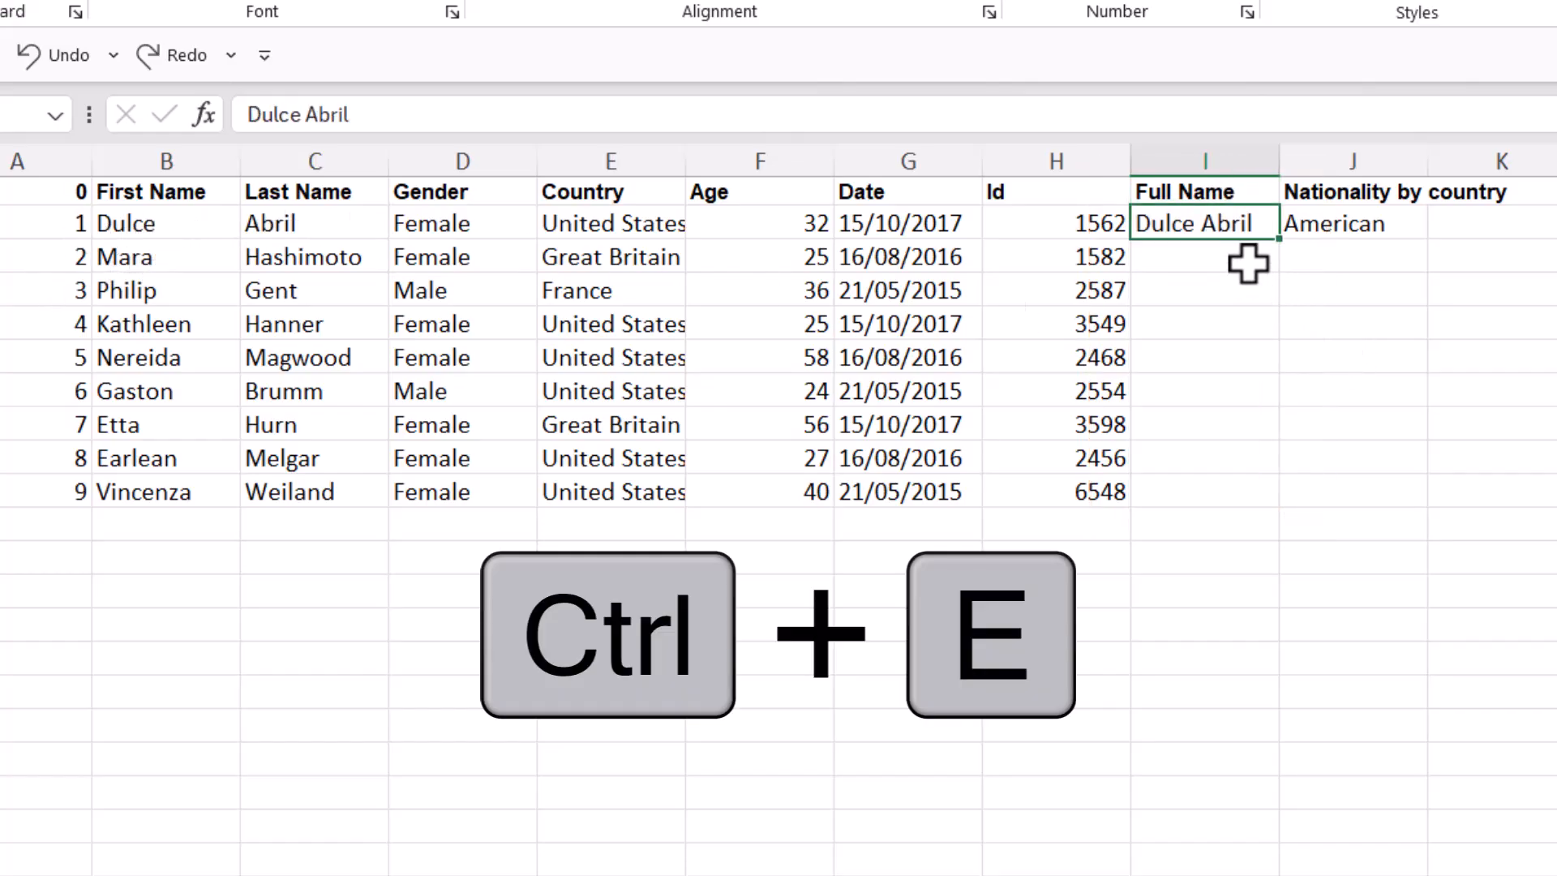
pyautogui.click(1243, 258)
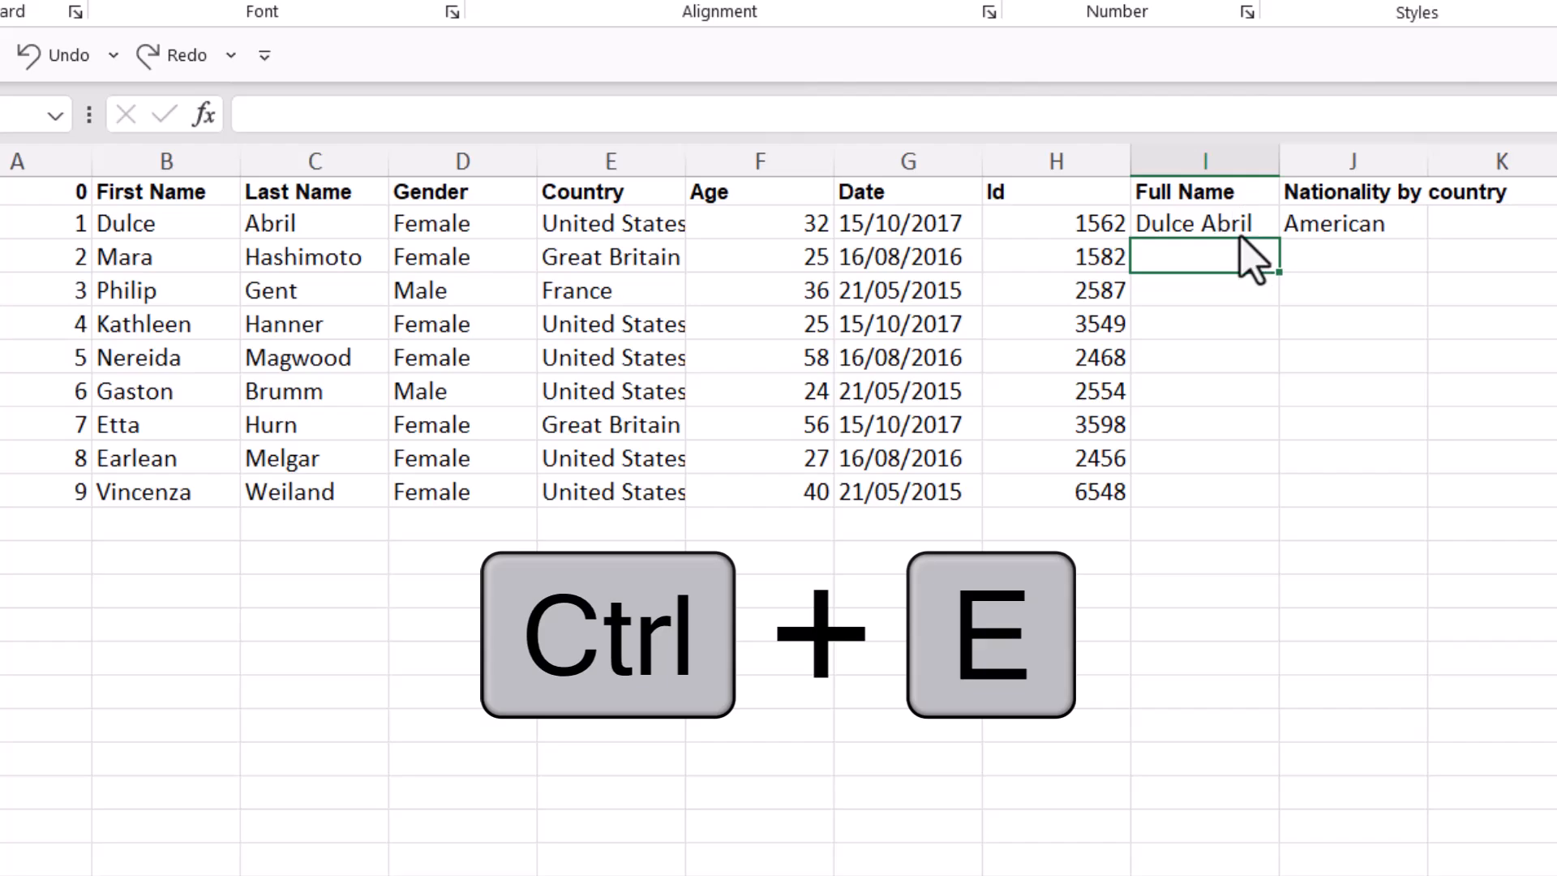
pyautogui.hotkey('ctrl', 'e')
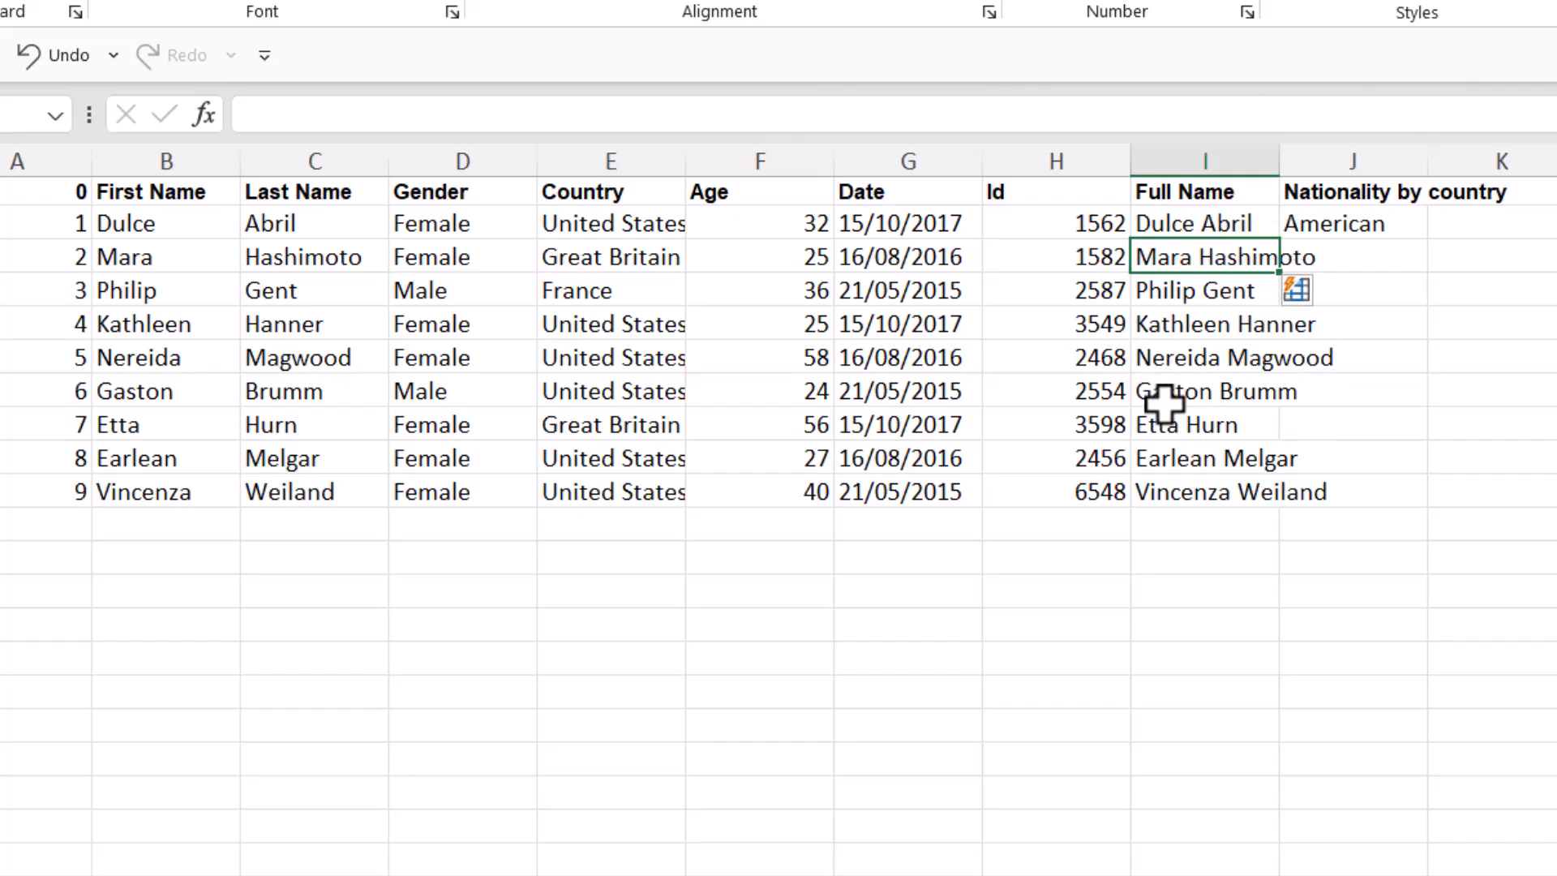
# Compare the last filled Full Name entries with the matching First Name and Last Name cells
pyautogui.click(1177, 529)
pyautogui.click(1204, 496)
pyautogui.click(293, 498)
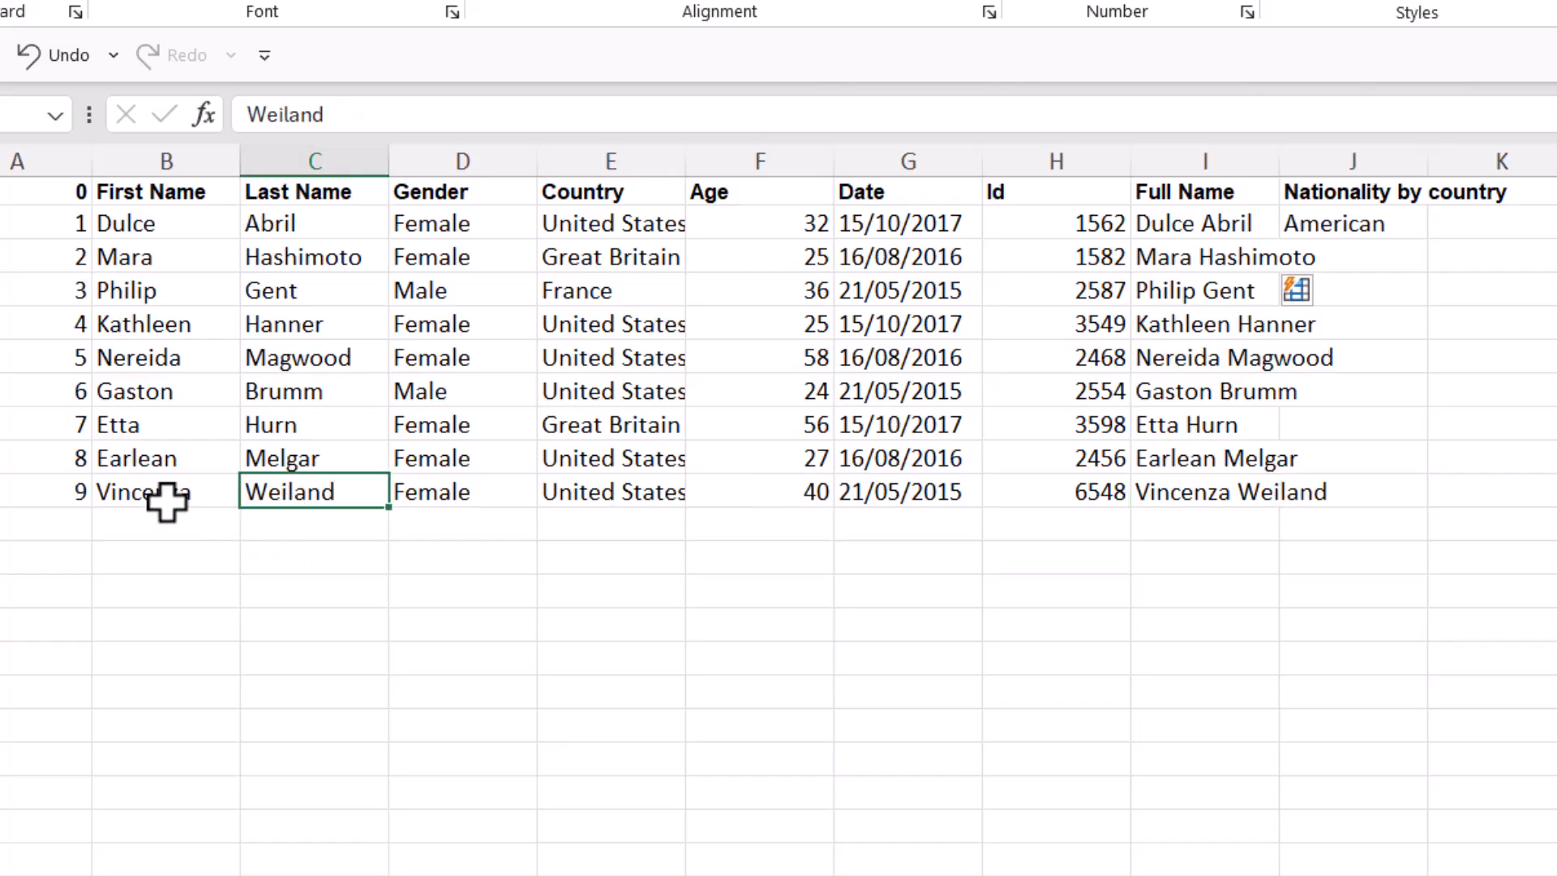
pyautogui.click(162, 497)
pyautogui.click(1217, 517)
pyautogui.click(1233, 490)
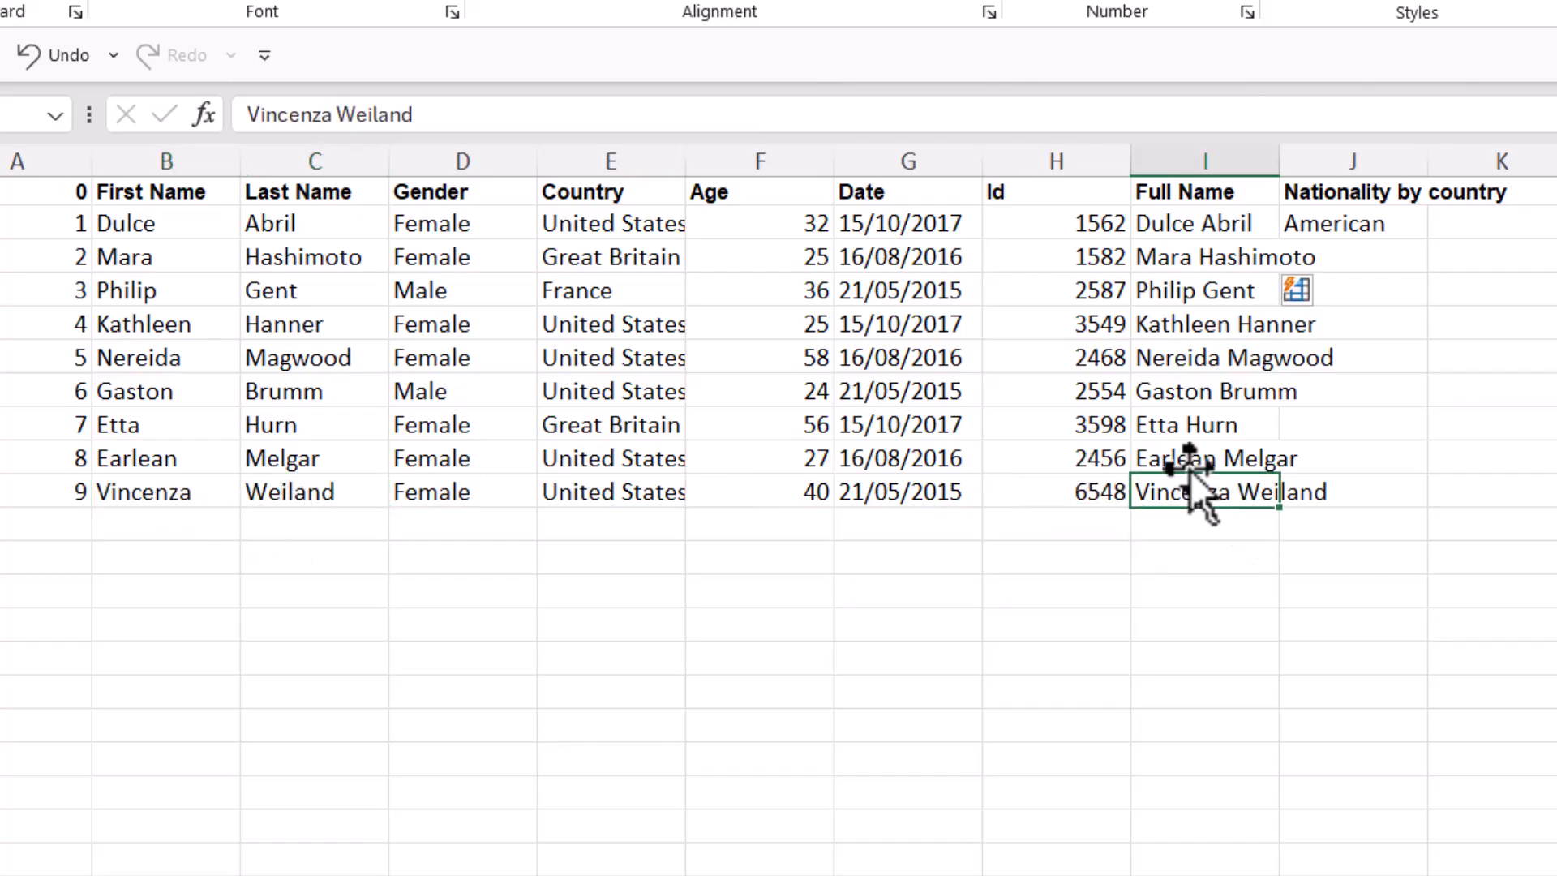
pyautogui.click(1176, 425)
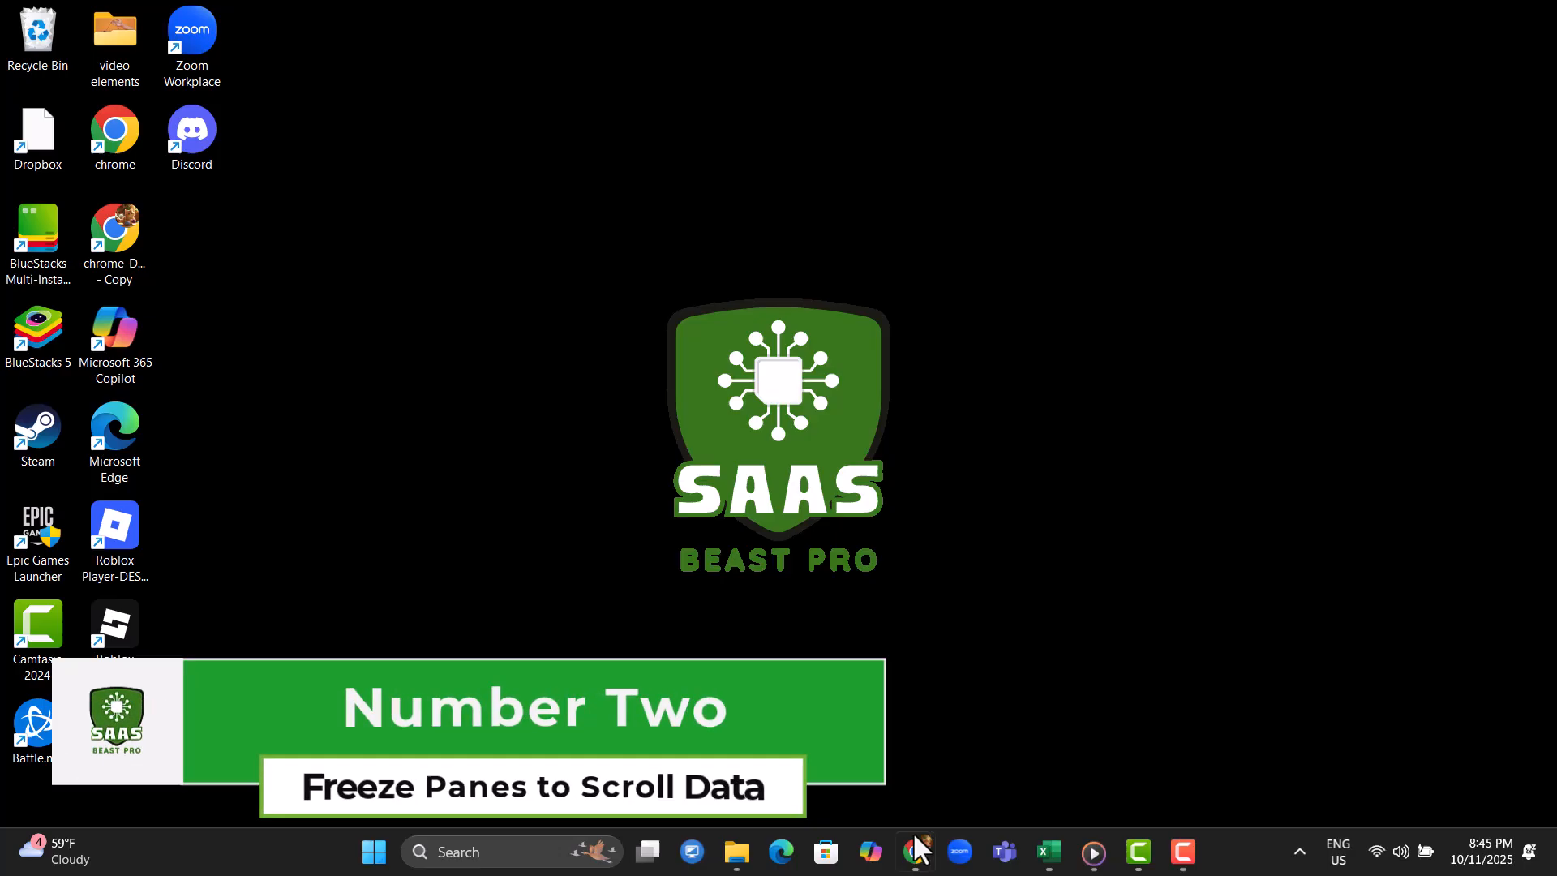
# Switch to the file_example_XLS_10.xls workbook in Excel and look over its data rows
pyautogui.click(1050, 850)
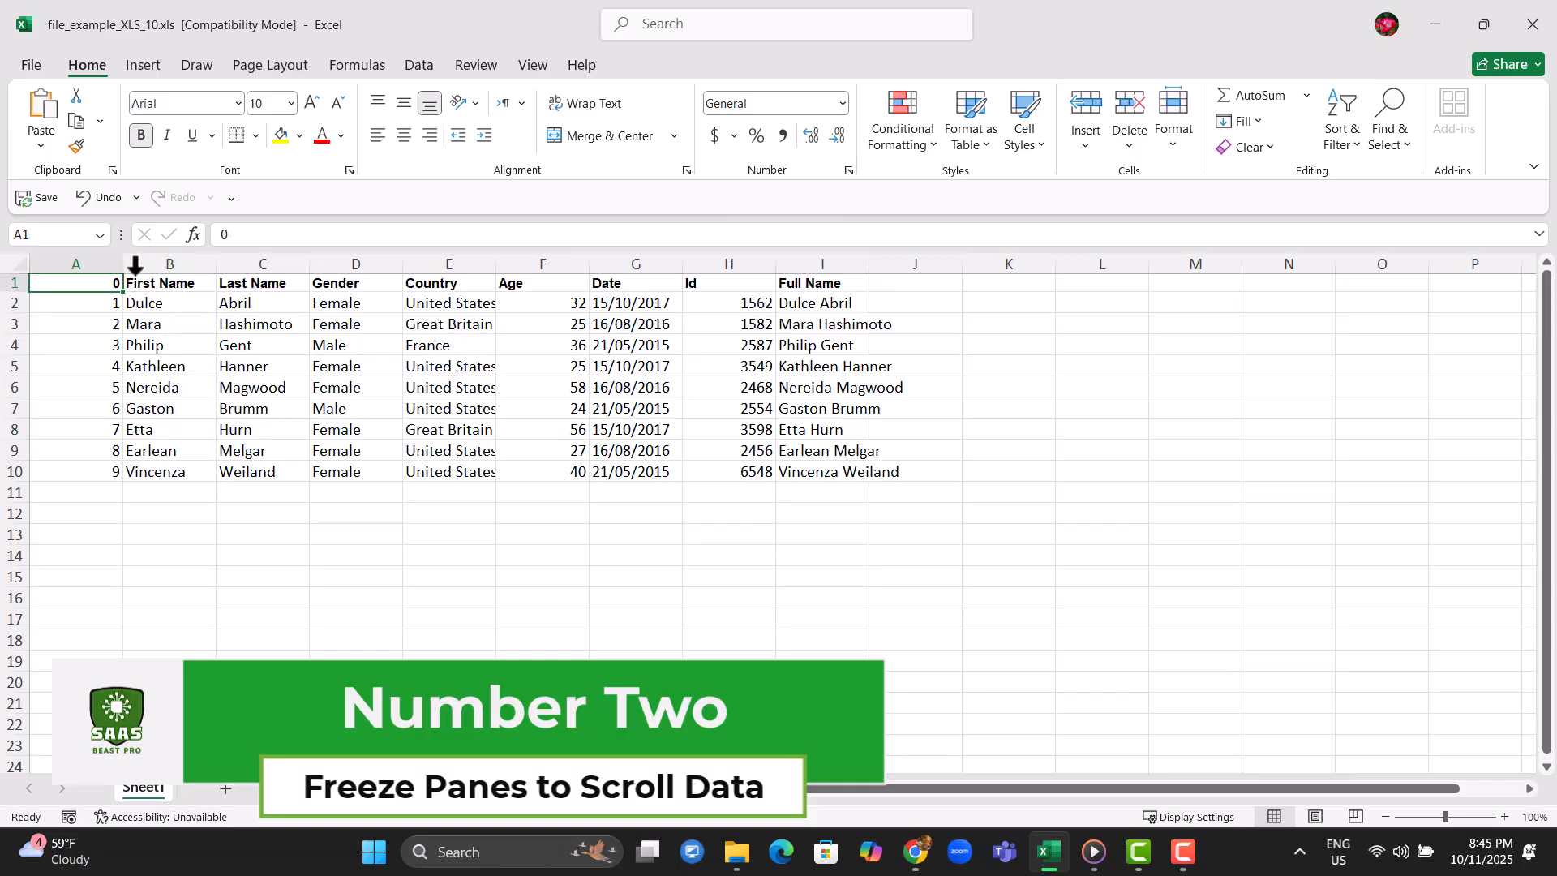
pyautogui.click(893, 327)
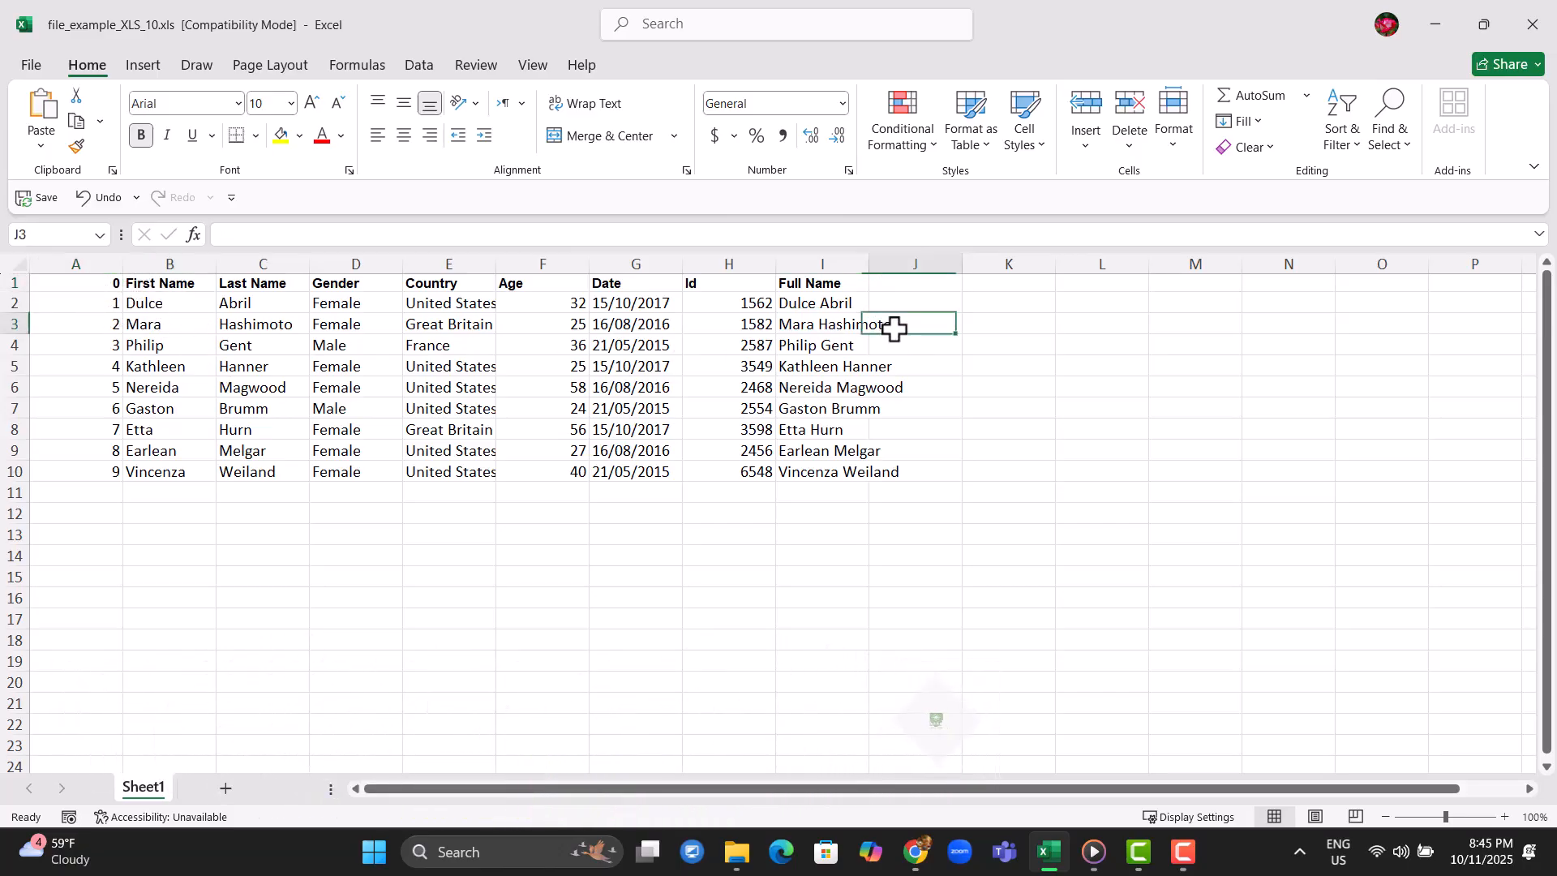
pyautogui.click(470, 327)
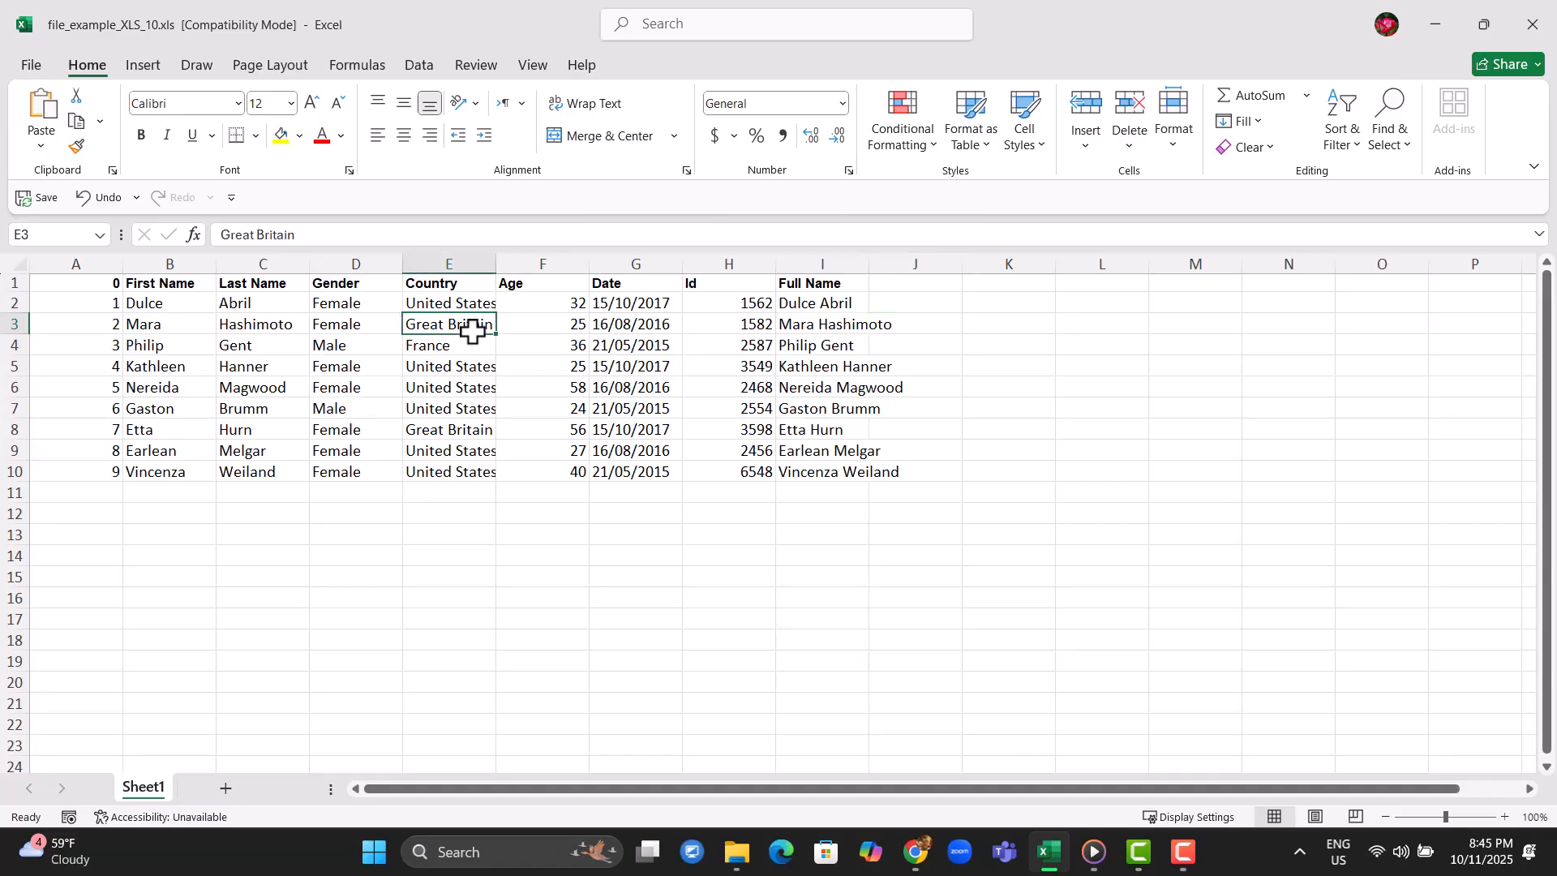
pyautogui.click(155, 309)
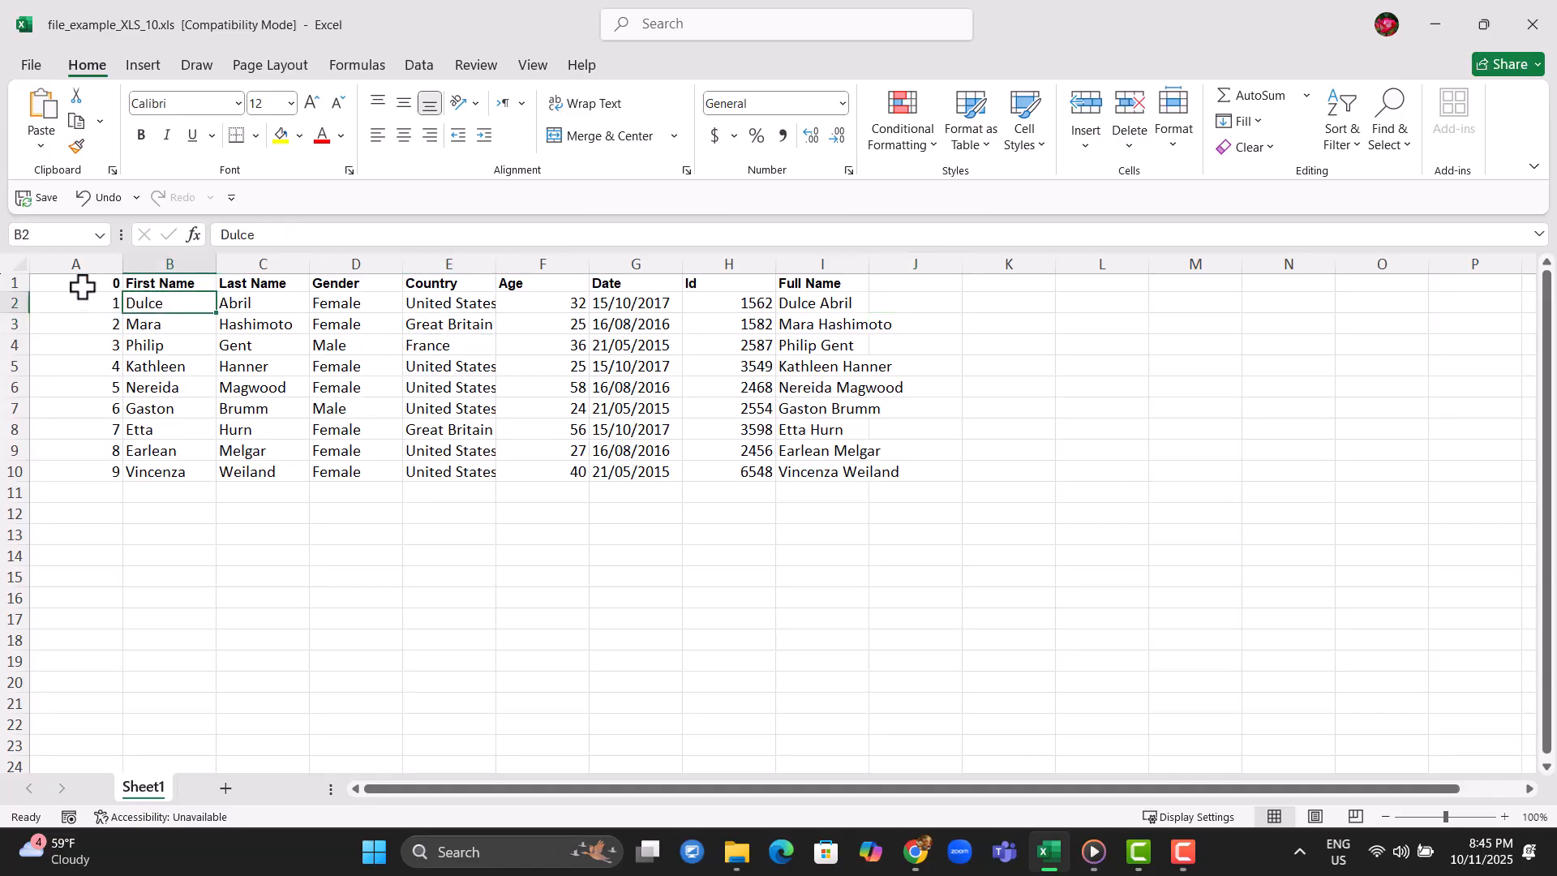
pyautogui.click(175, 469)
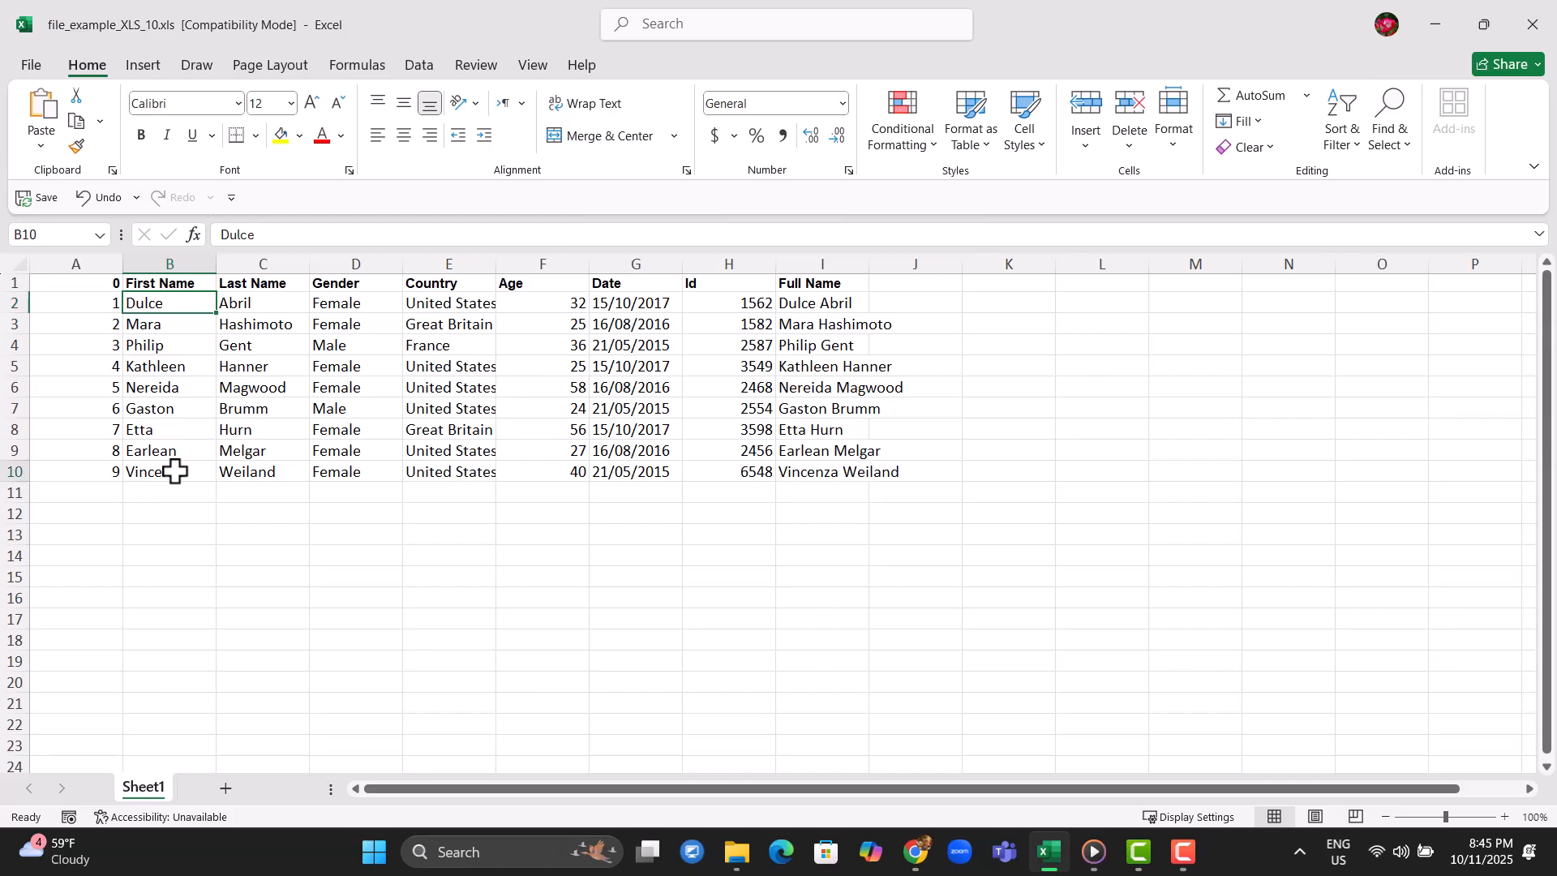
pyautogui.click(251, 307)
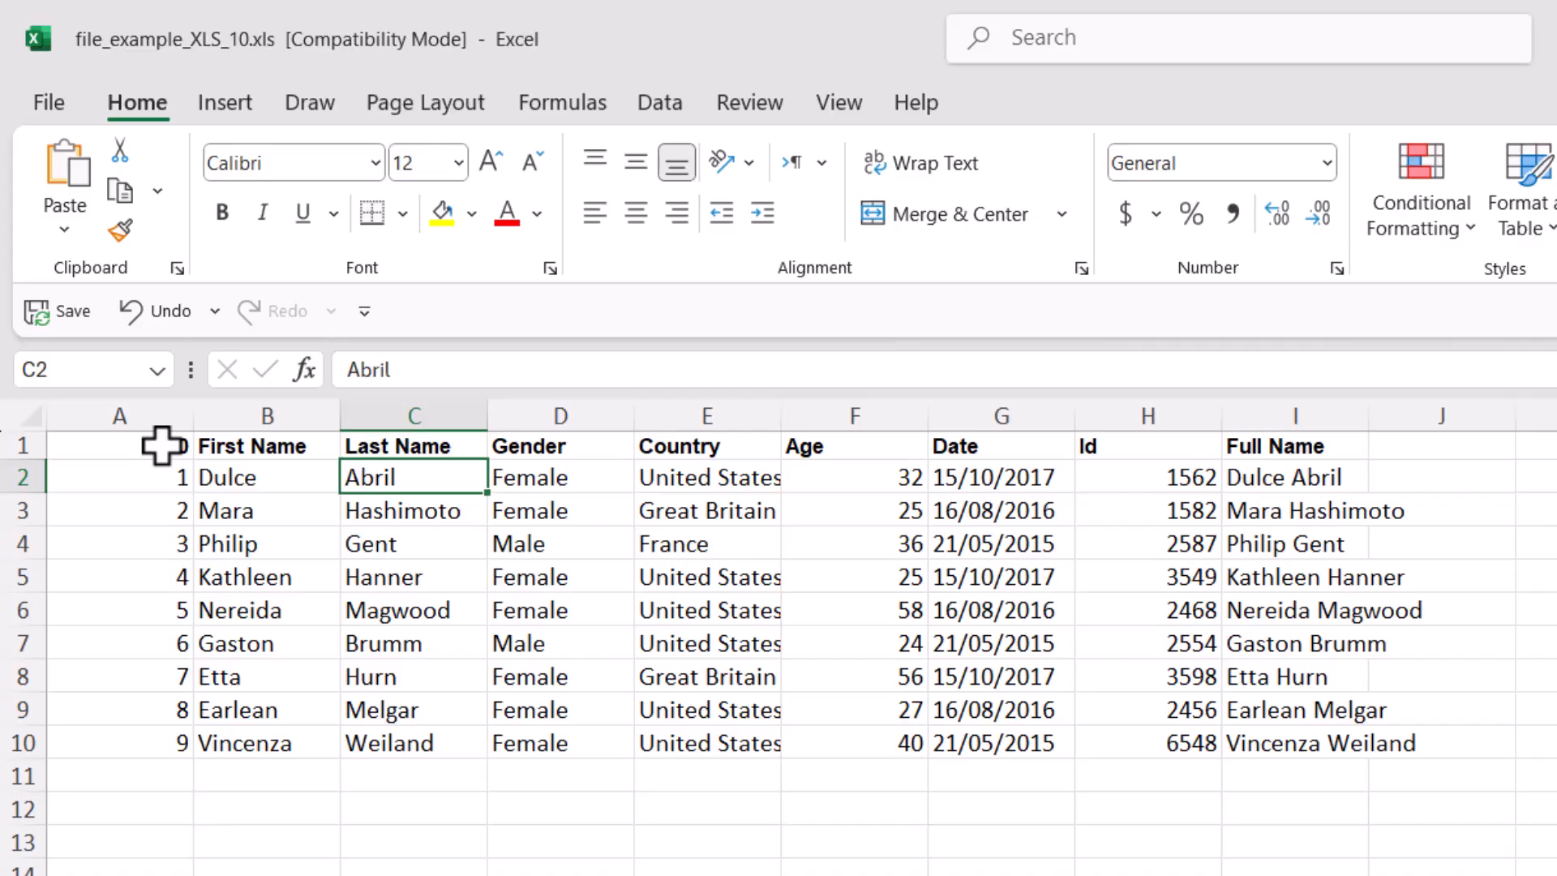
# Apply Freeze Panes to the sheet with the range A1:J11 selected, then clear the range selection
pyautogui.moveTo(161, 446); pyautogui.dragTo(1411, 779)
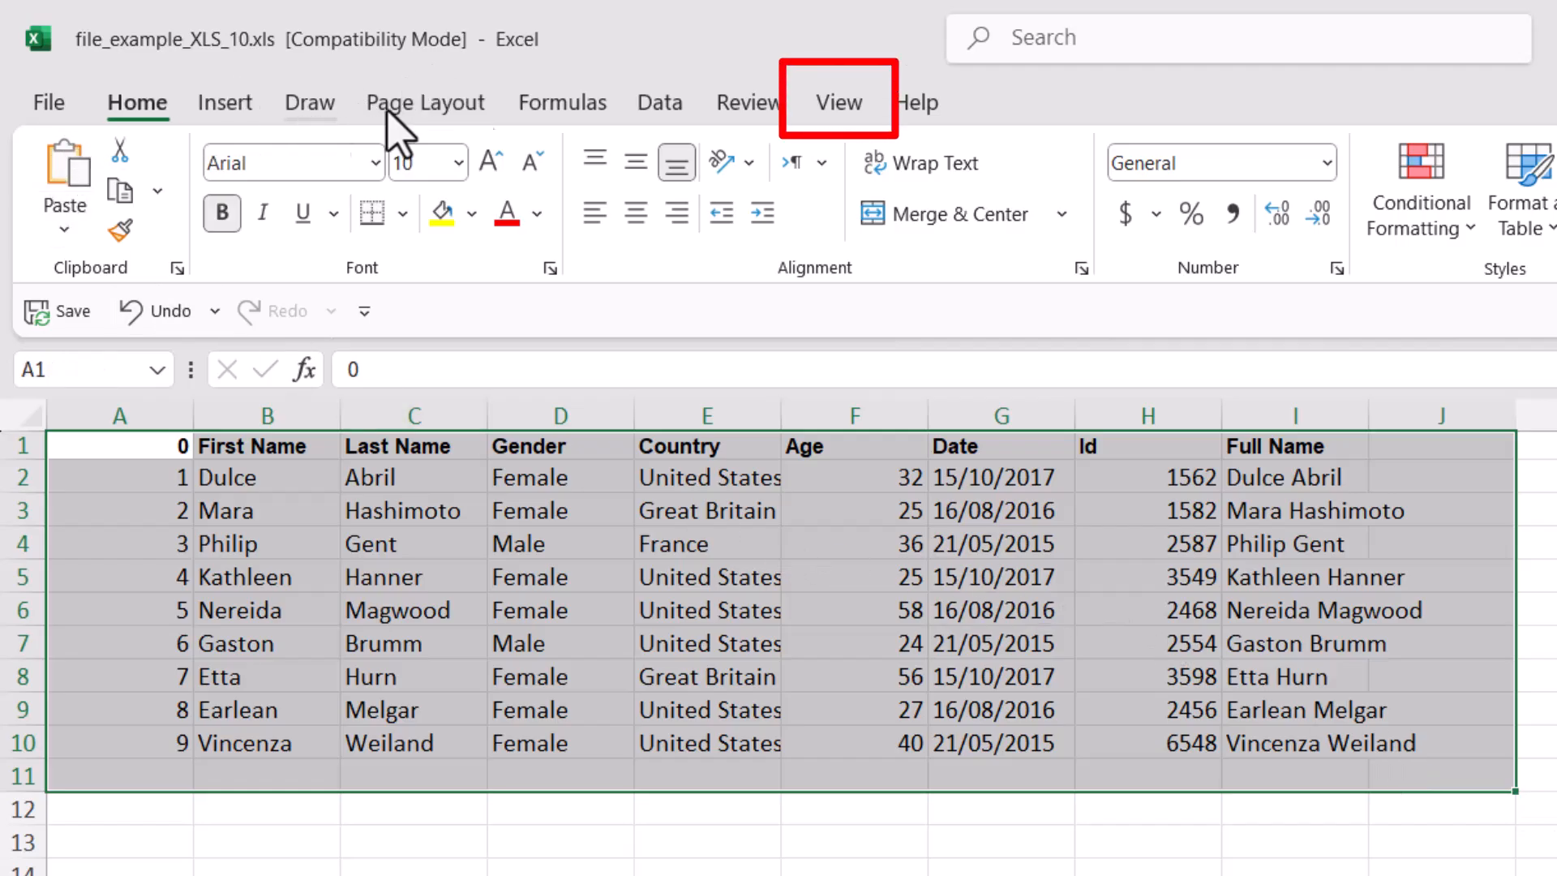
pyautogui.click(864, 113)
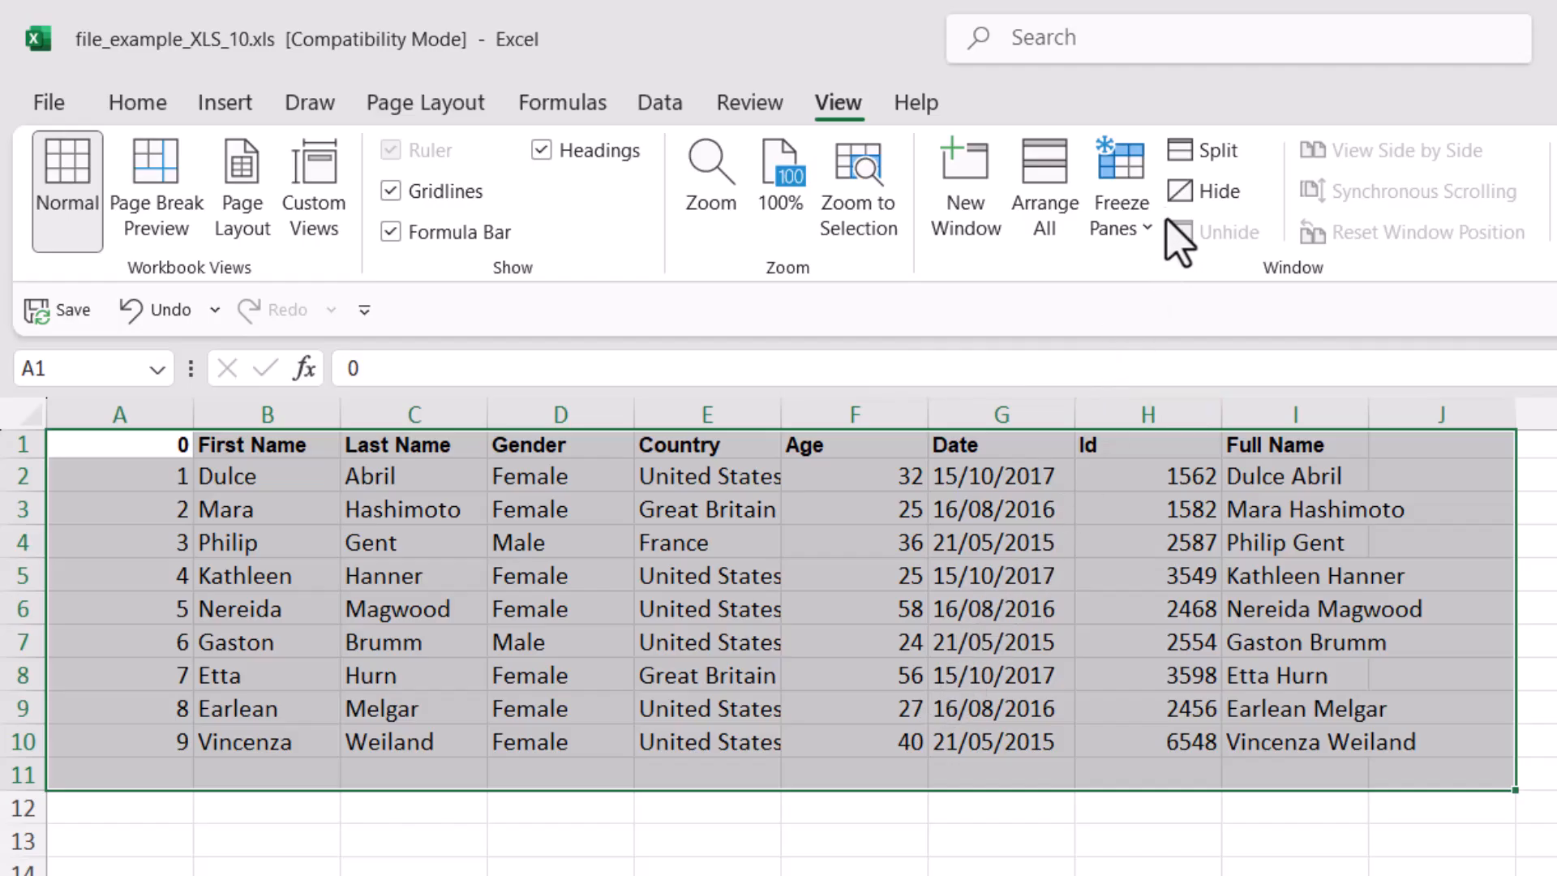
pyautogui.click(1117, 178)
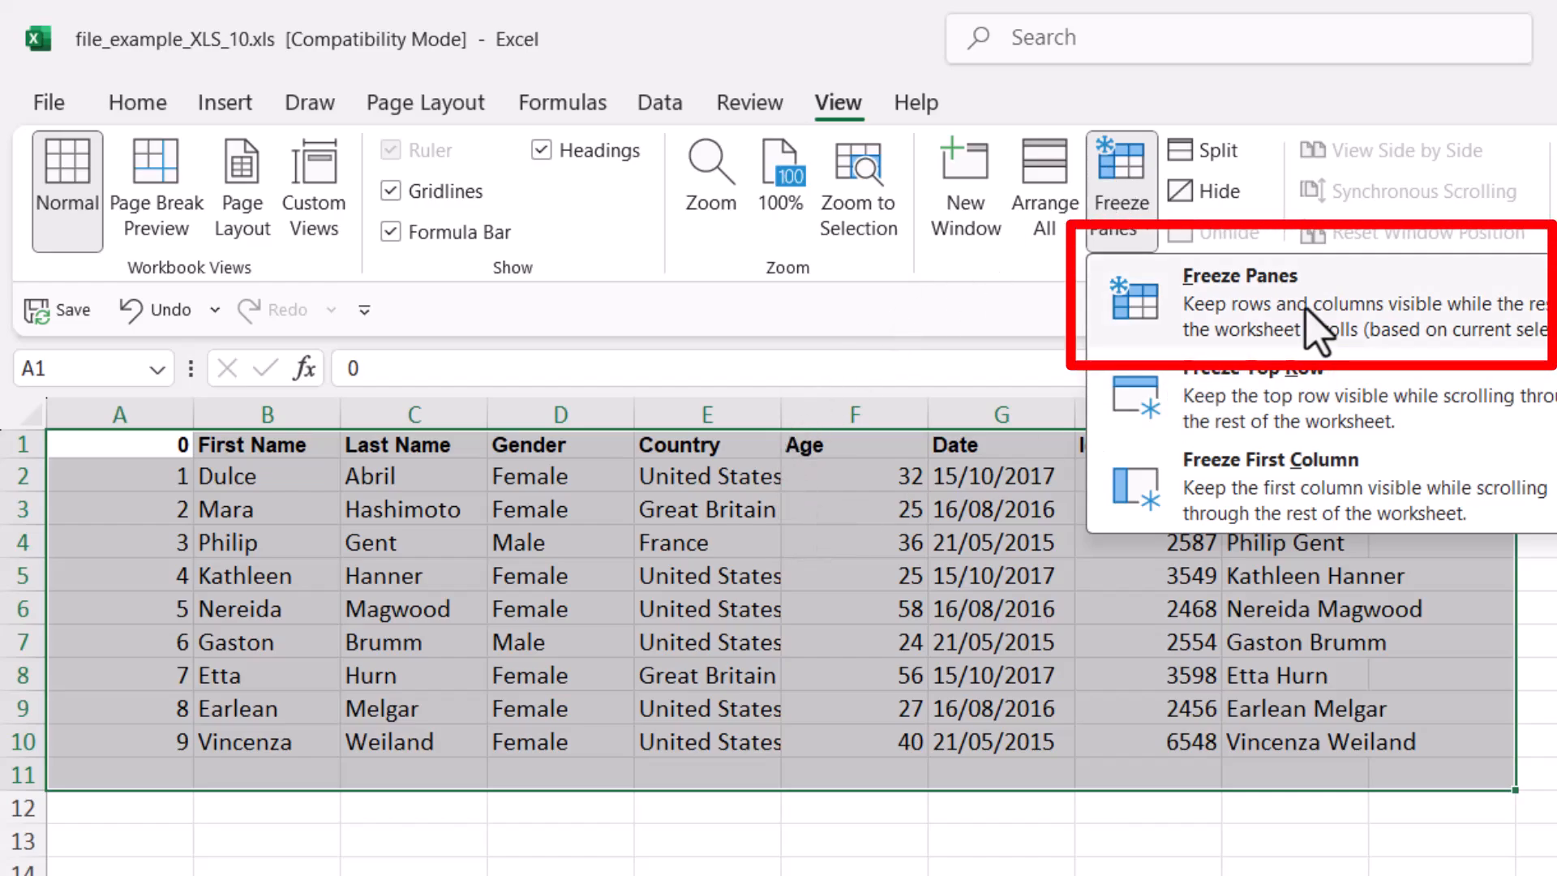
pyautogui.click(1315, 328)
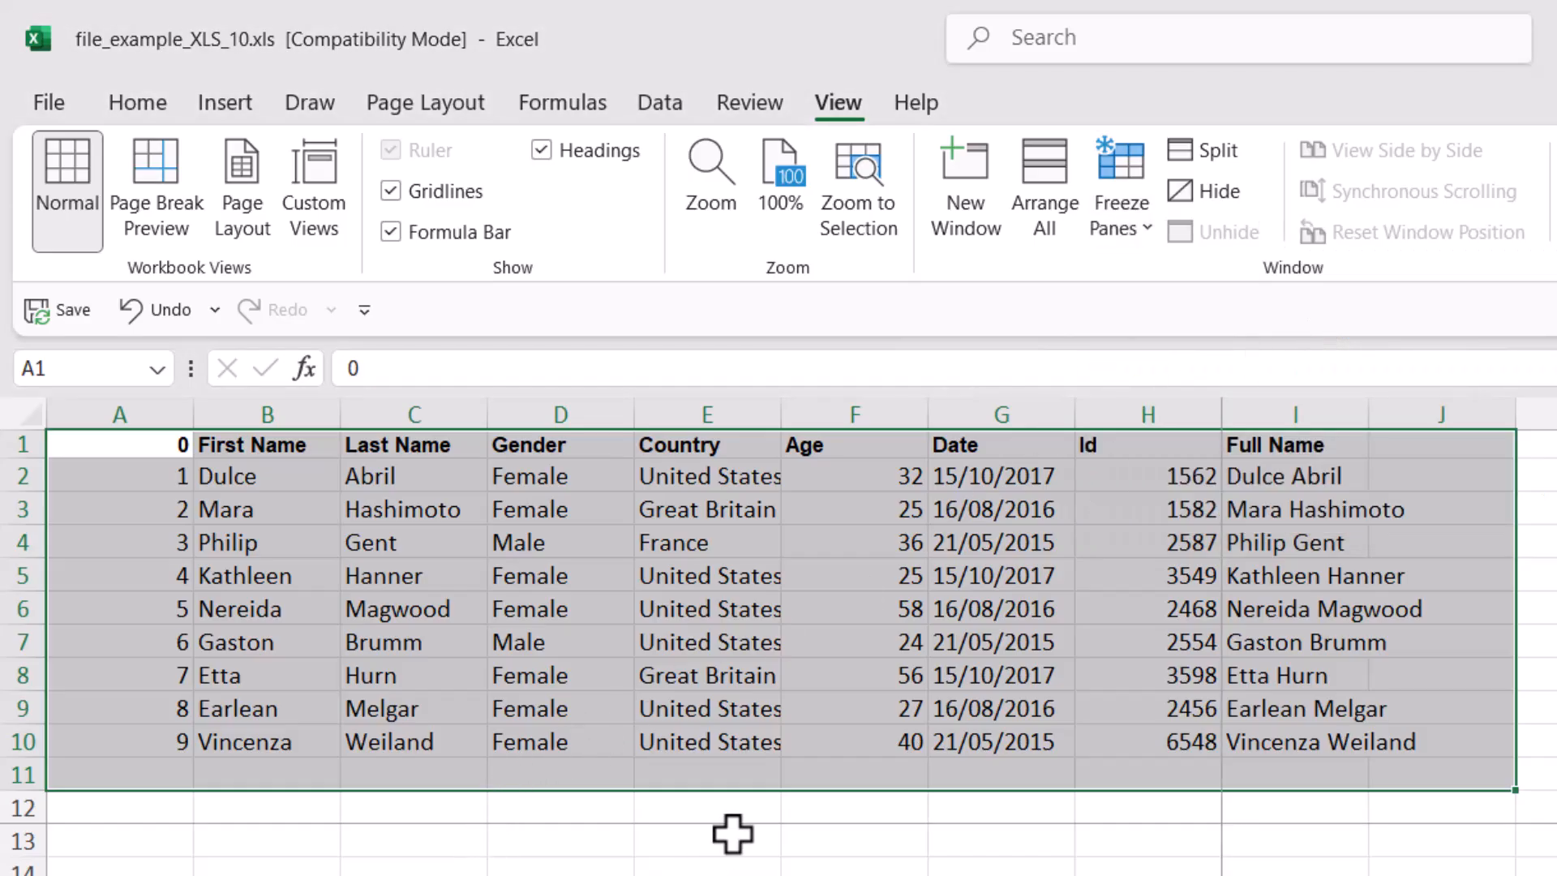
pyautogui.click(814, 834)
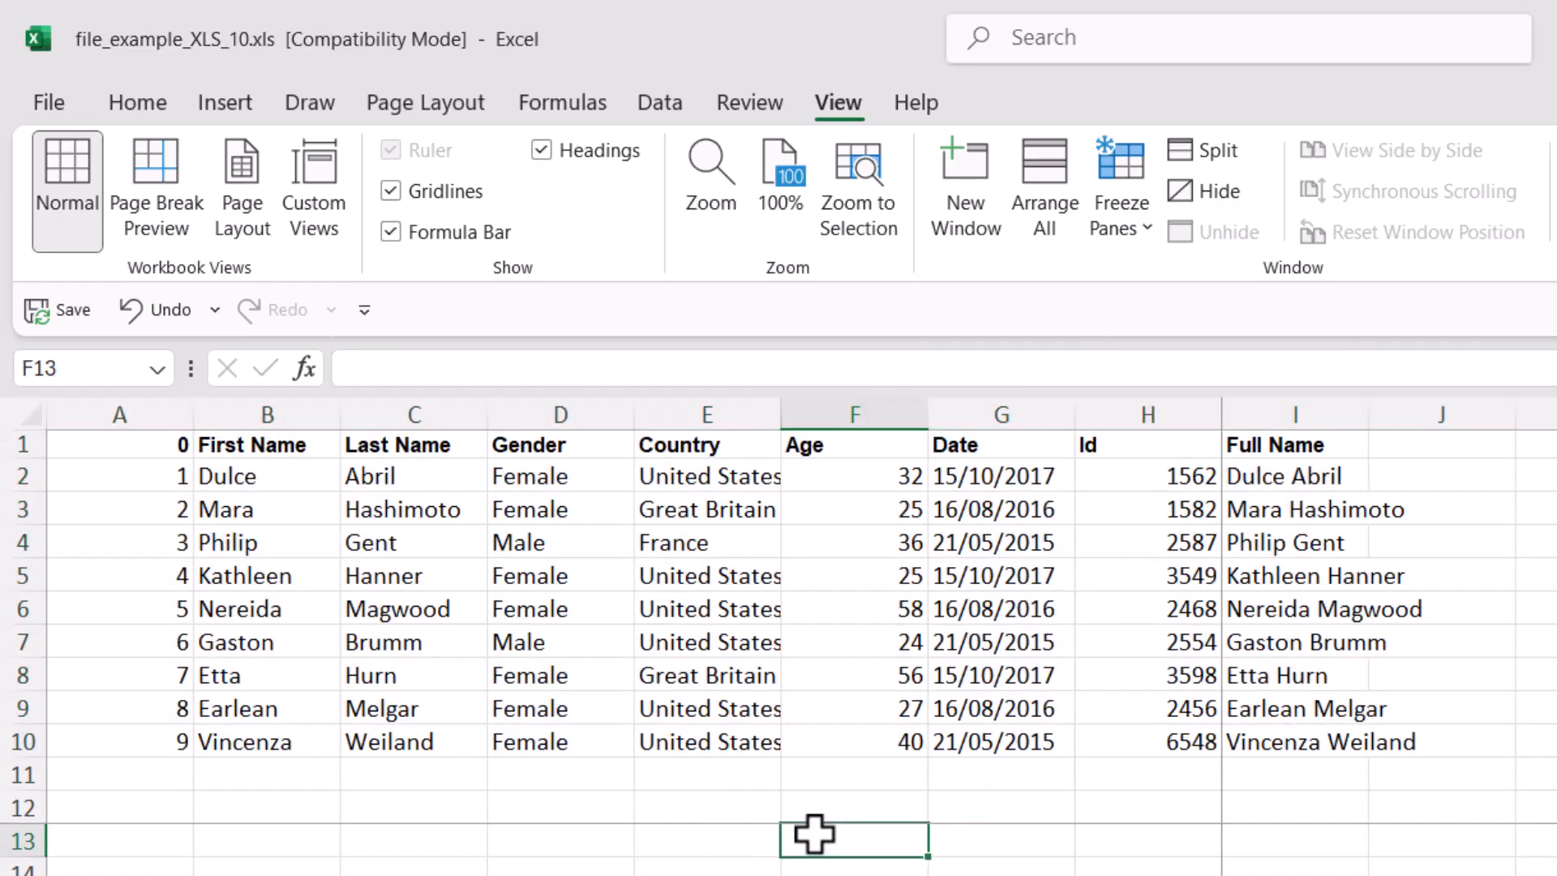
pyautogui.click(166, 471)
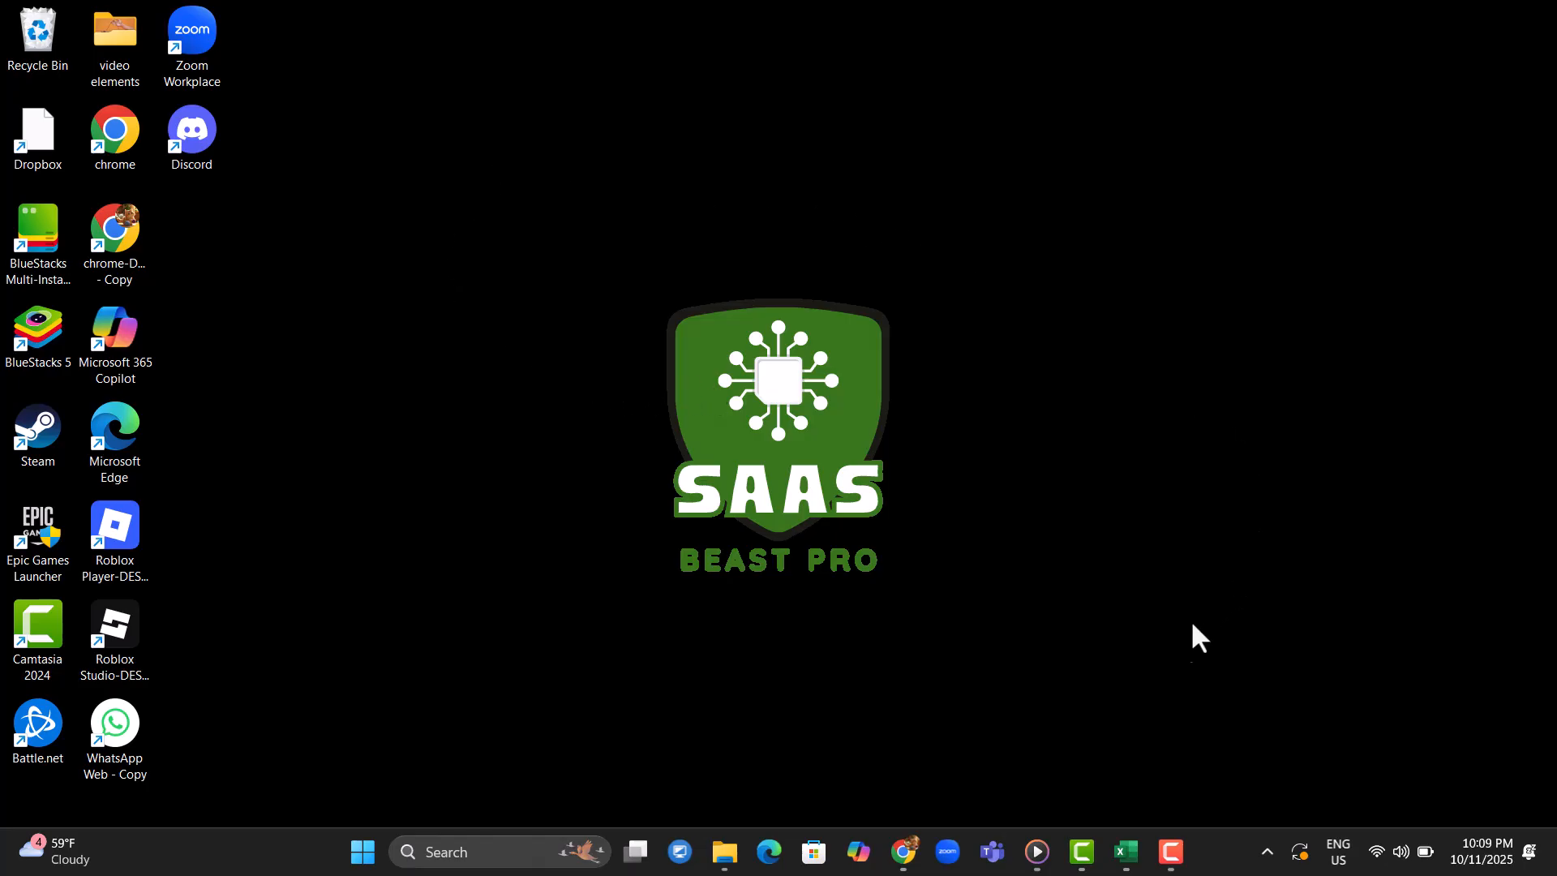
# Switch to Book 1.xlsx in Excel and insert Wonder, Location and Speciality slicers for the table in A1:C8
pyautogui.click(1129, 853)
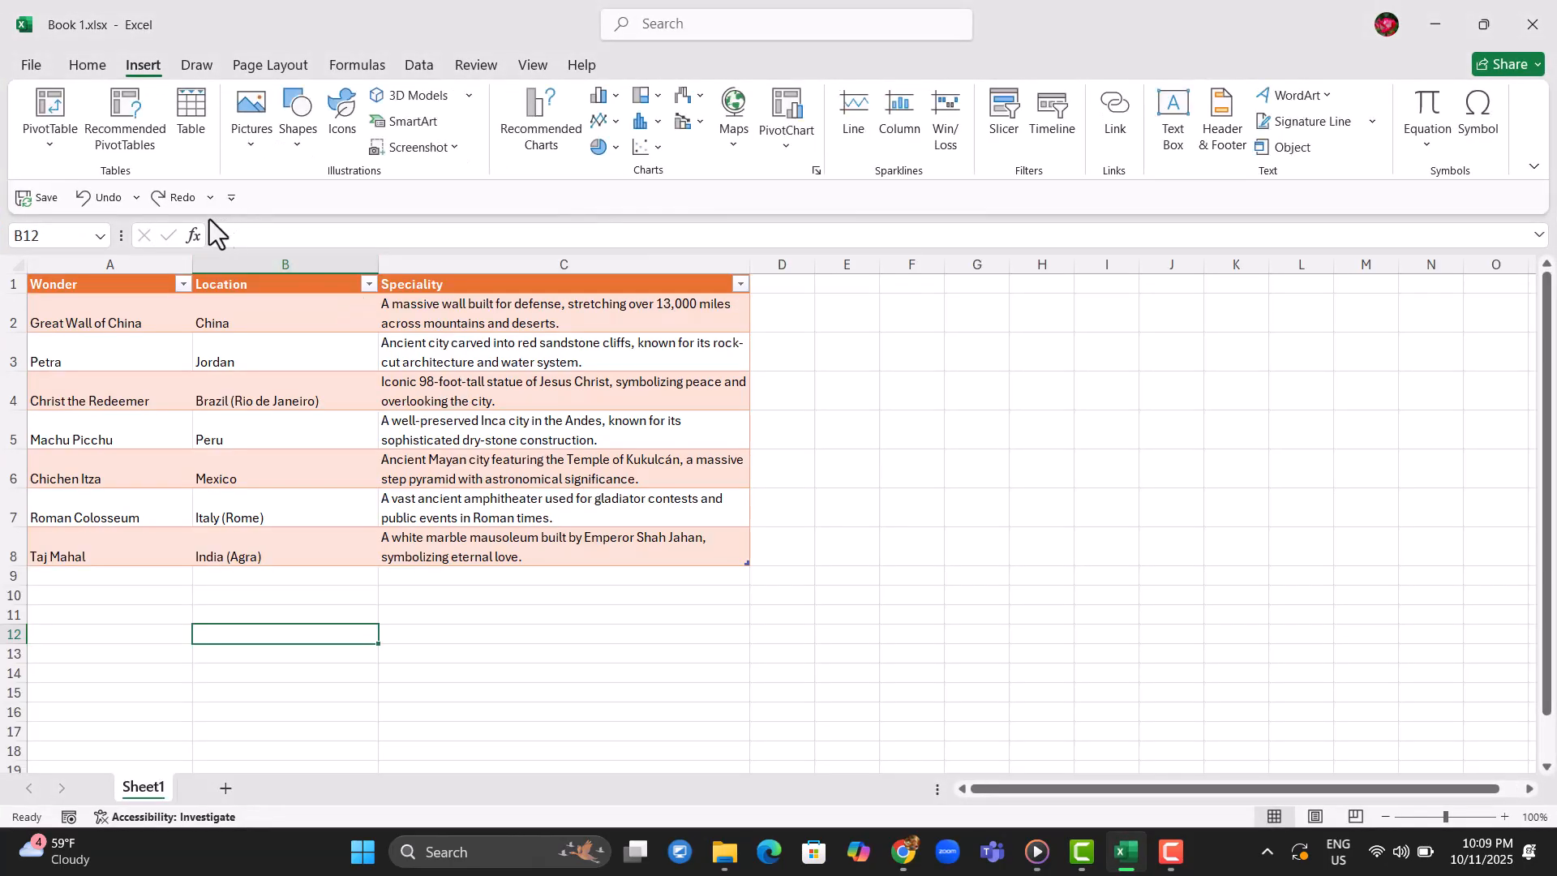
pyautogui.moveTo(35, 284); pyautogui.dragTo(732, 546)
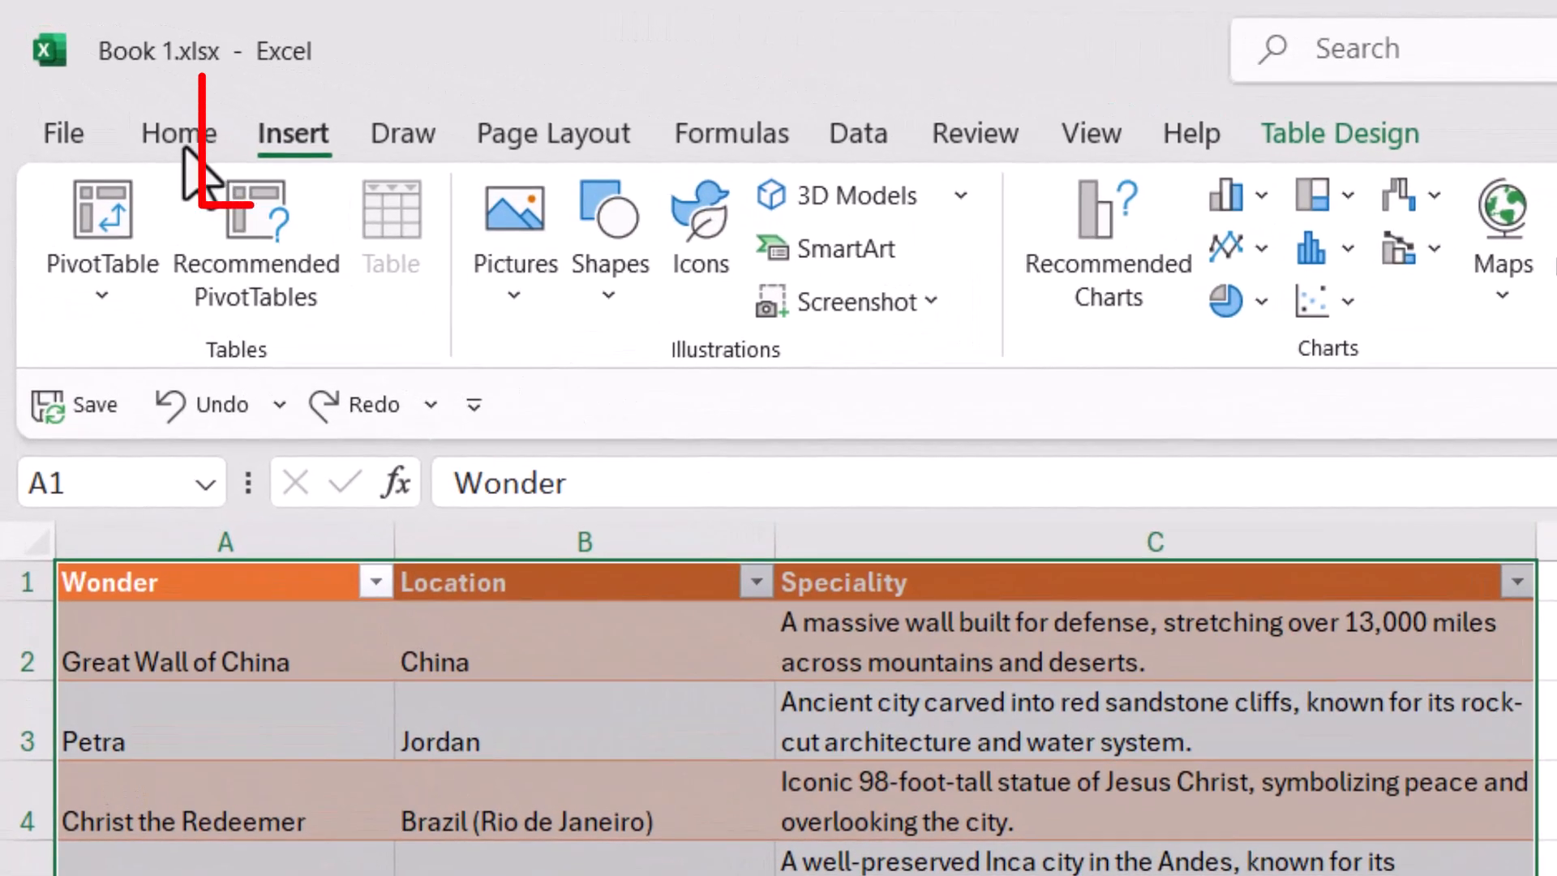
pyautogui.click(86, 64)
pyautogui.click(304, 140)
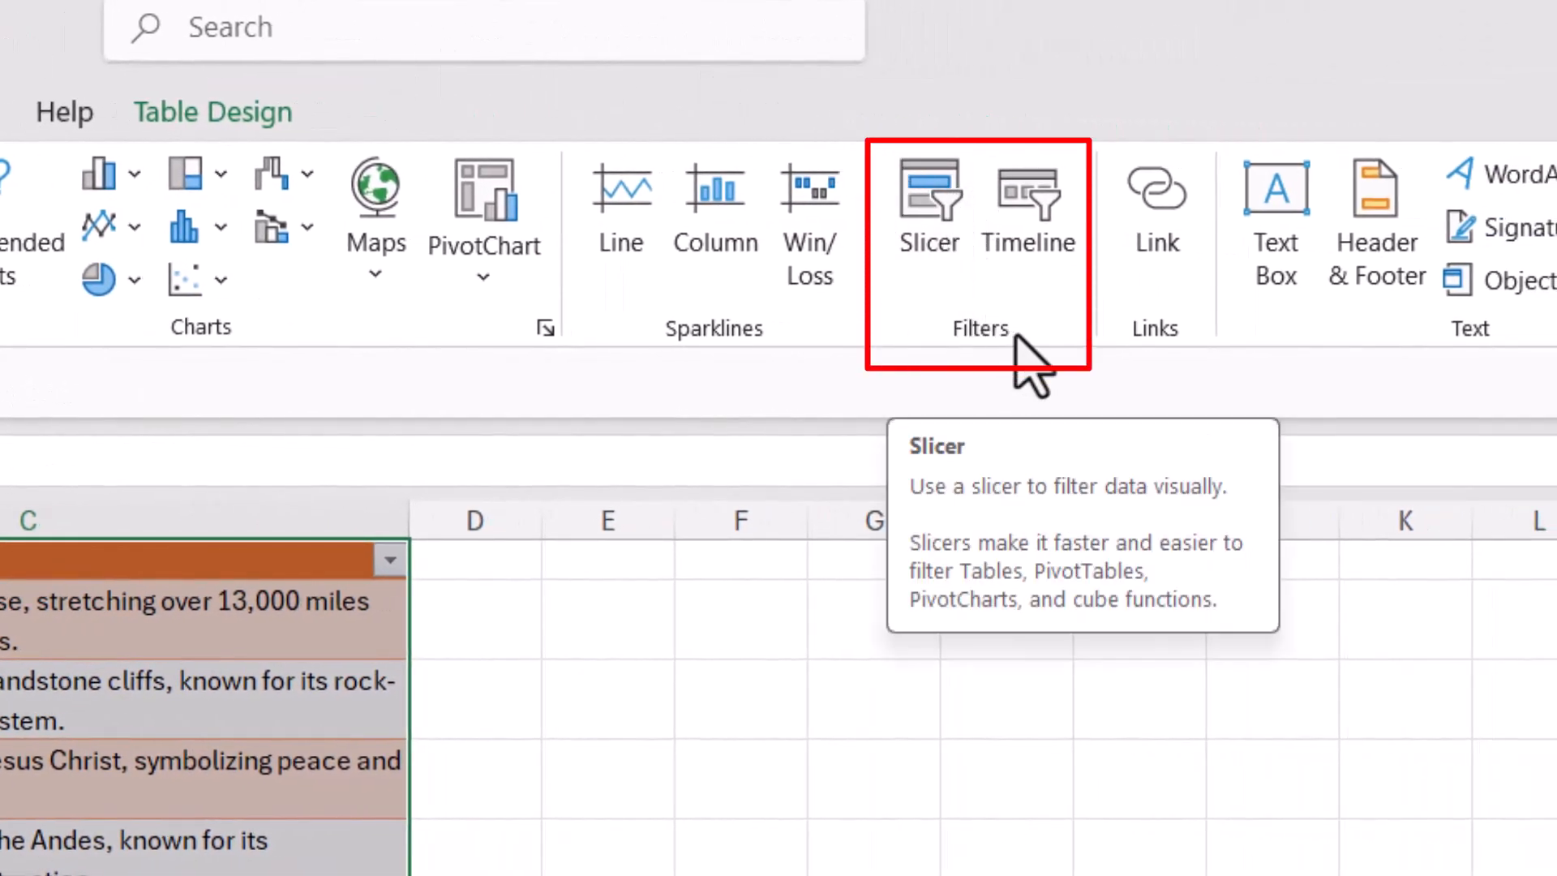
pyautogui.click(923, 239)
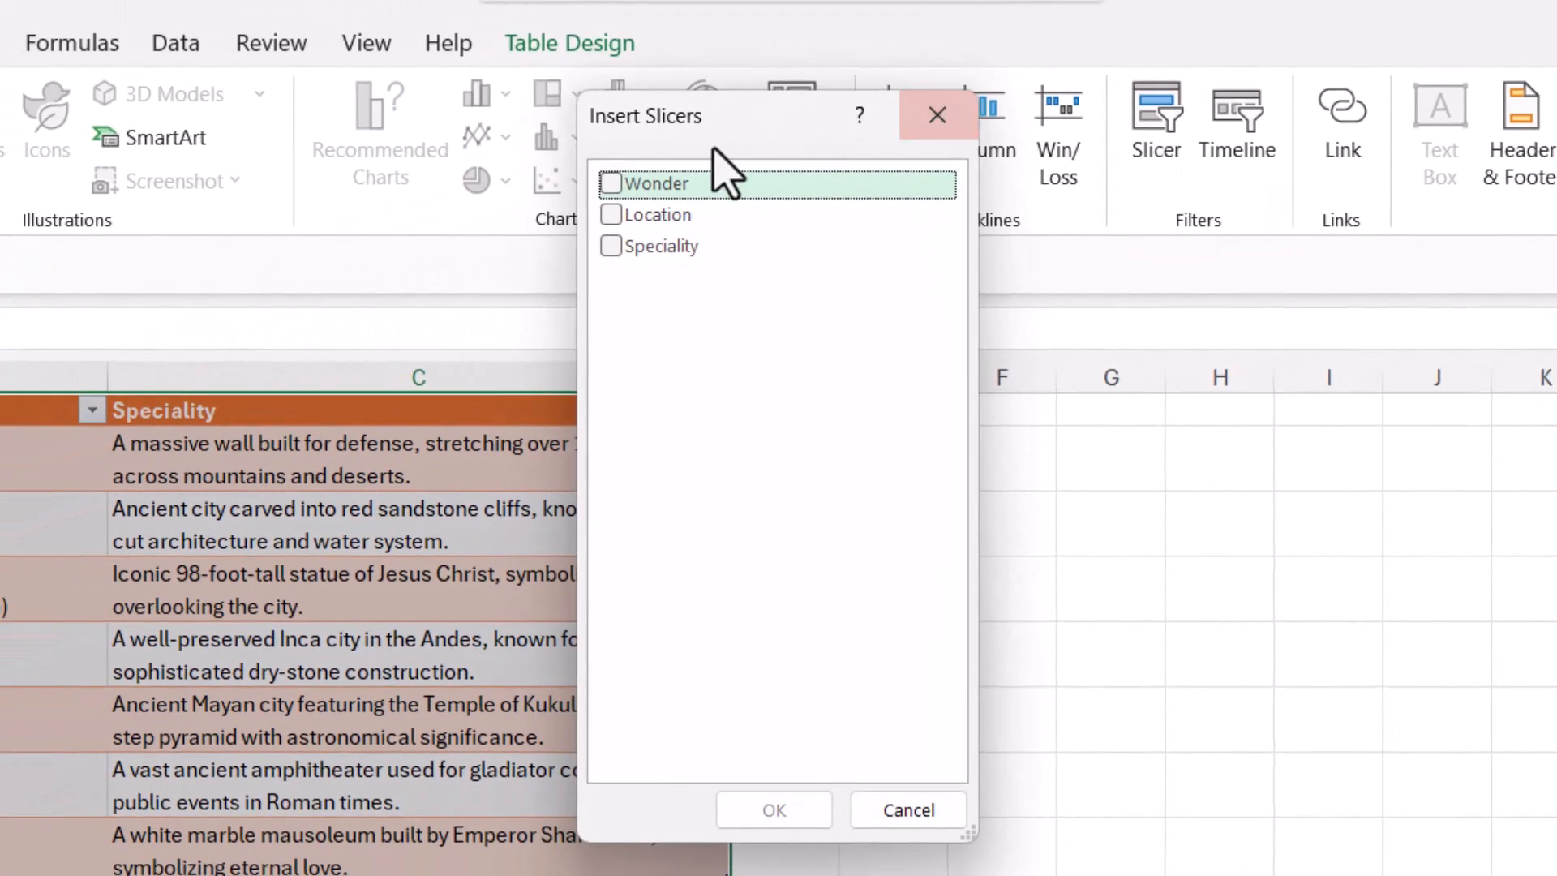
pyautogui.click(617, 187)
pyautogui.click(611, 216)
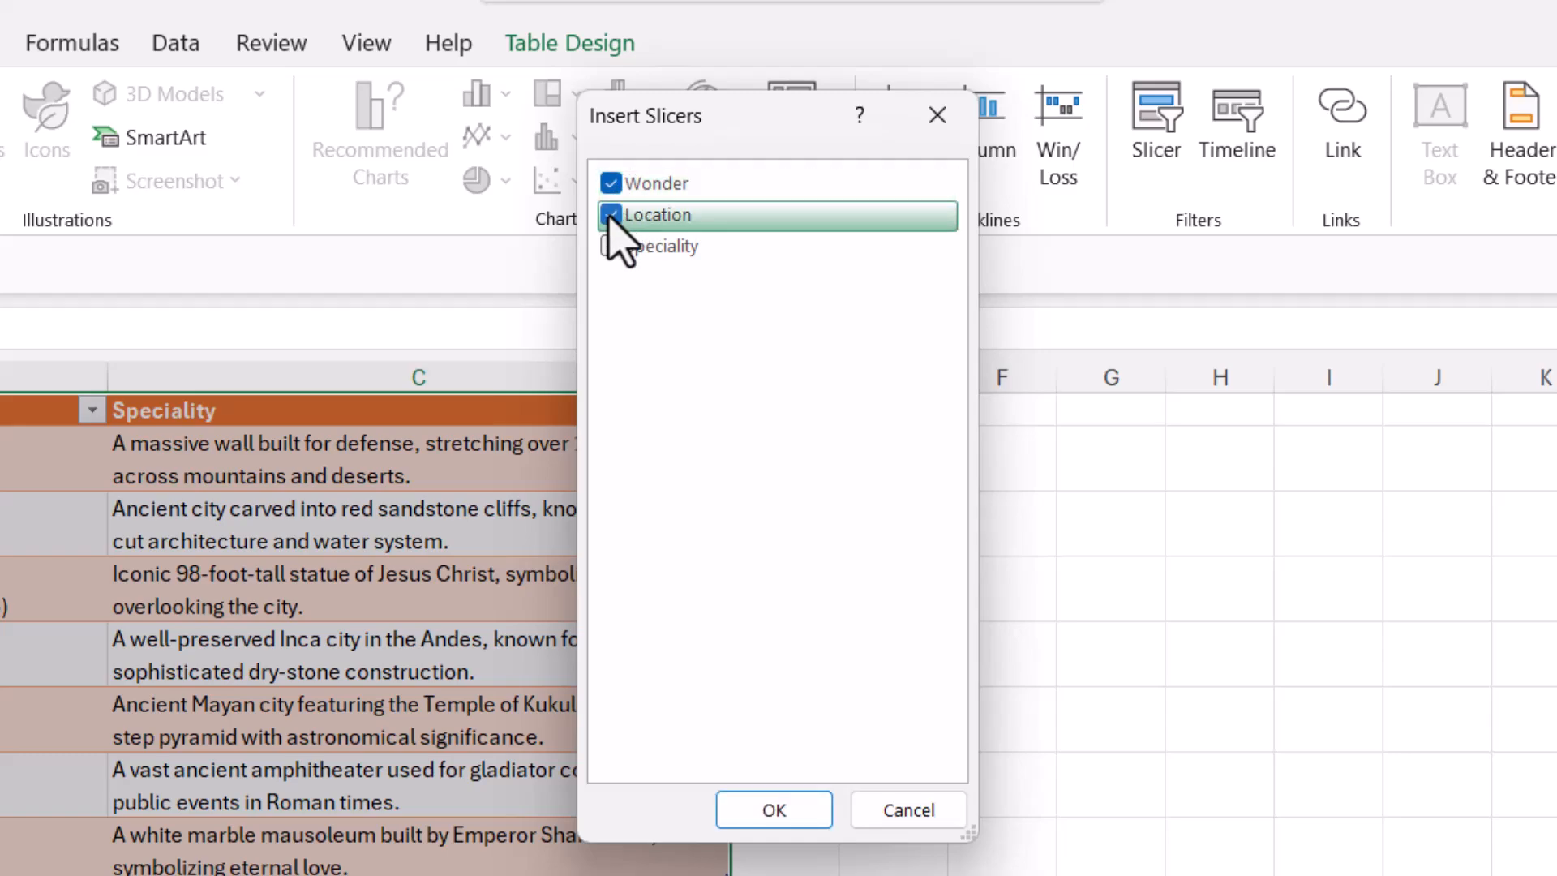
pyautogui.click(610, 247)
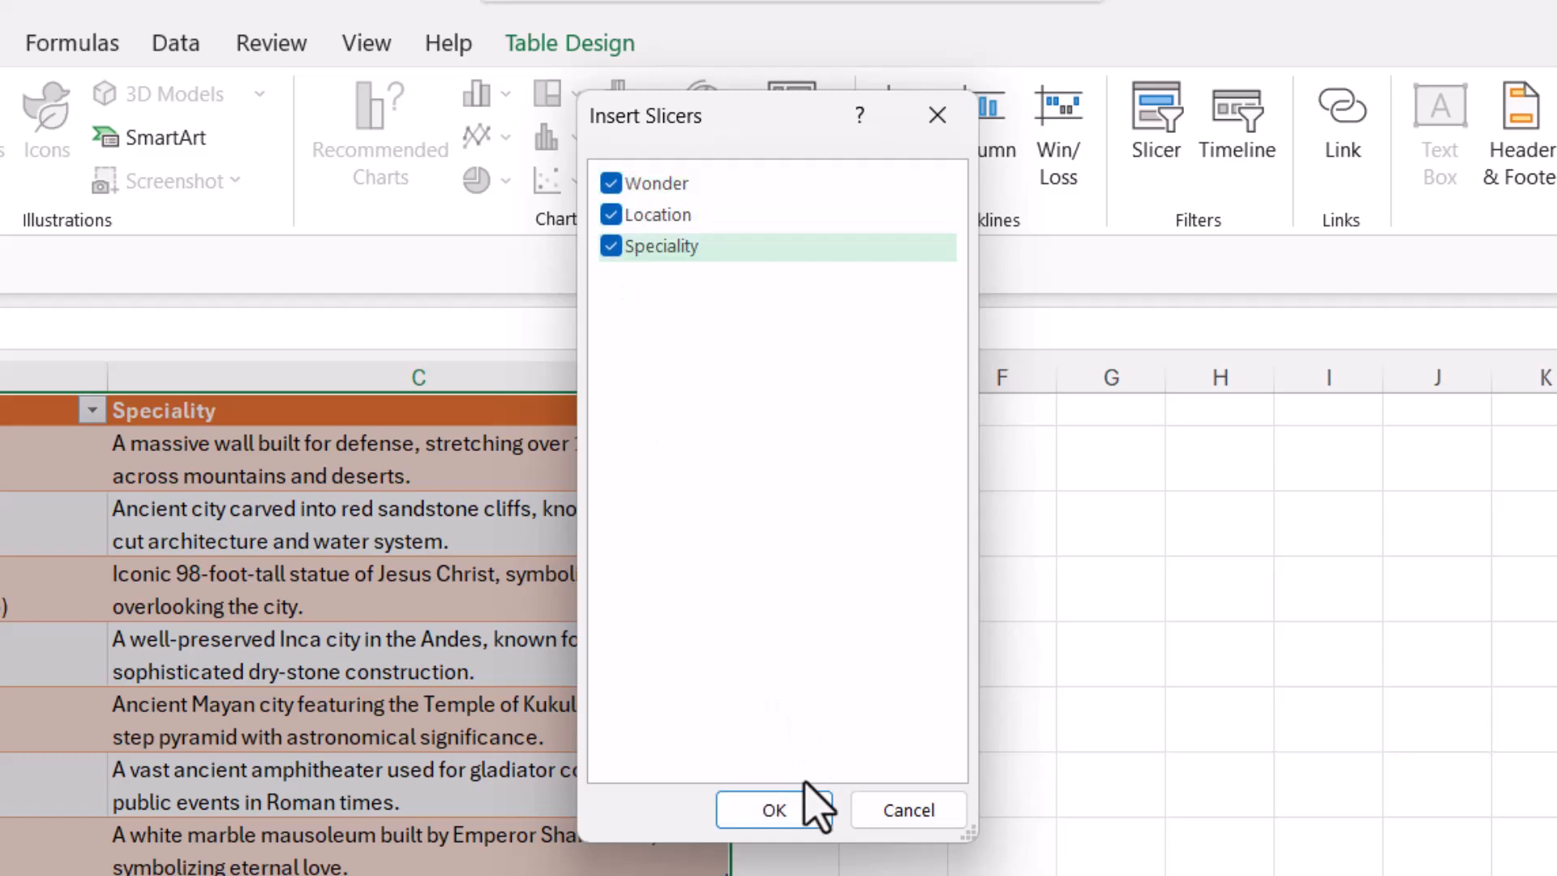
pyautogui.click(805, 807)
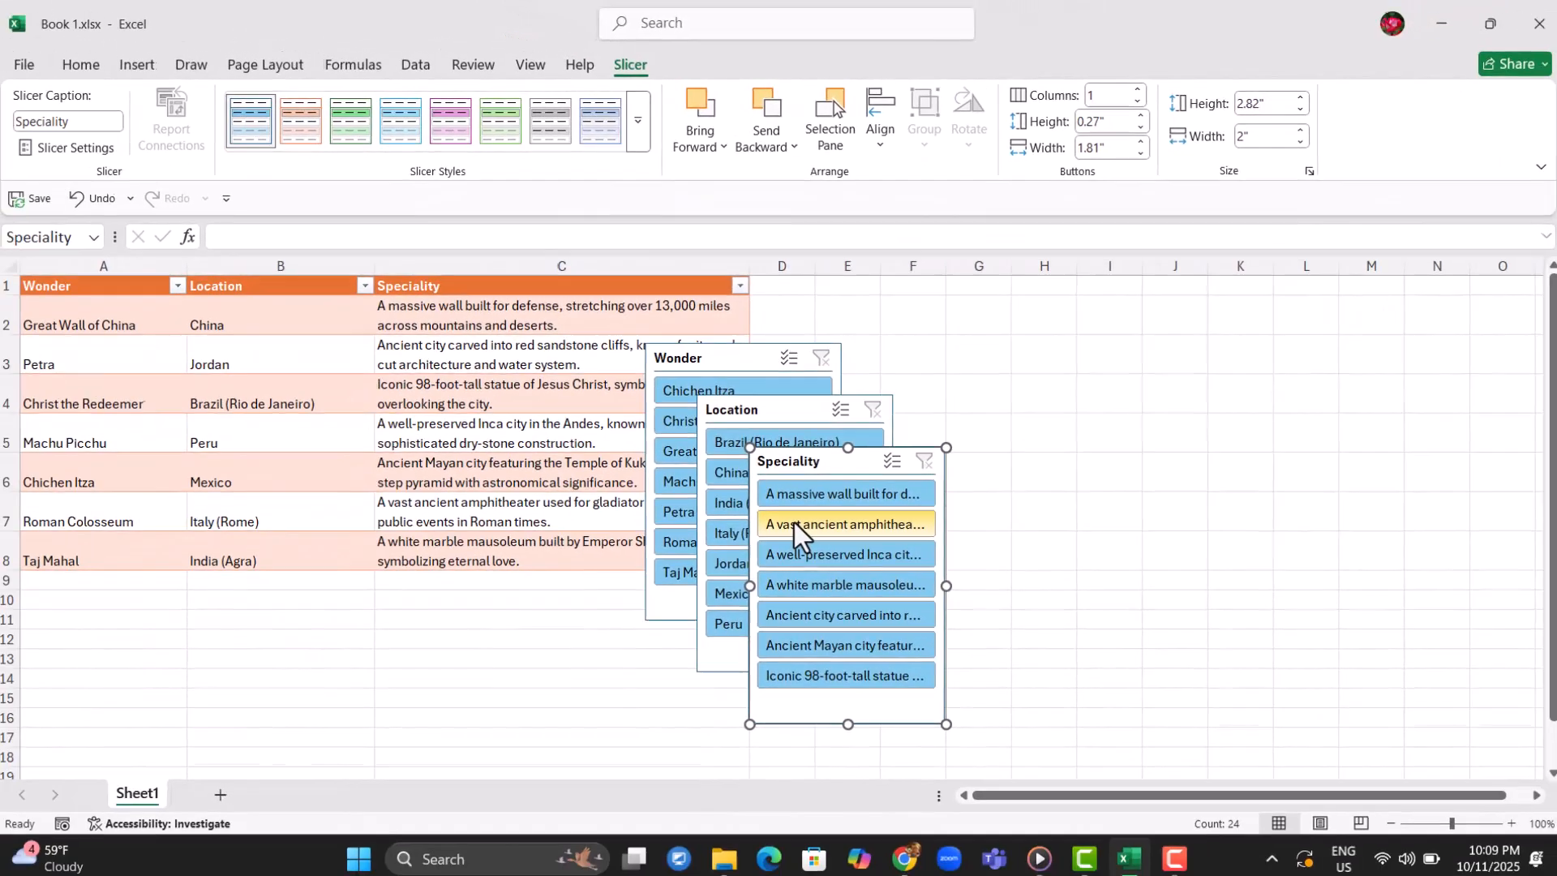
# Arrange the slicers side by side in the empty columns beside the table, in the order Wonder, Location, Speciality
pyautogui.moveTo(862, 451); pyautogui.dragTo(1315, 326)
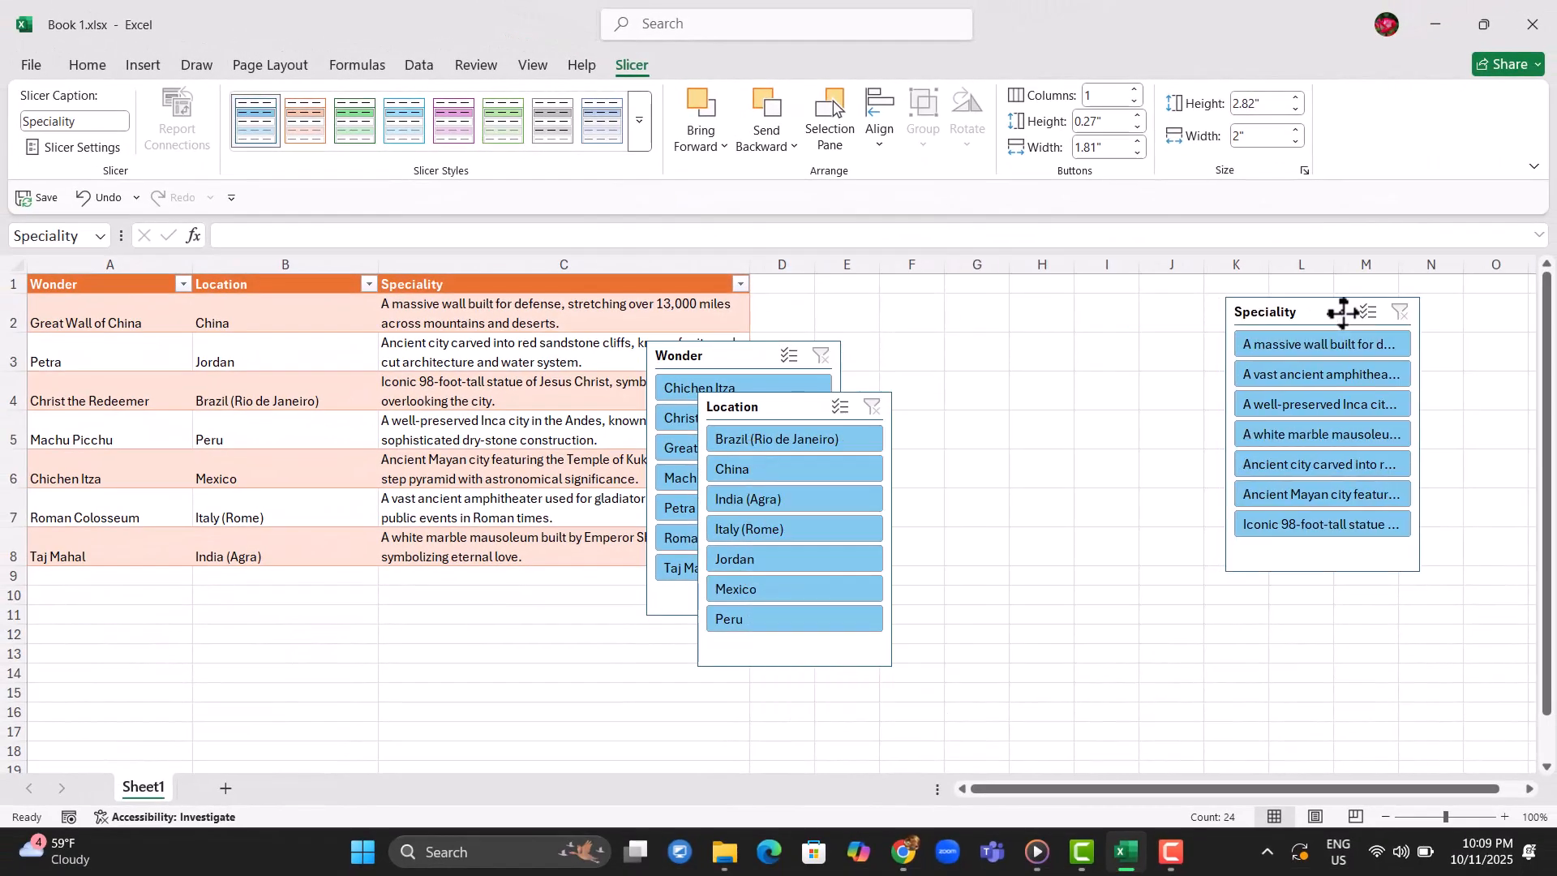
pyautogui.moveTo(792, 406); pyautogui.dragTo(1107, 314)
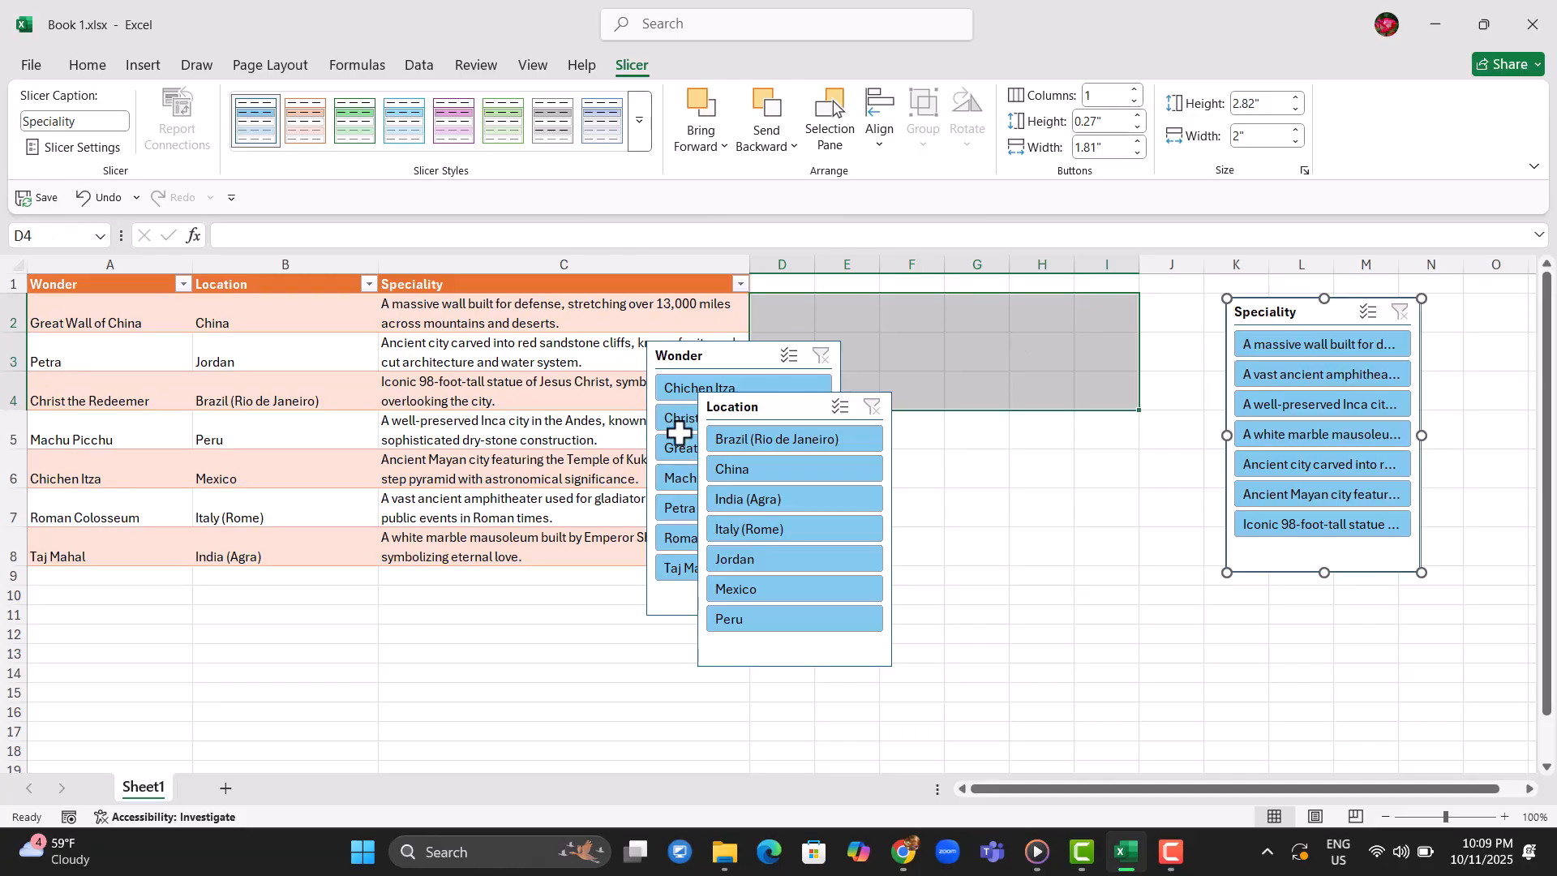
pyautogui.moveTo(793, 414); pyautogui.dragTo(1119, 314)
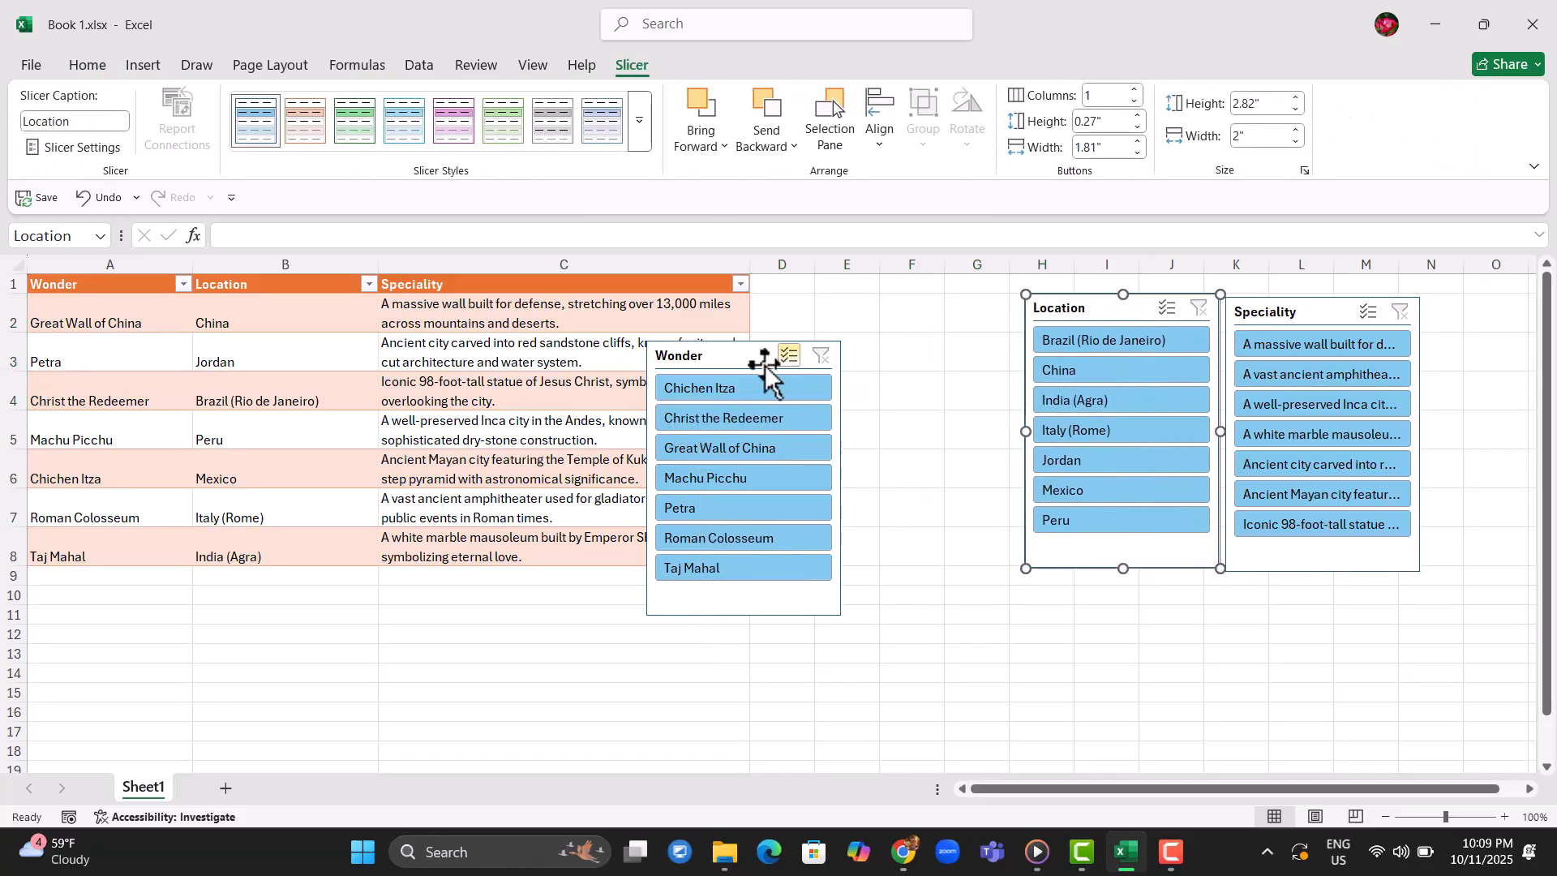
pyautogui.moveTo(728, 362); pyautogui.dragTo(902, 312)
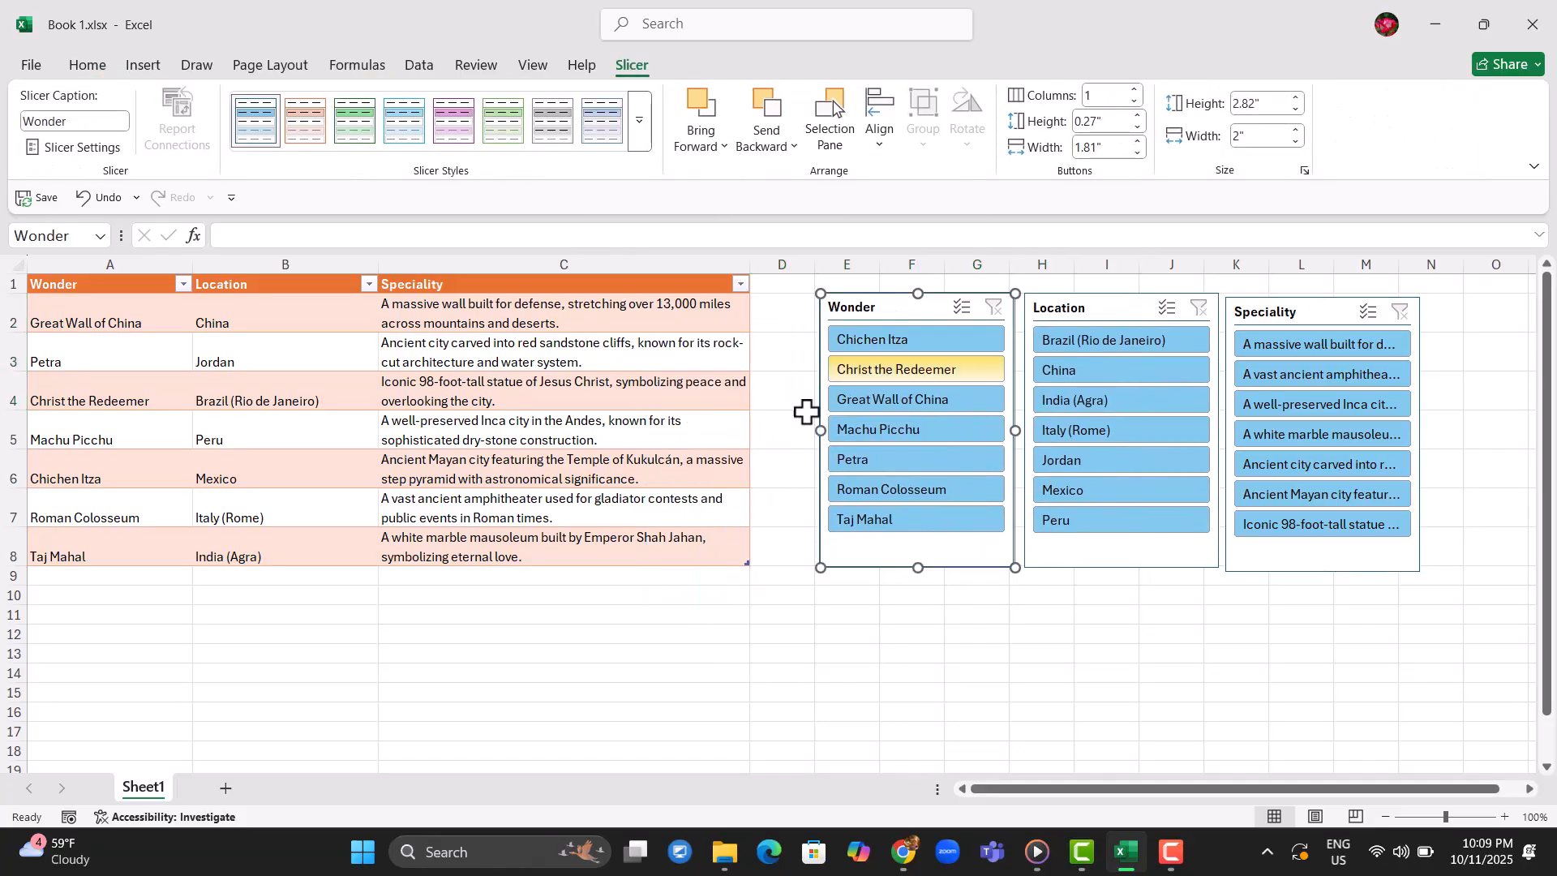
# Filter the table by Christ the Redeemer in the Wonder slicer and China in the Location slicer
pyautogui.click(928, 371)
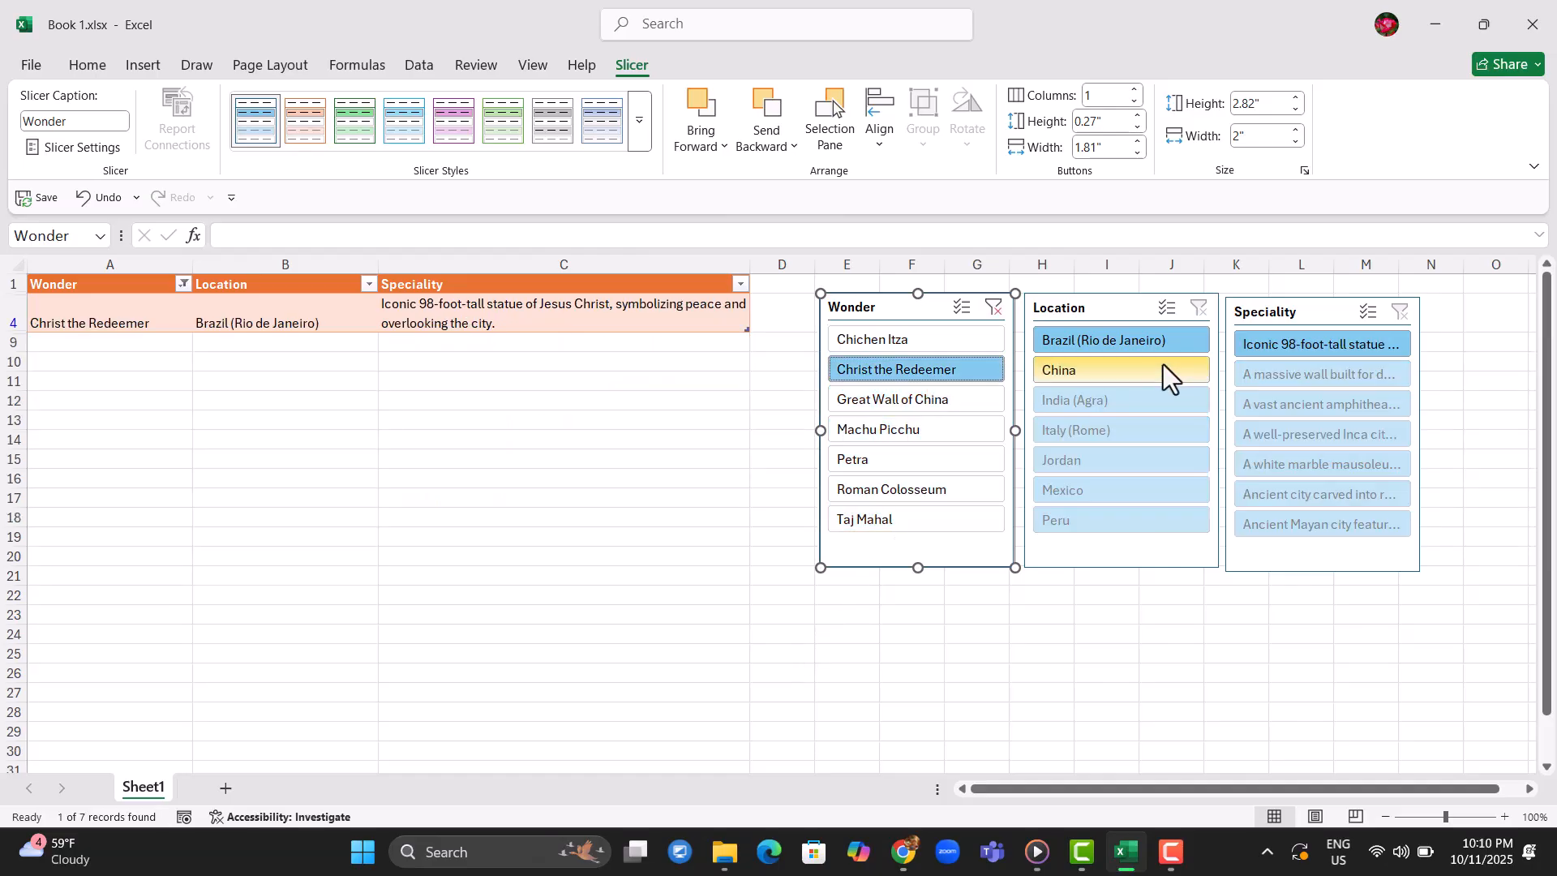
pyautogui.click(1162, 369)
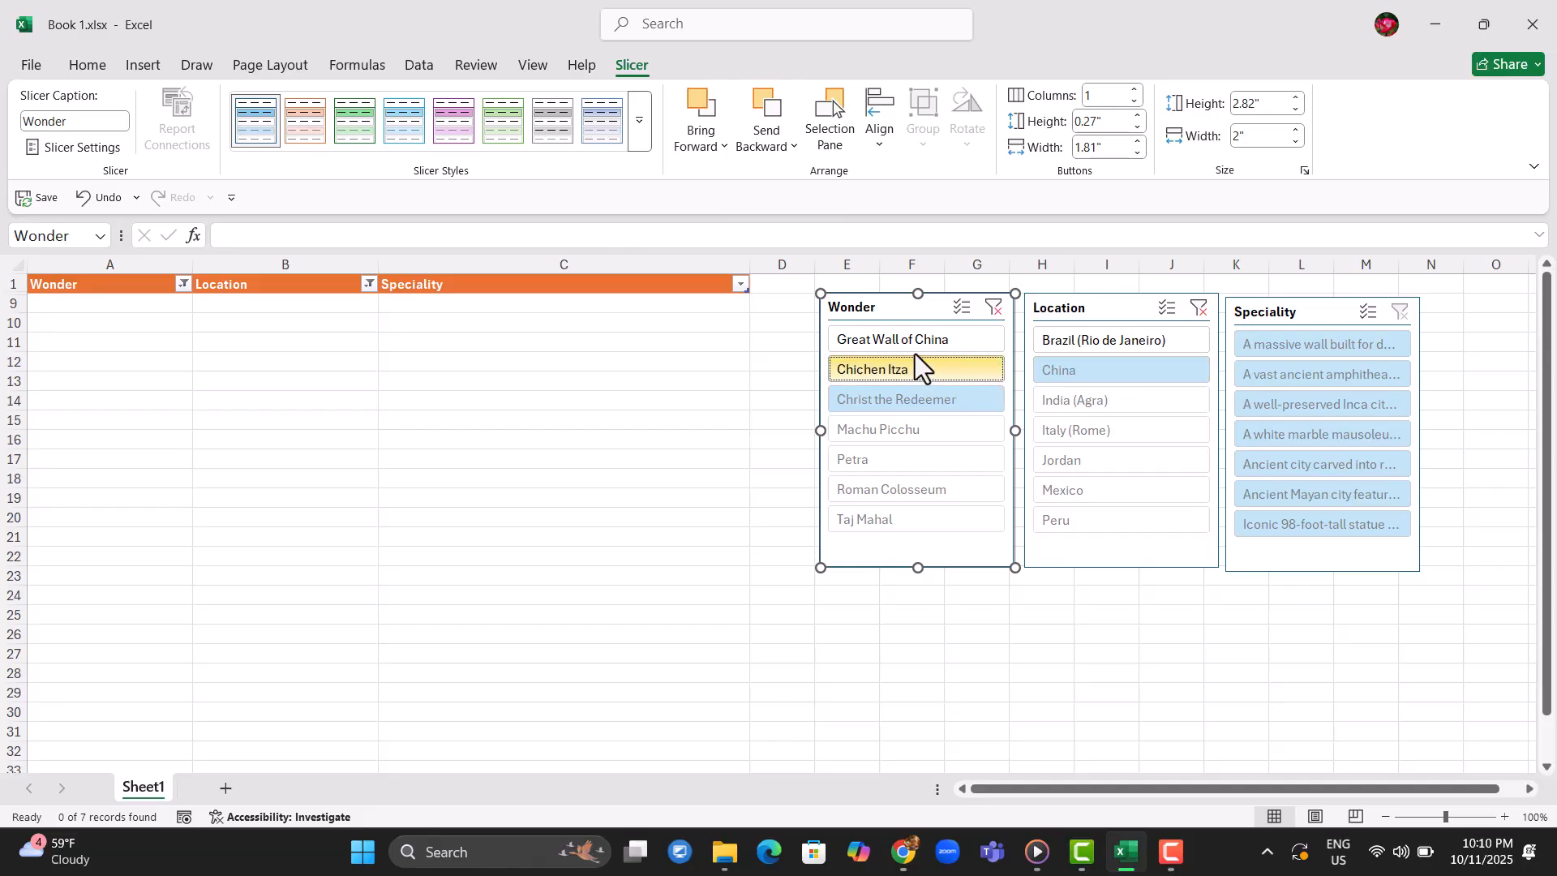
# Filter the table by Great Wall of China and by Chichen Itza in the Wonder slicer, clearing the filters after each choice
pyautogui.click(919, 341)
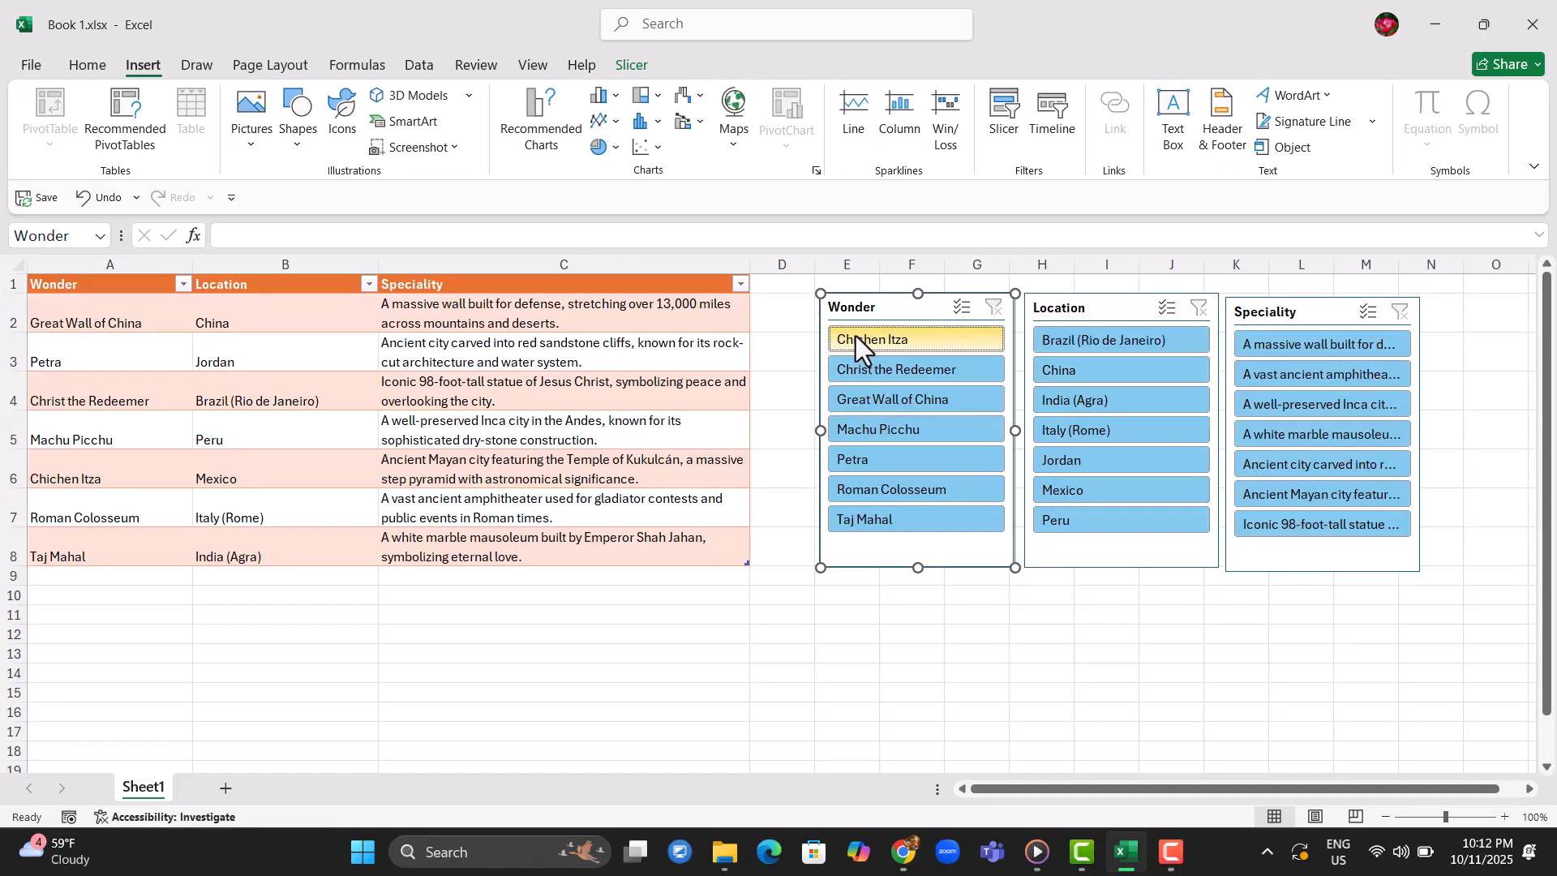
pyautogui.hotkey('alt', 'c')
pyautogui.click(854, 335)
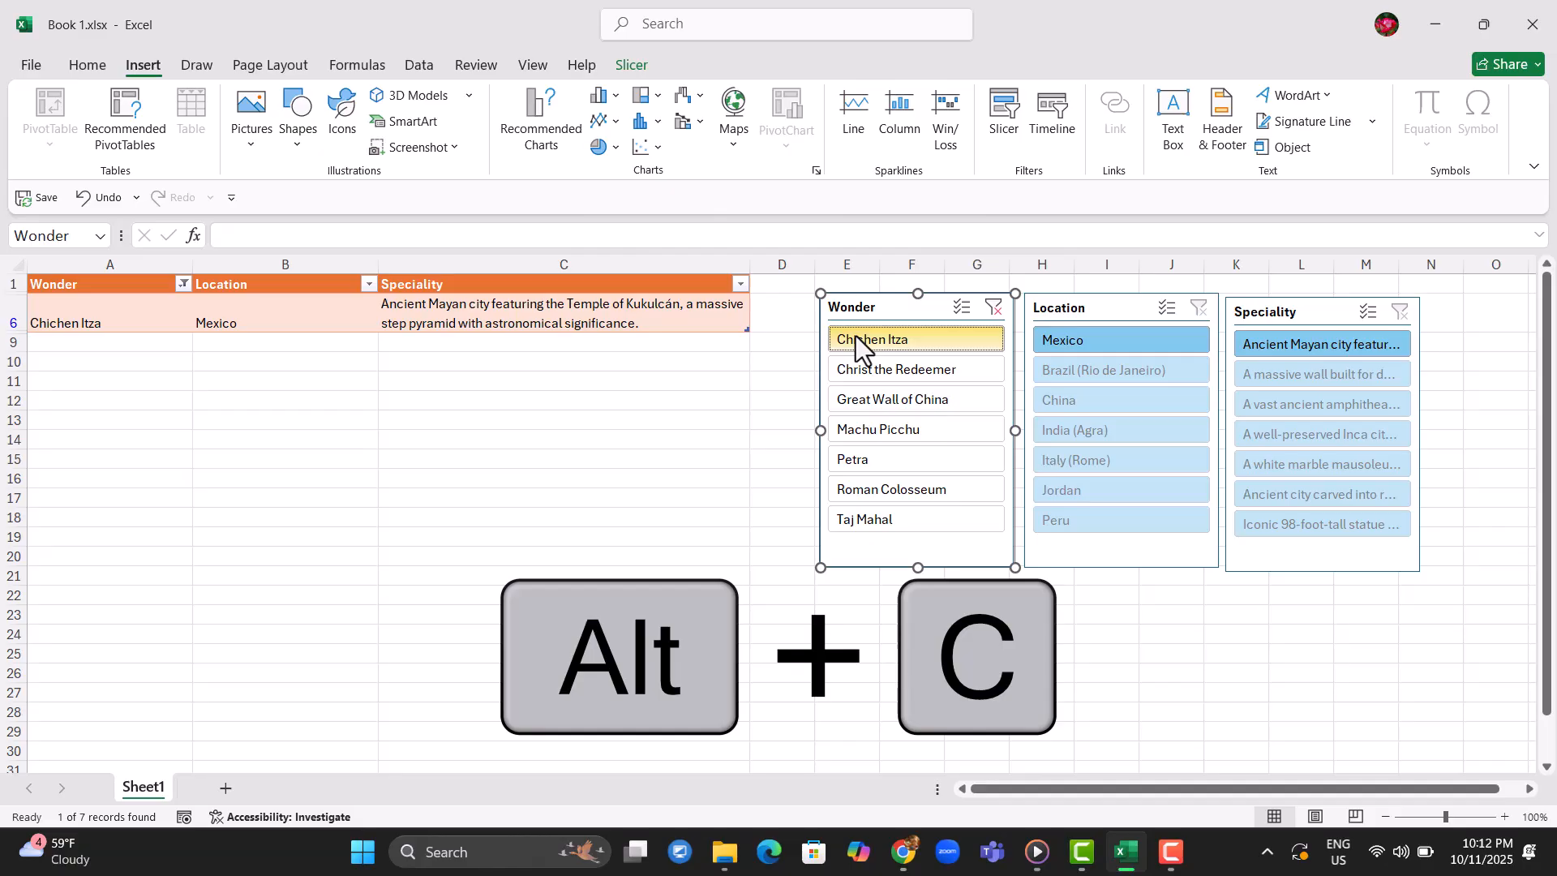
pyautogui.hotkey('alt', 'c')
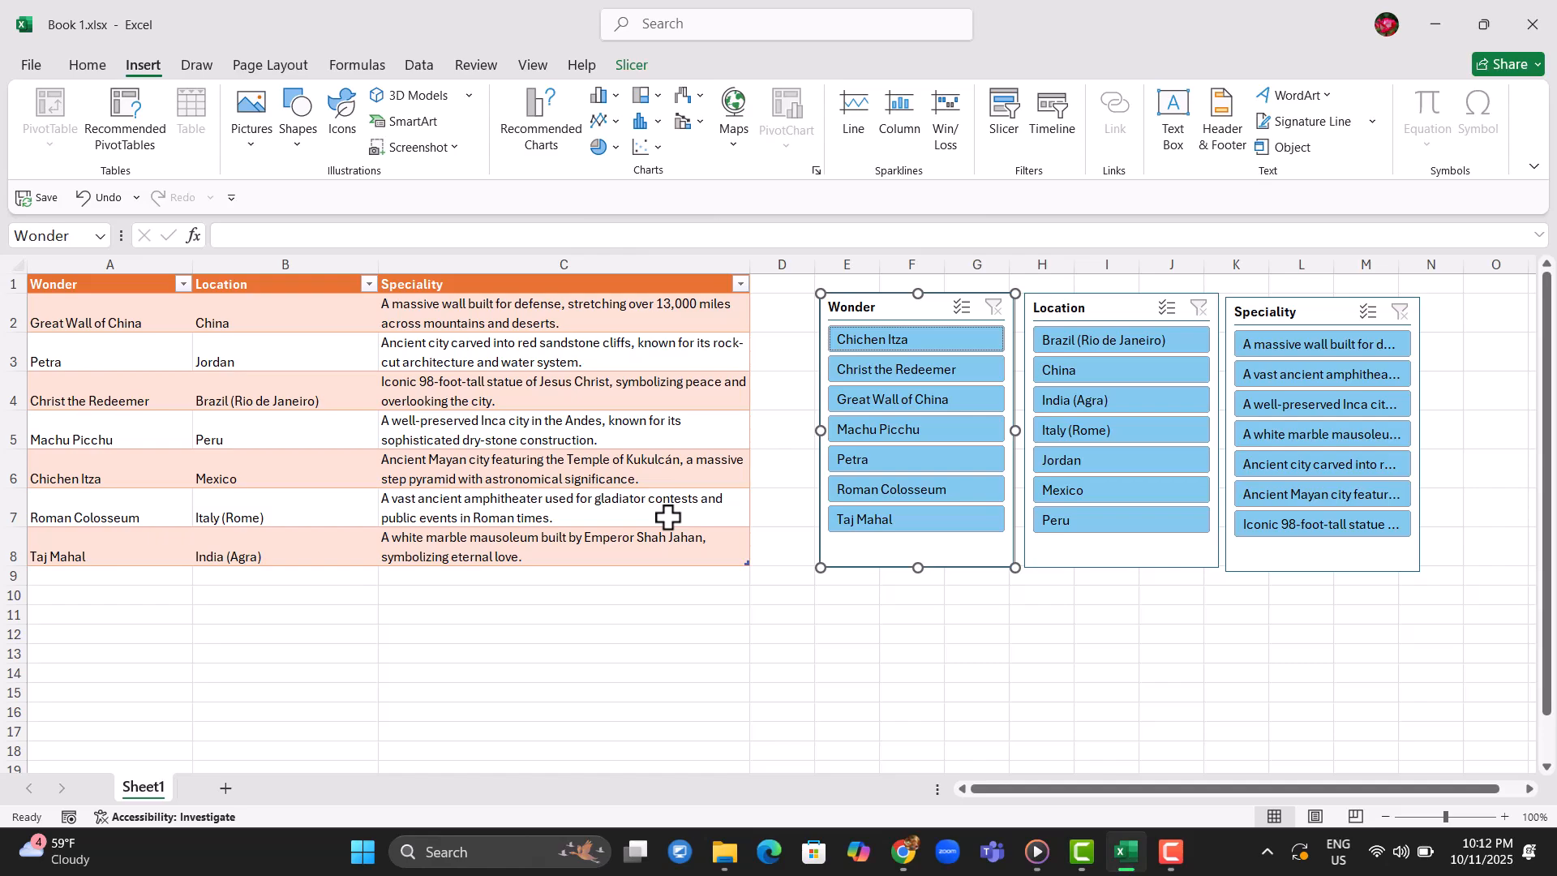
# Filter the table by different entries in the Wonder slicer, from Great Wall of China to Taj Mahal, and clear the slicer's filter
pyautogui.click(861, 403)
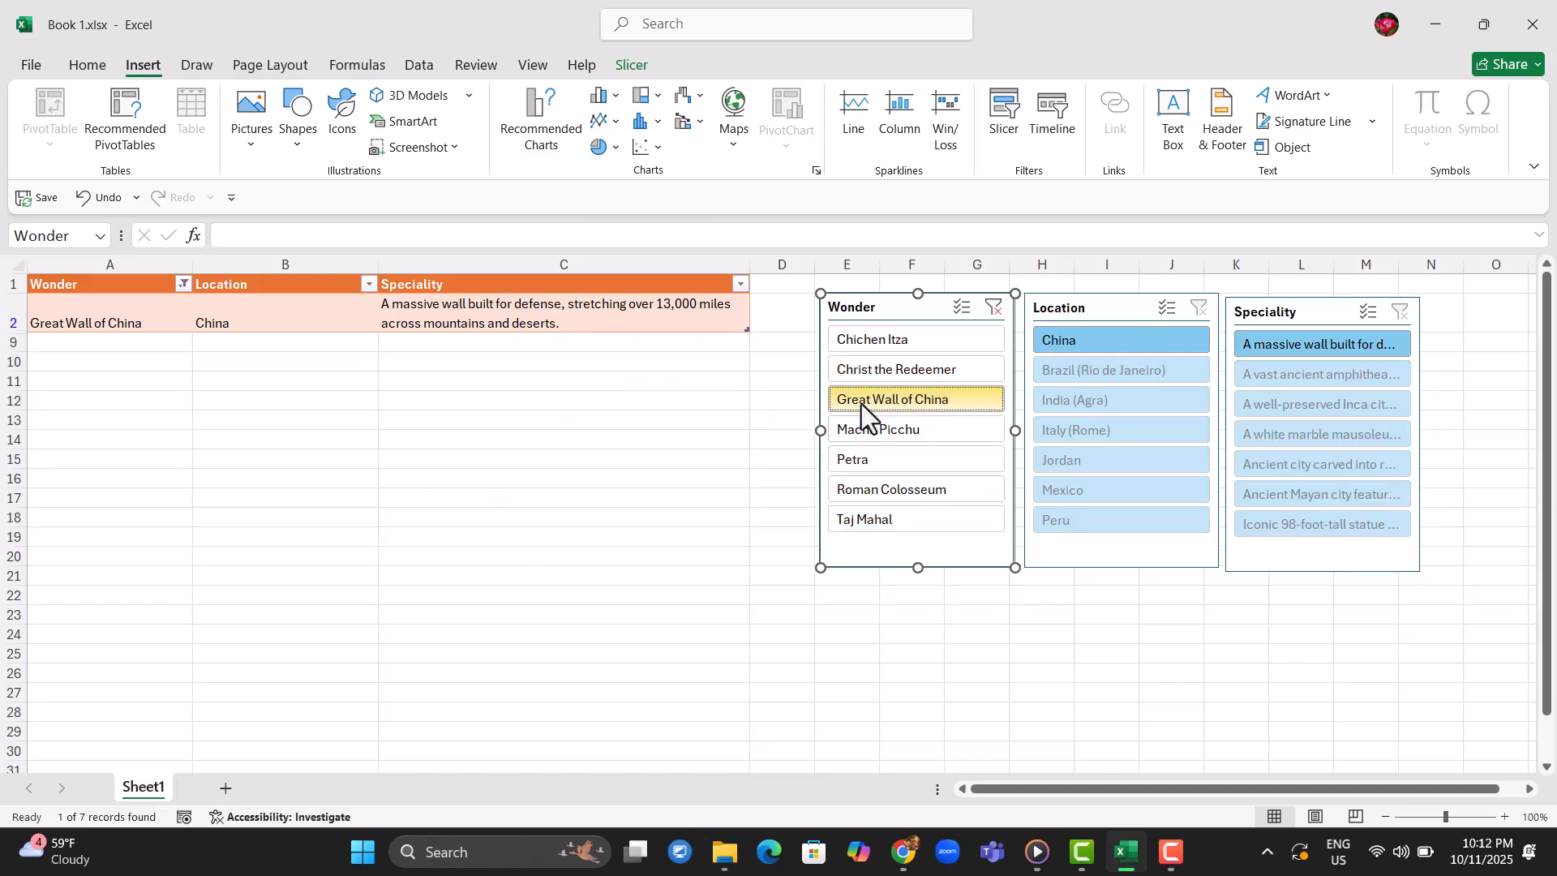
pyautogui.click(919, 343)
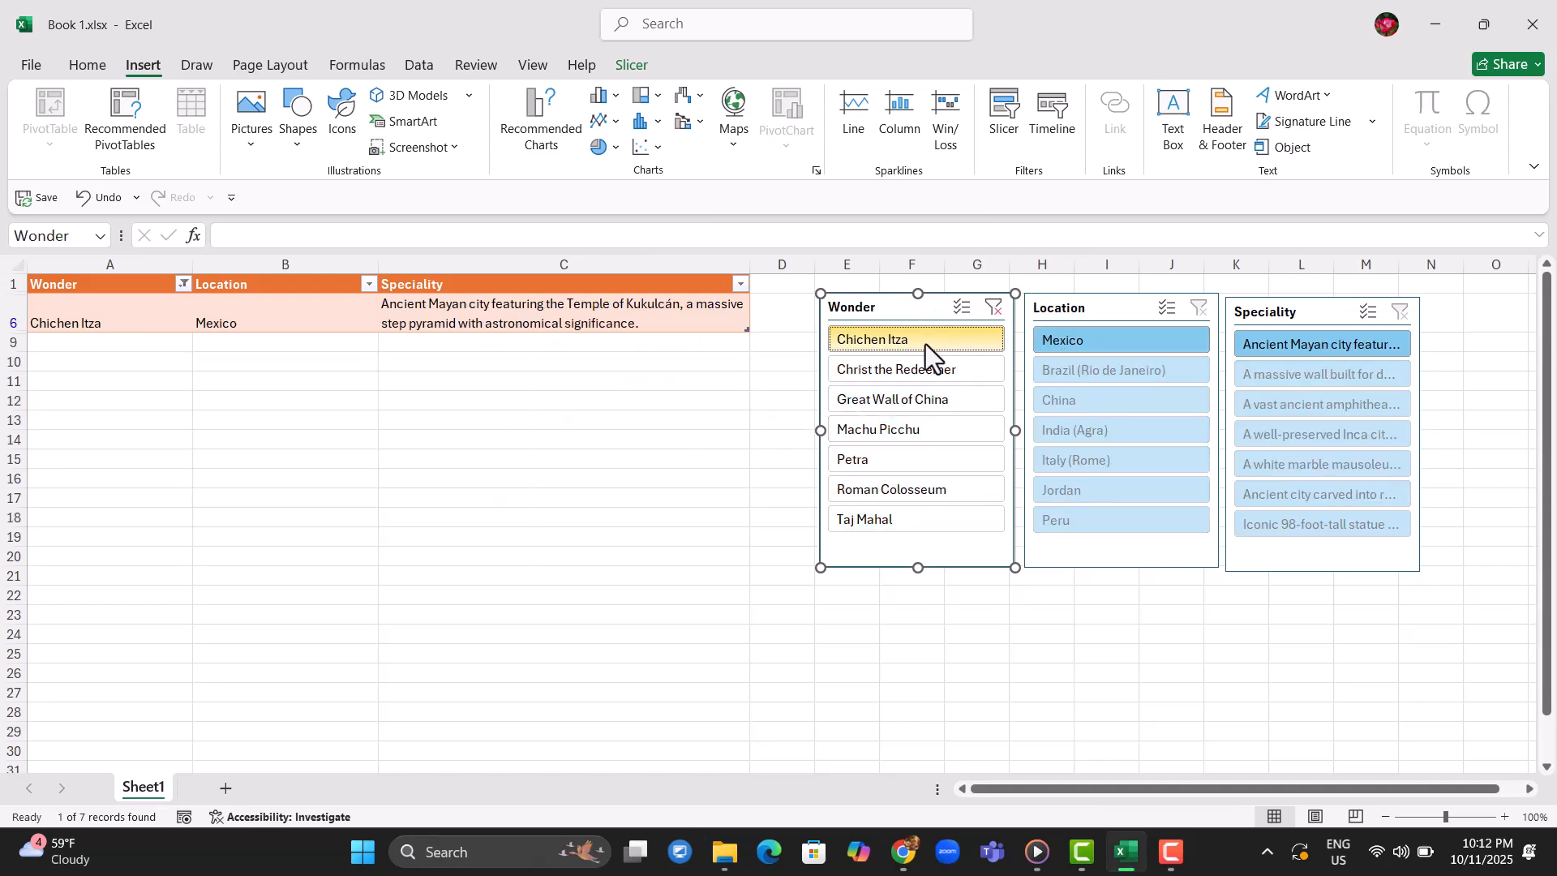
pyautogui.click(931, 370)
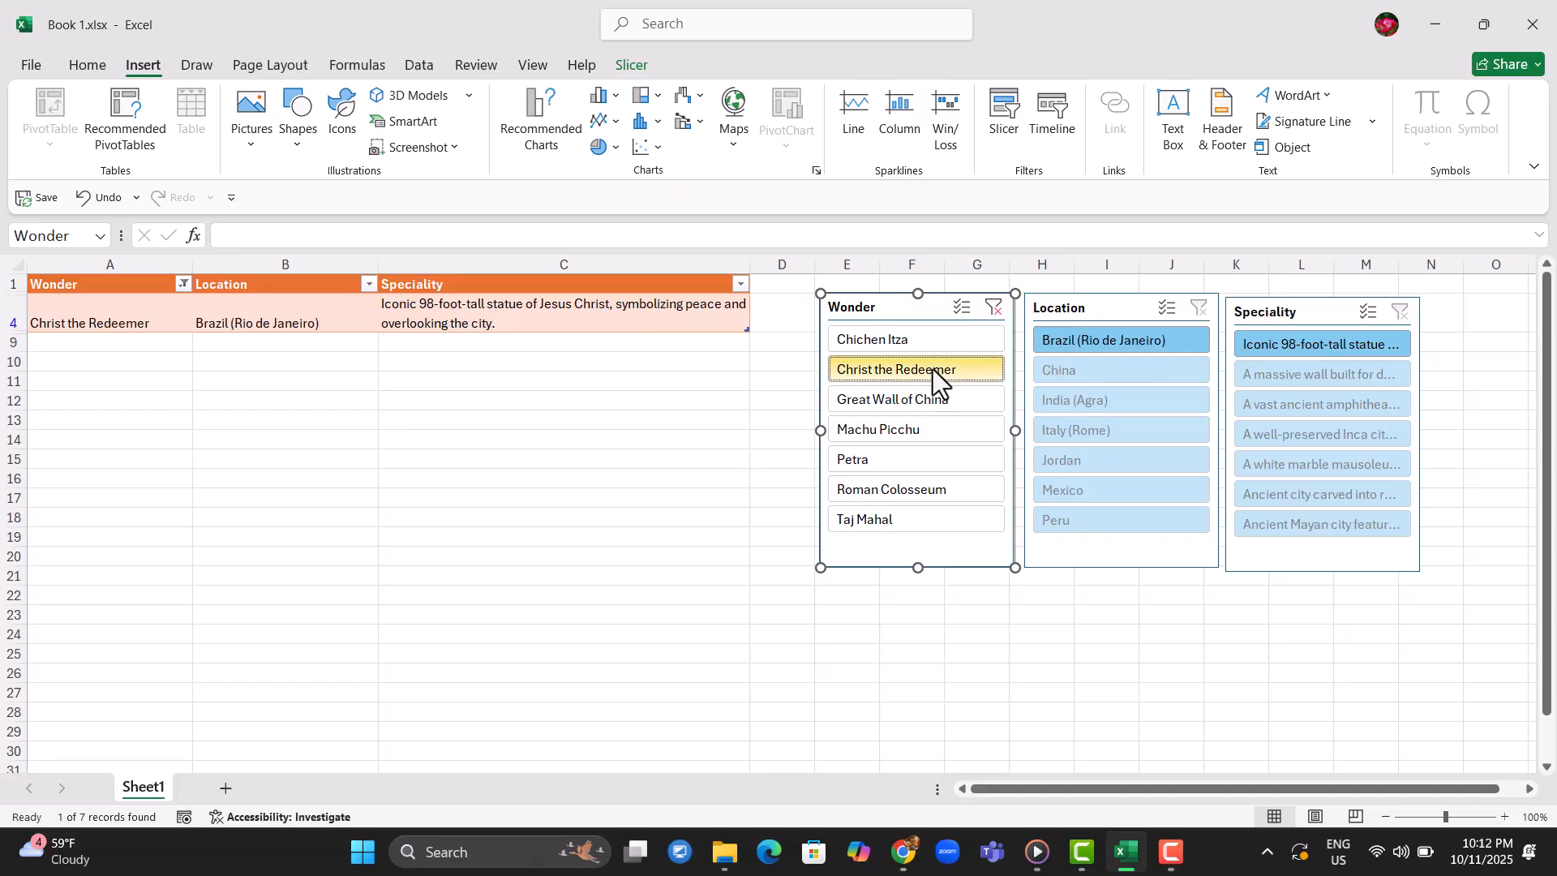
pyautogui.click(917, 407)
pyautogui.click(917, 449)
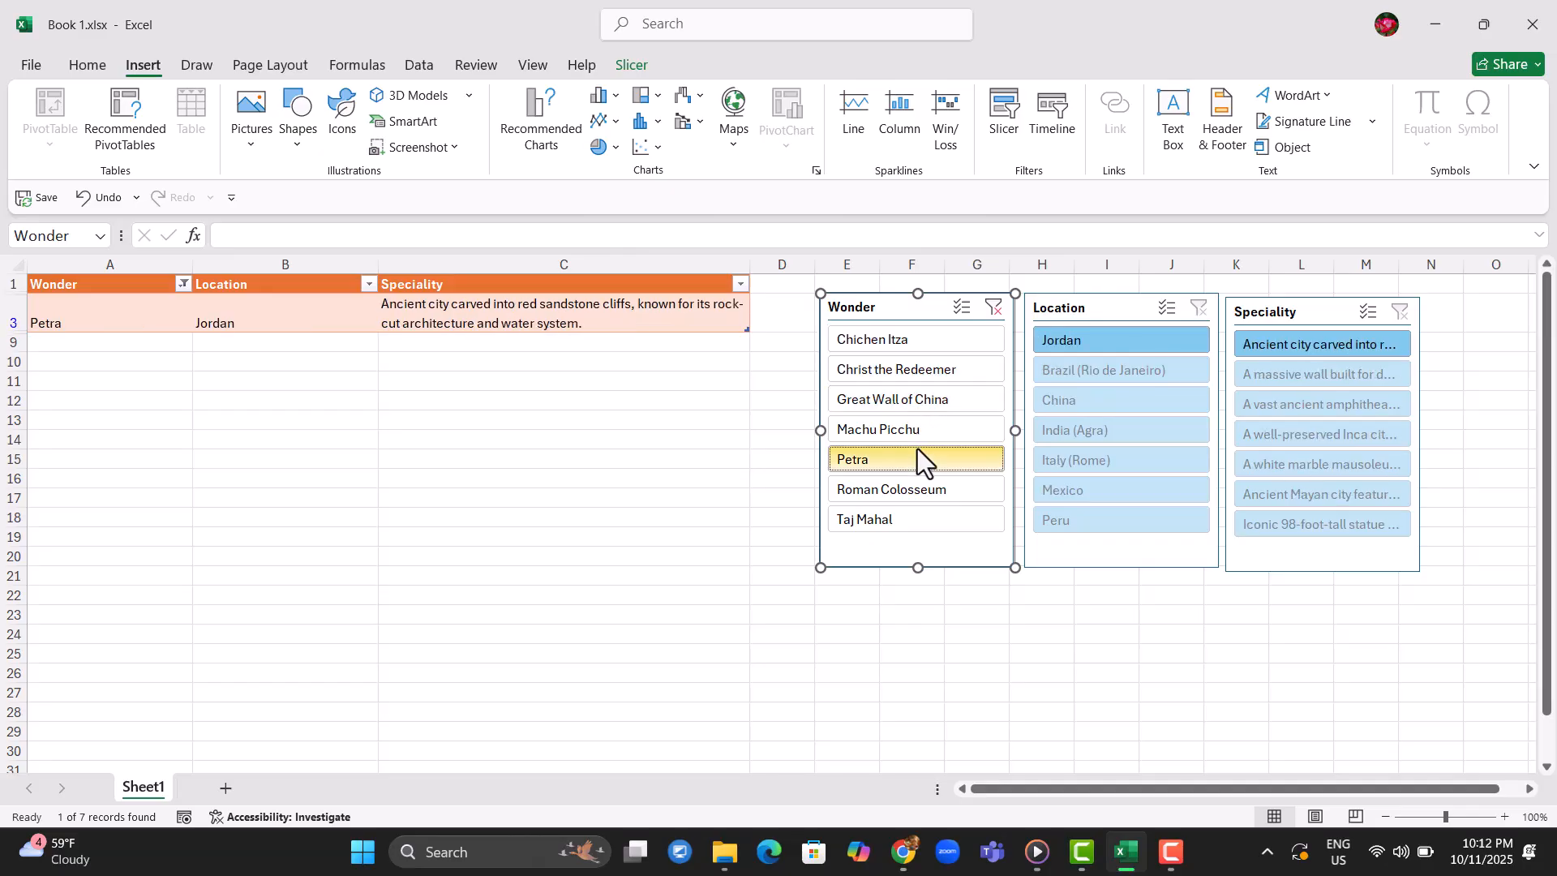
pyautogui.click(909, 488)
pyautogui.click(906, 521)
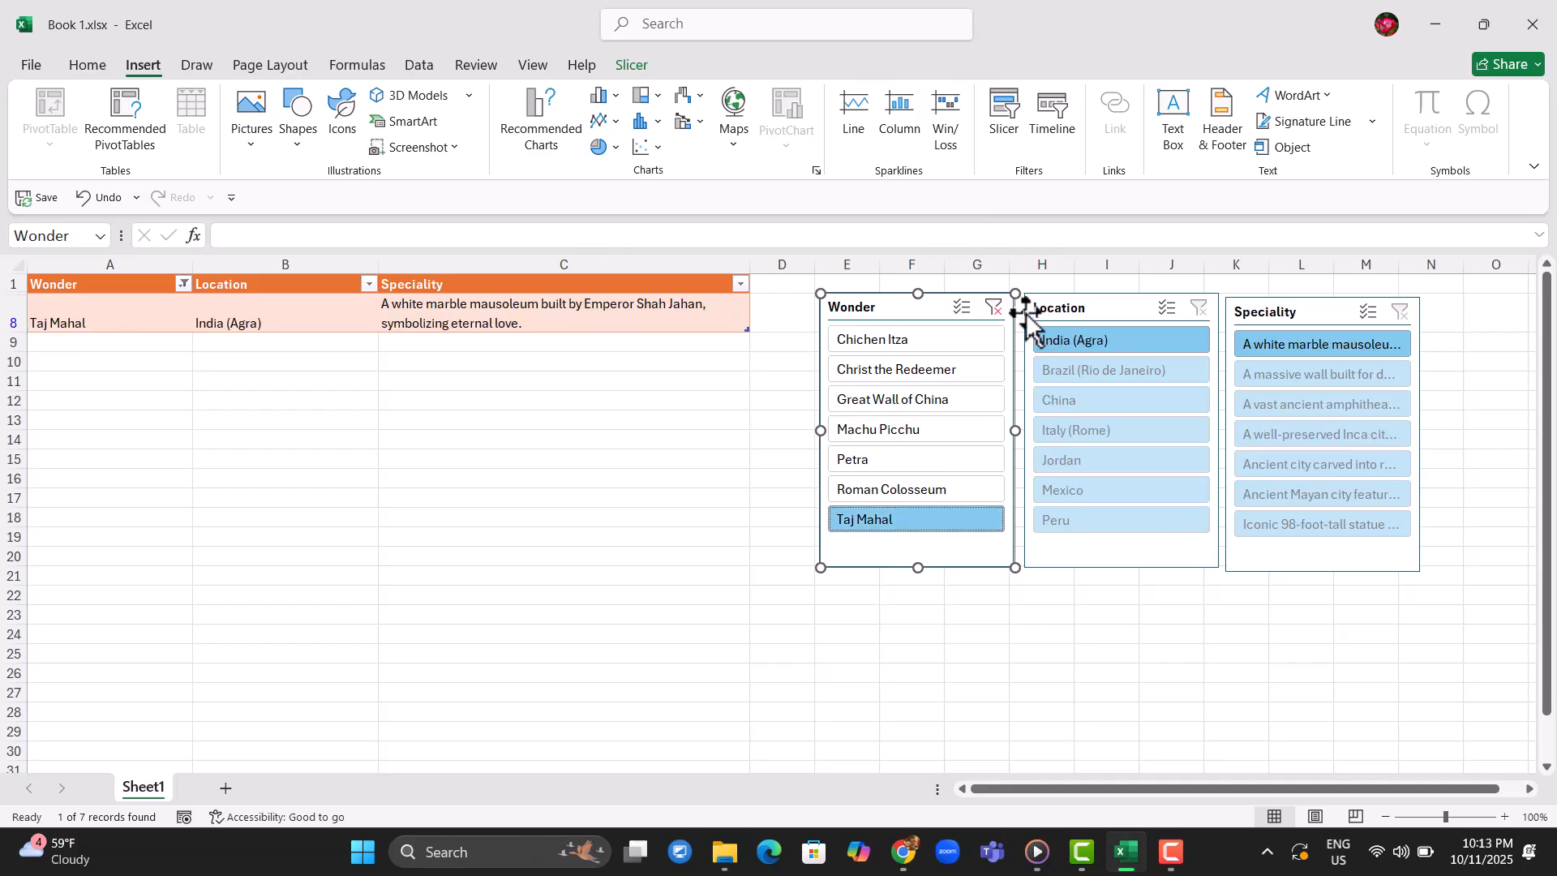
pyautogui.hotkey('alt', 'c')
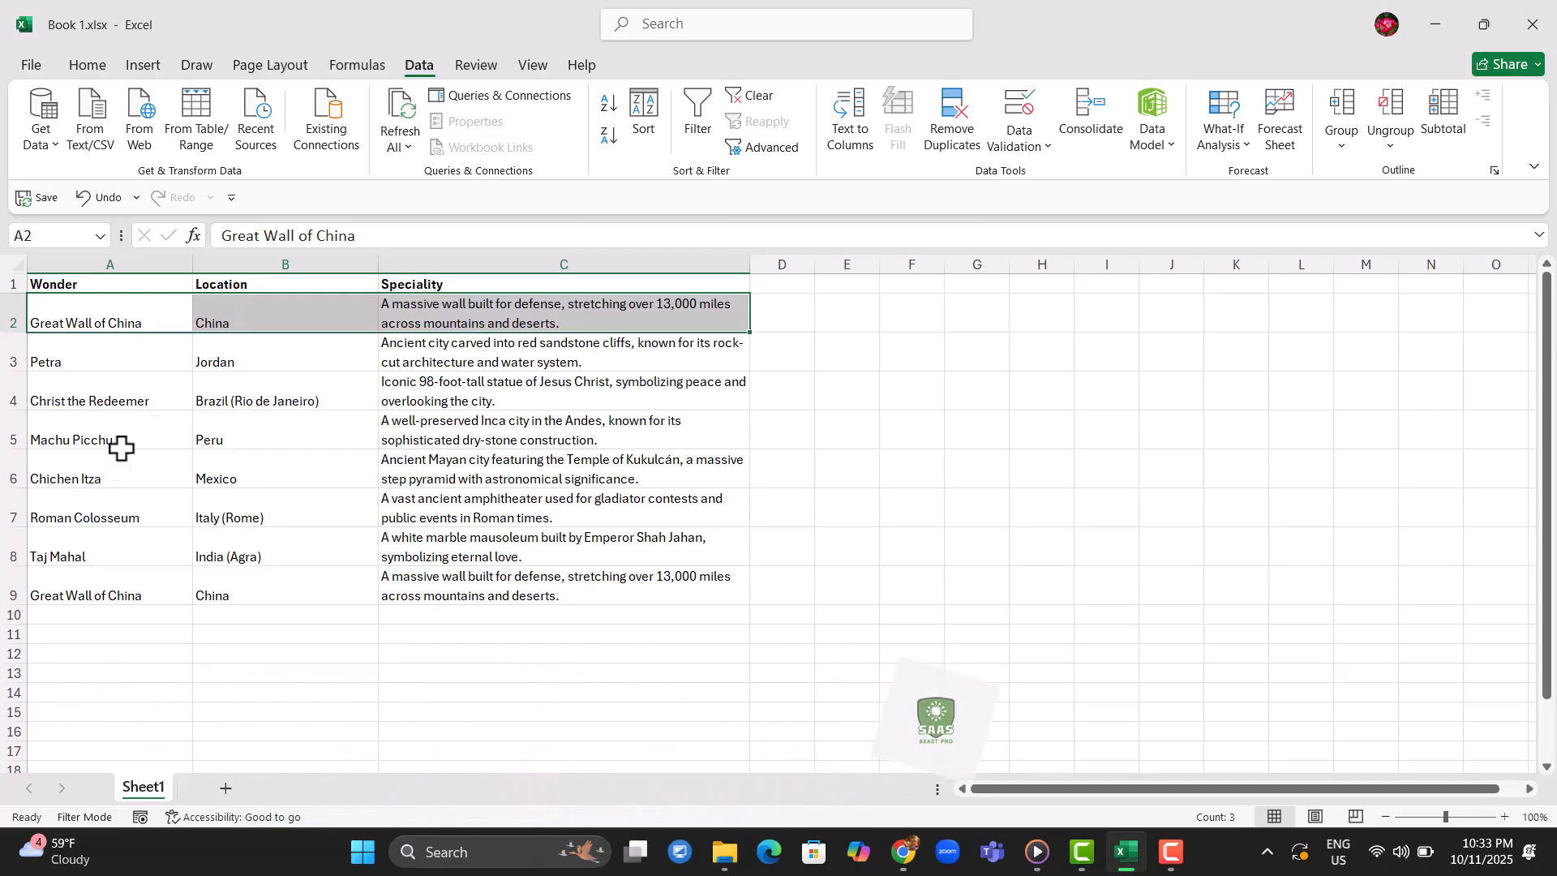
# Open Remove Duplicates for the wonders list, starting from cell A2
pyautogui.click(142, 617)
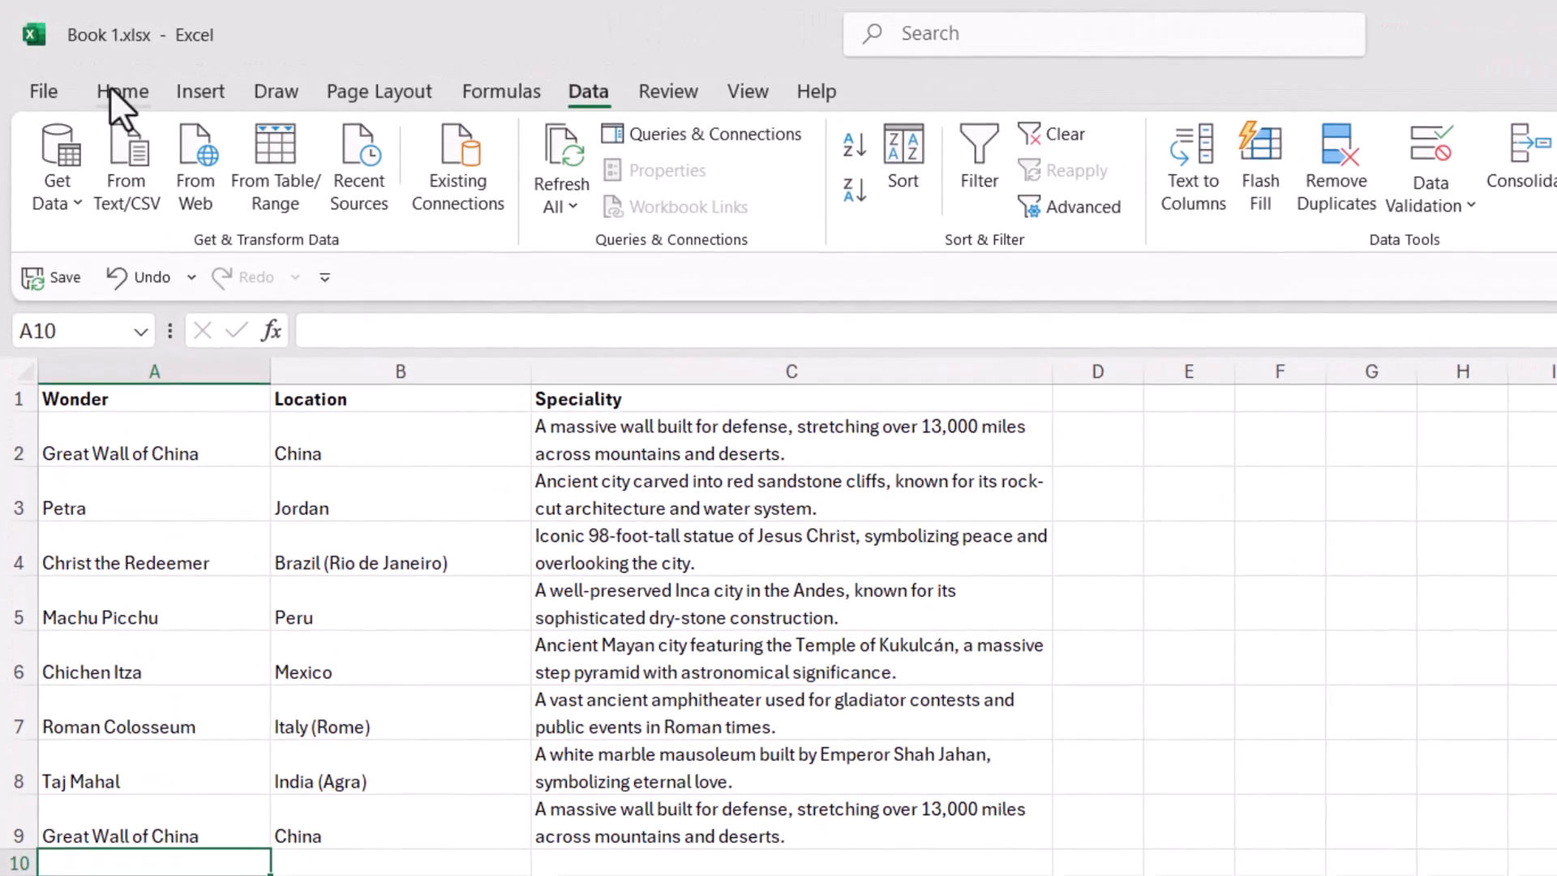
pyautogui.click(87, 65)
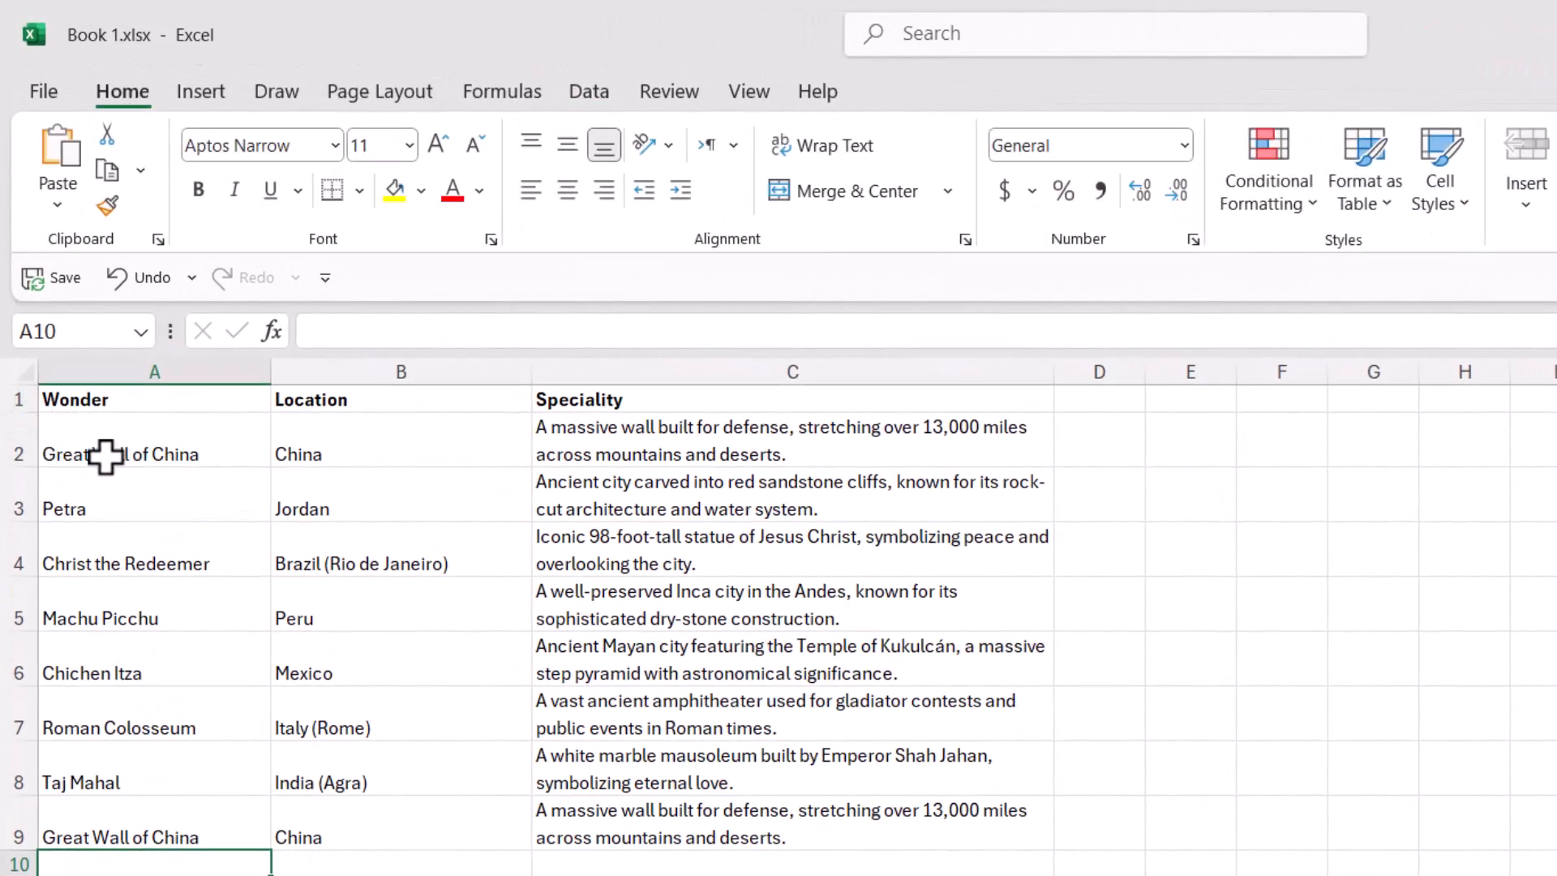
pyautogui.click(144, 442)
pyautogui.moveTo(145, 442)
pyautogui.mouseDown()
pyautogui.moveTo(424, 462)
pyautogui.moveTo(876, 431)
pyautogui.moveTo(151, 450)
pyautogui.mouseUp()
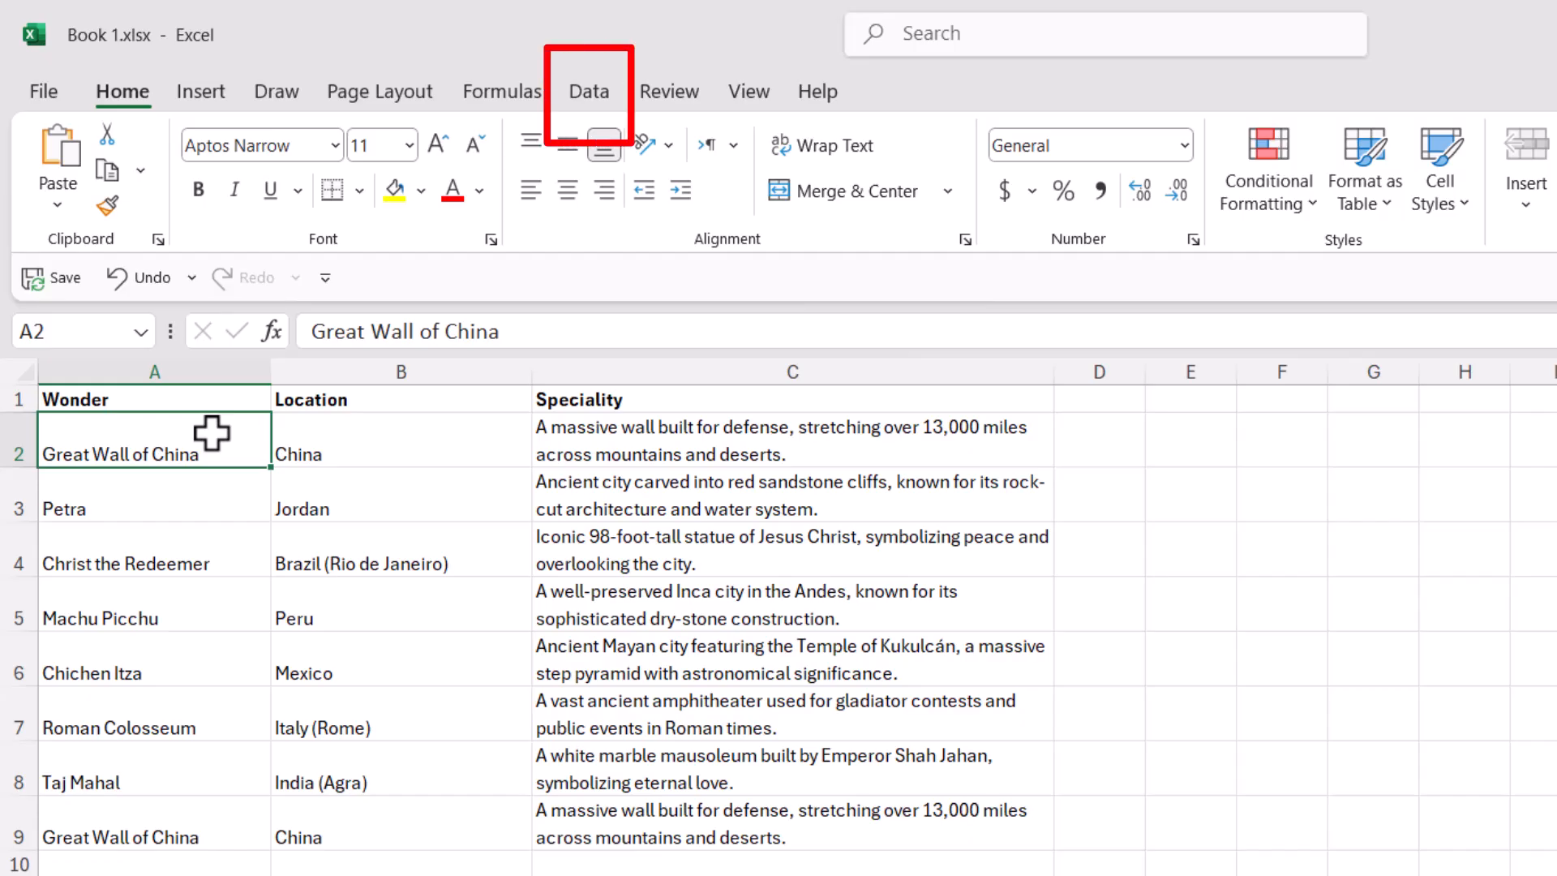
pyautogui.click(579, 92)
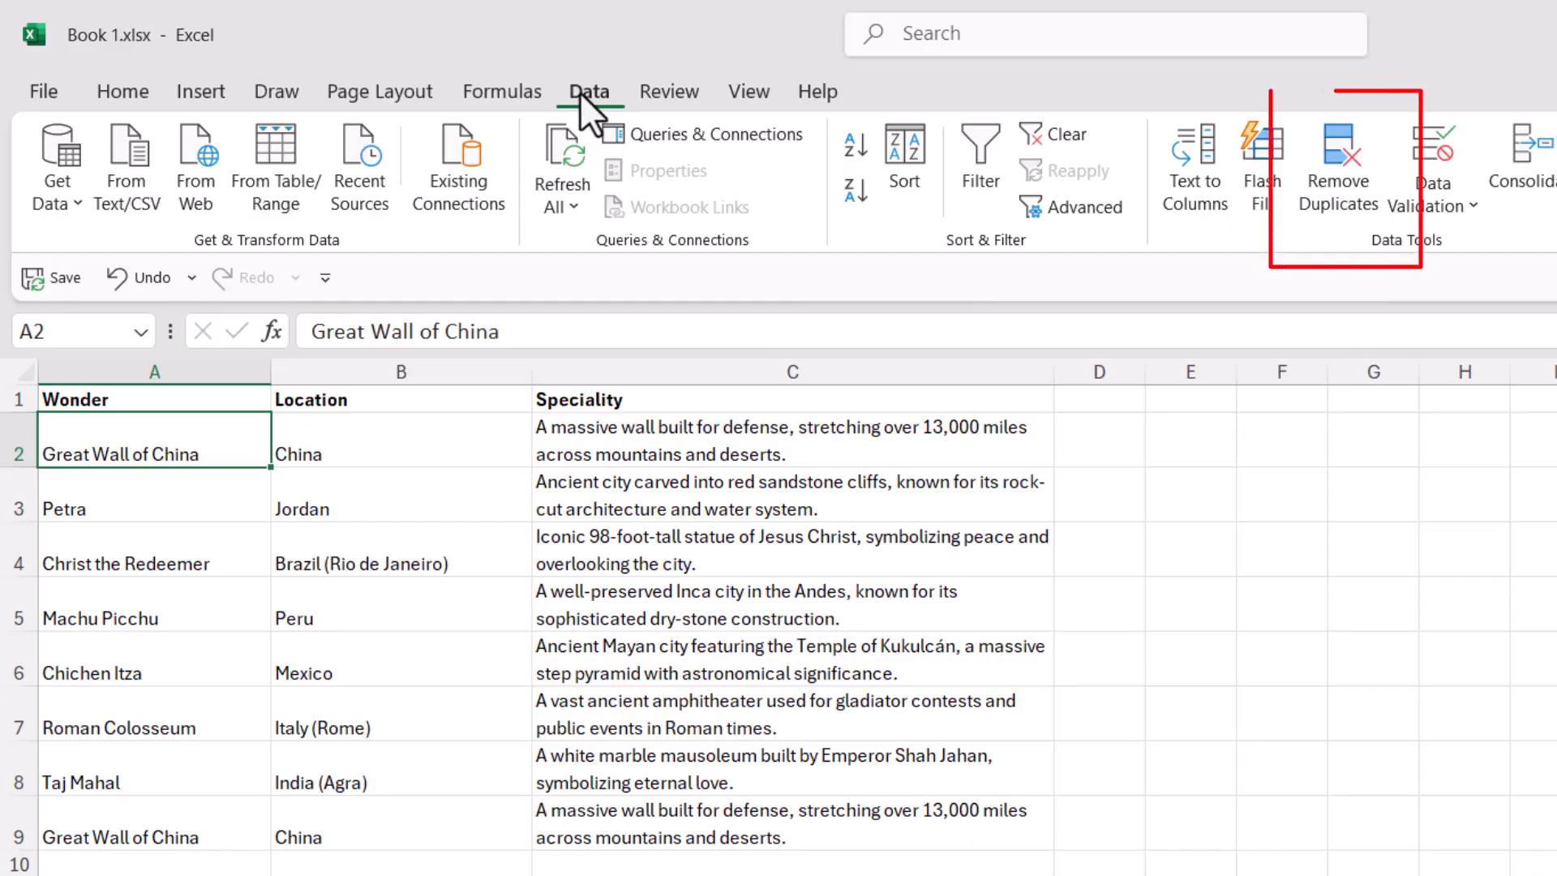
pyautogui.click(1327, 175)
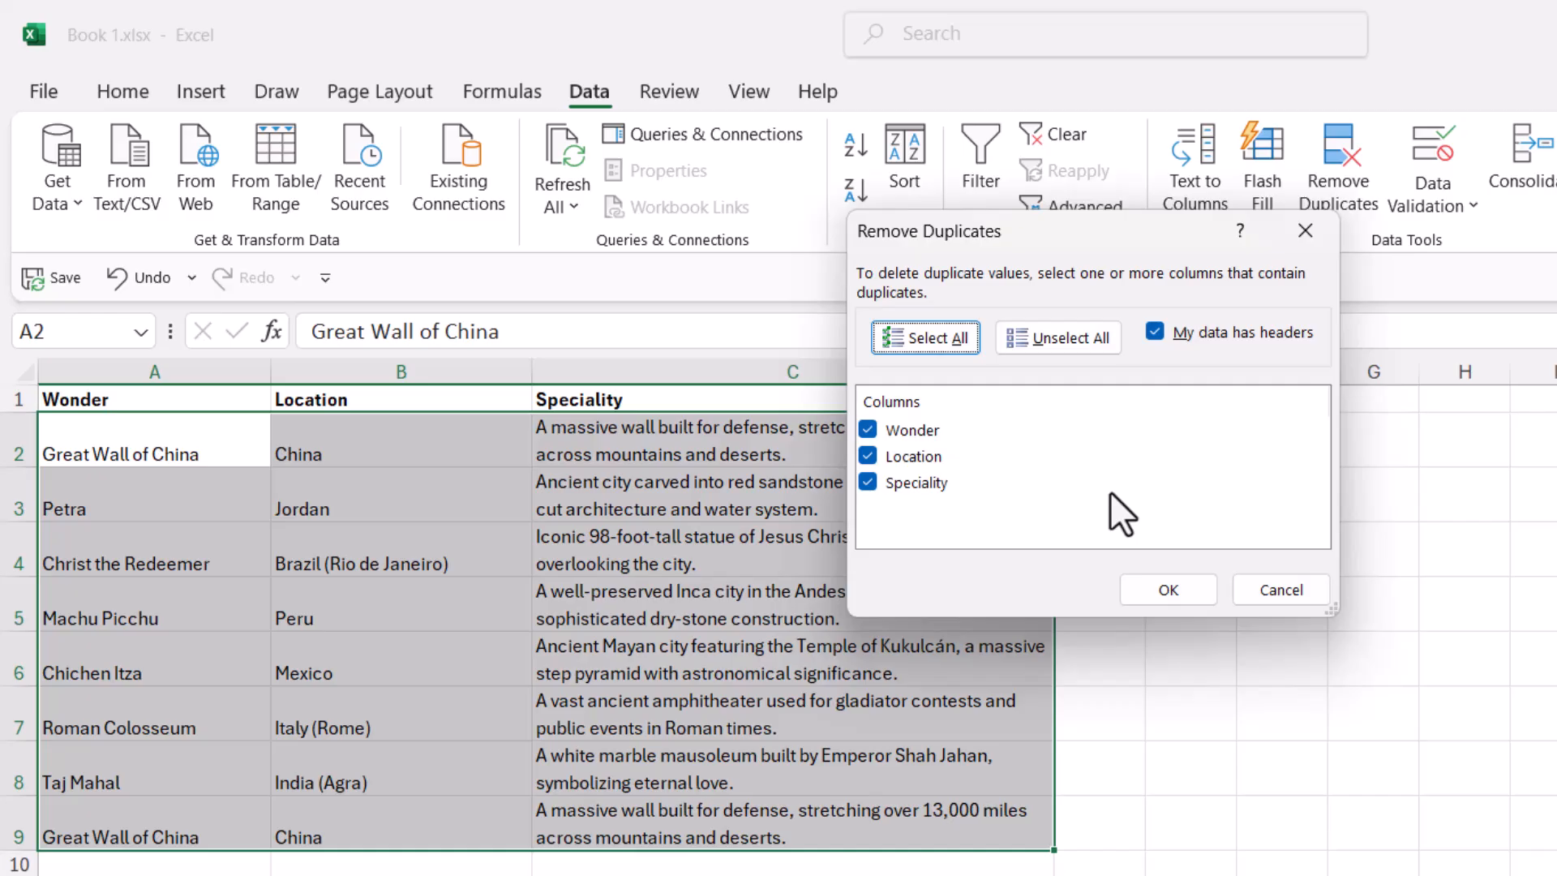
# Remove duplicate rows based on the Wonder, Location and Speciality columns, treating the first row as headers
pyautogui.click(1155, 328)
pyautogui.click(1155, 328)
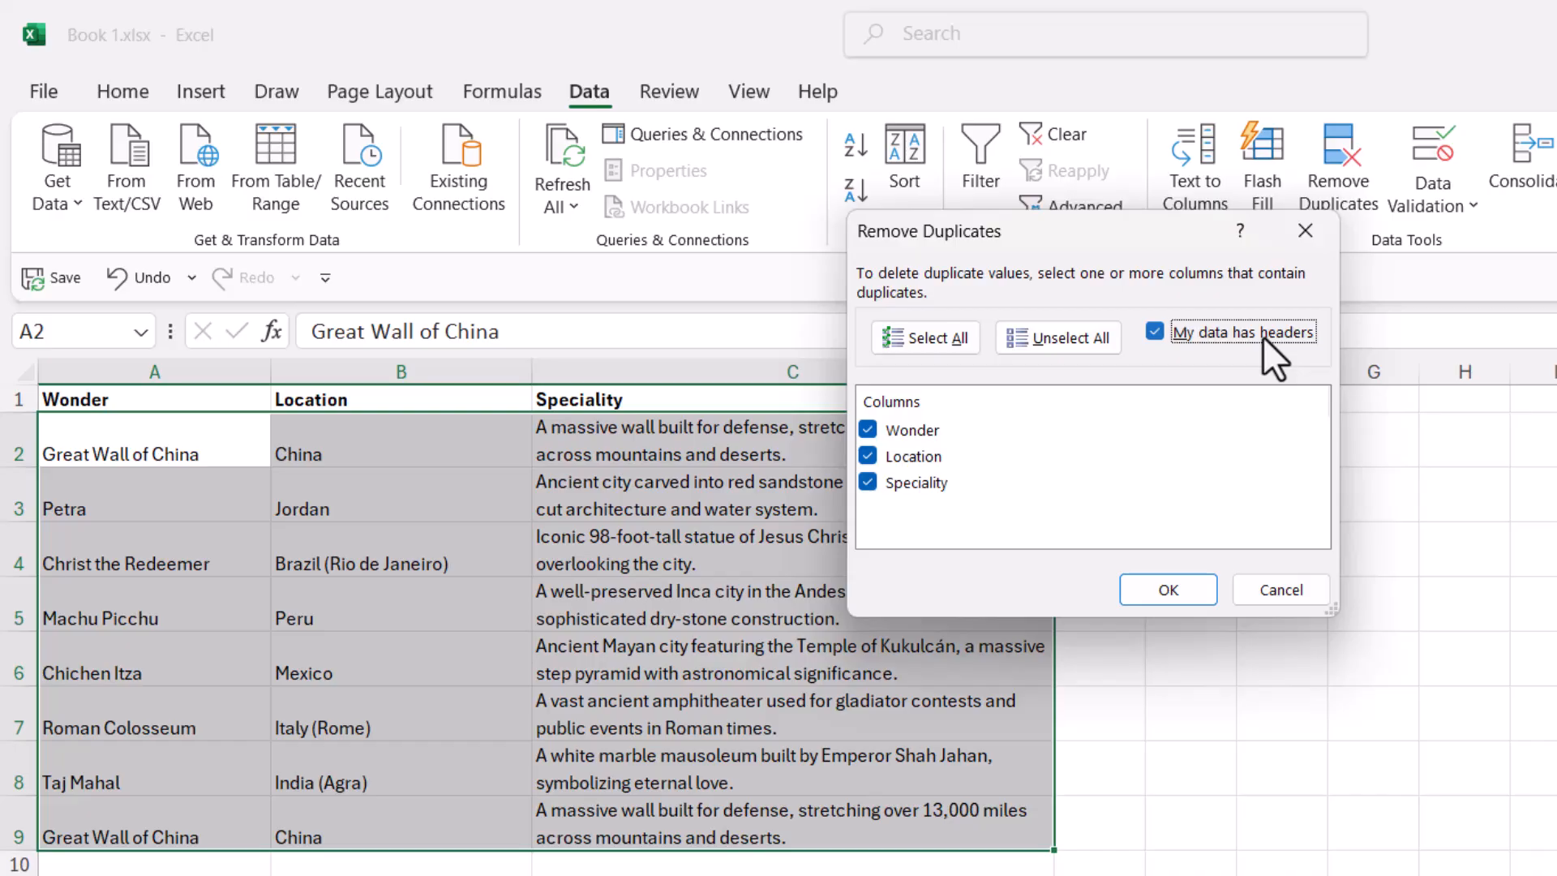
pyautogui.click(914, 330)
pyautogui.click(1040, 336)
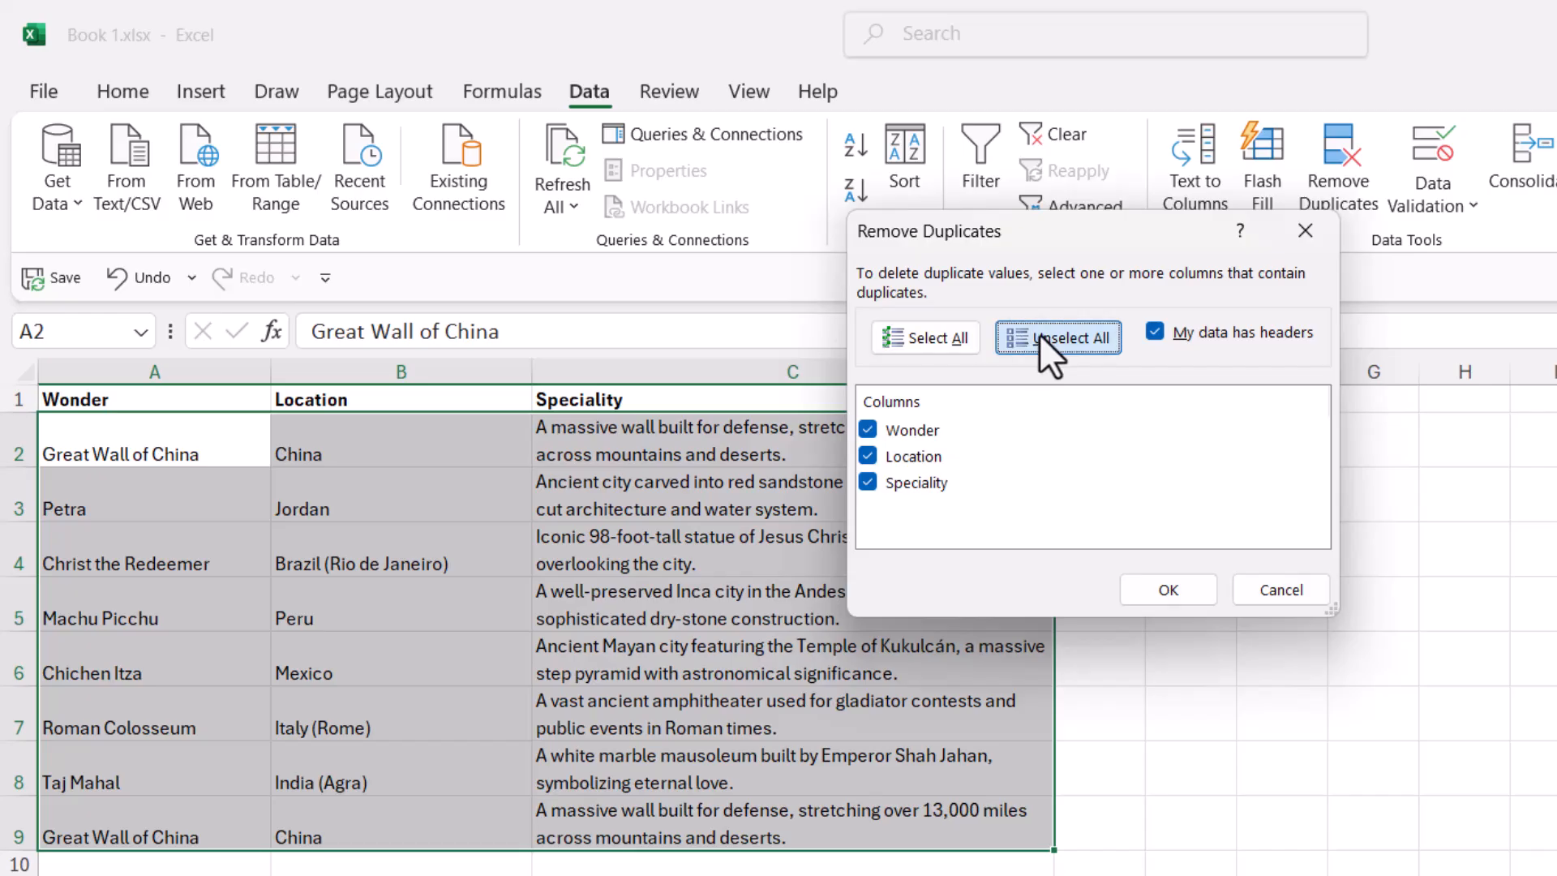
pyautogui.click(937, 344)
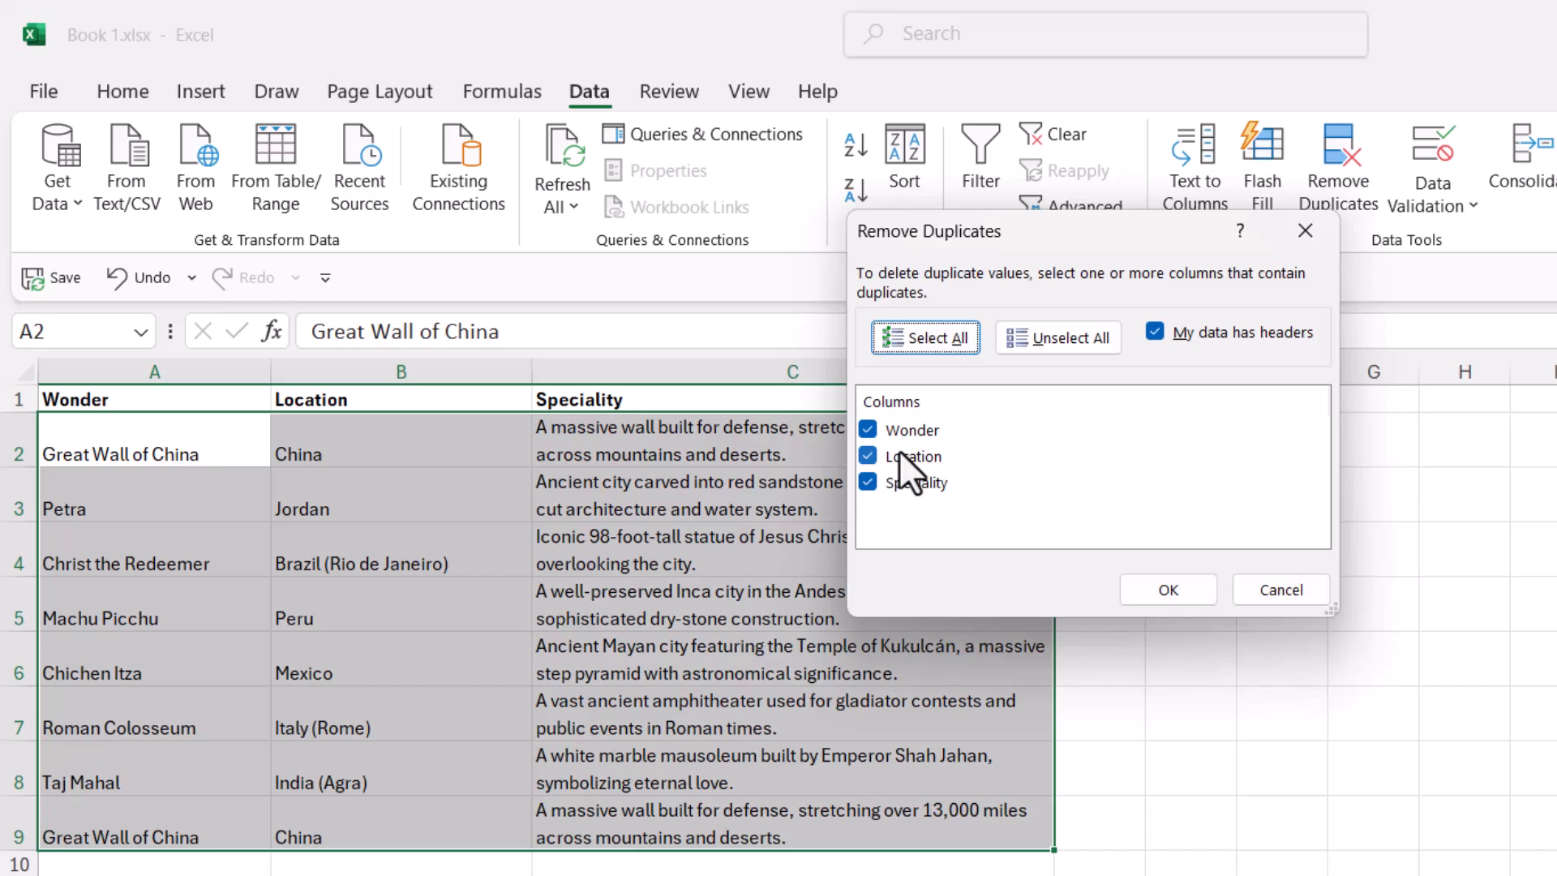
pyautogui.click(1184, 582)
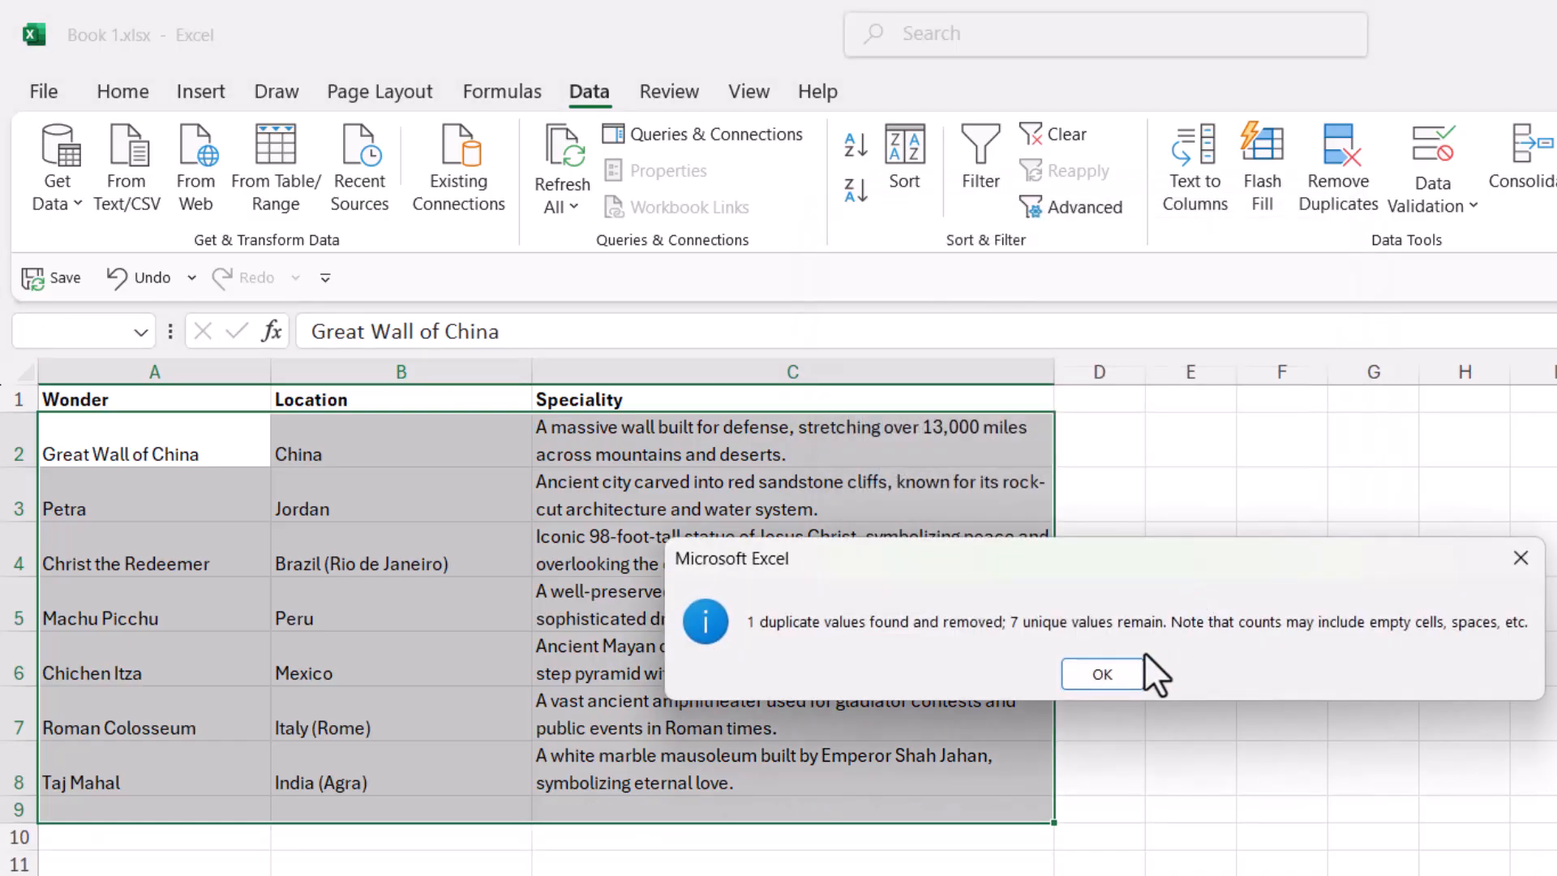
pyautogui.click(1127, 670)
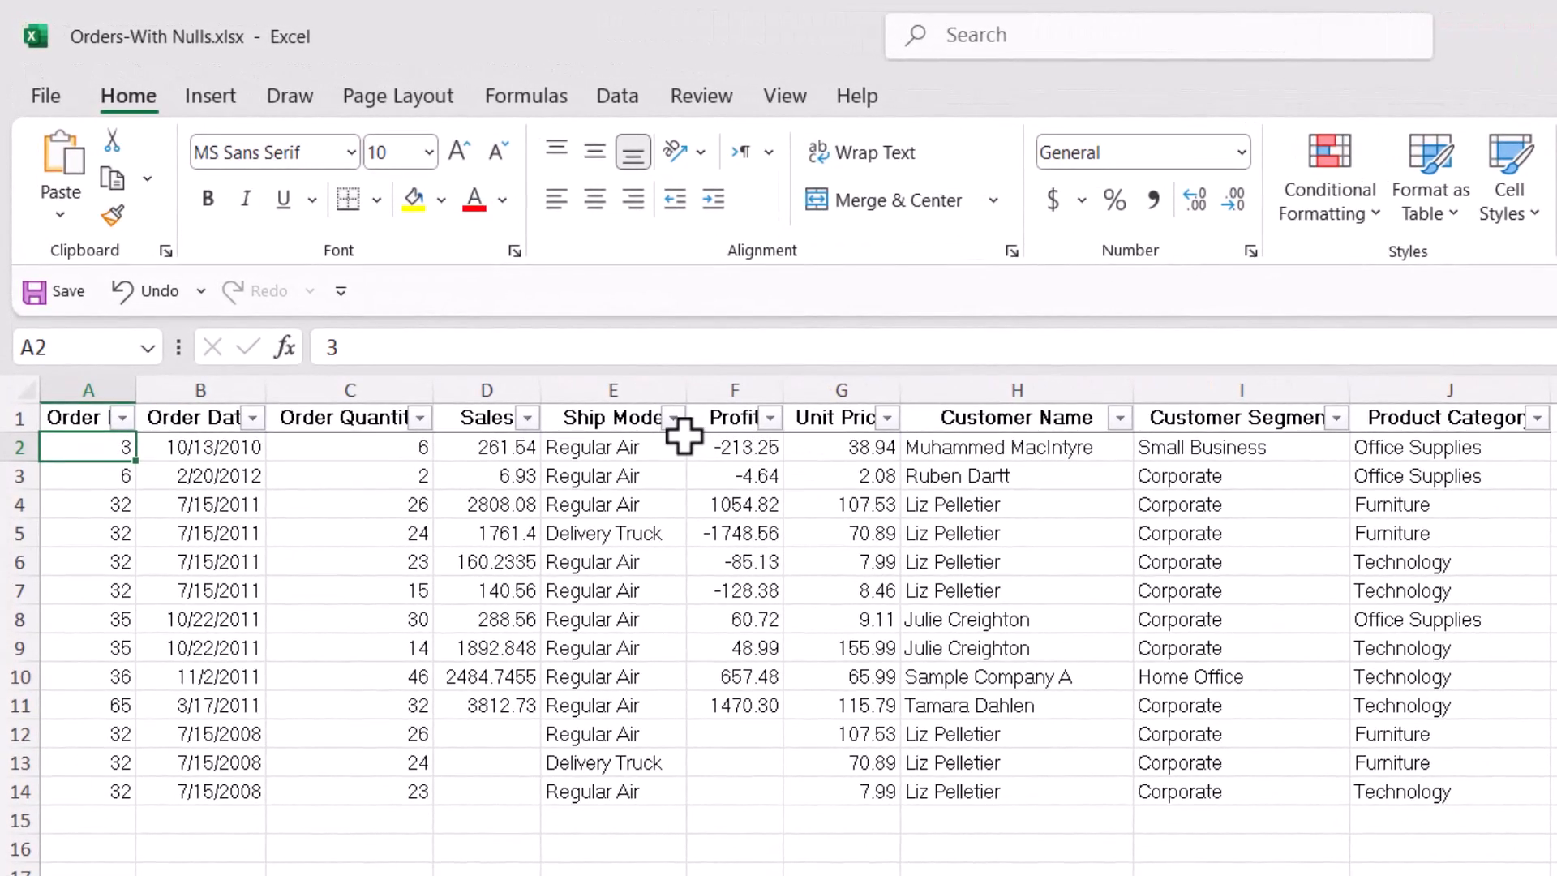
# Switch to Orders-With Nulls.xlsx in Excel and select the Profit column cells F1:F12
pyautogui.moveTo(706, 415); pyautogui.dragTo(797, 712)
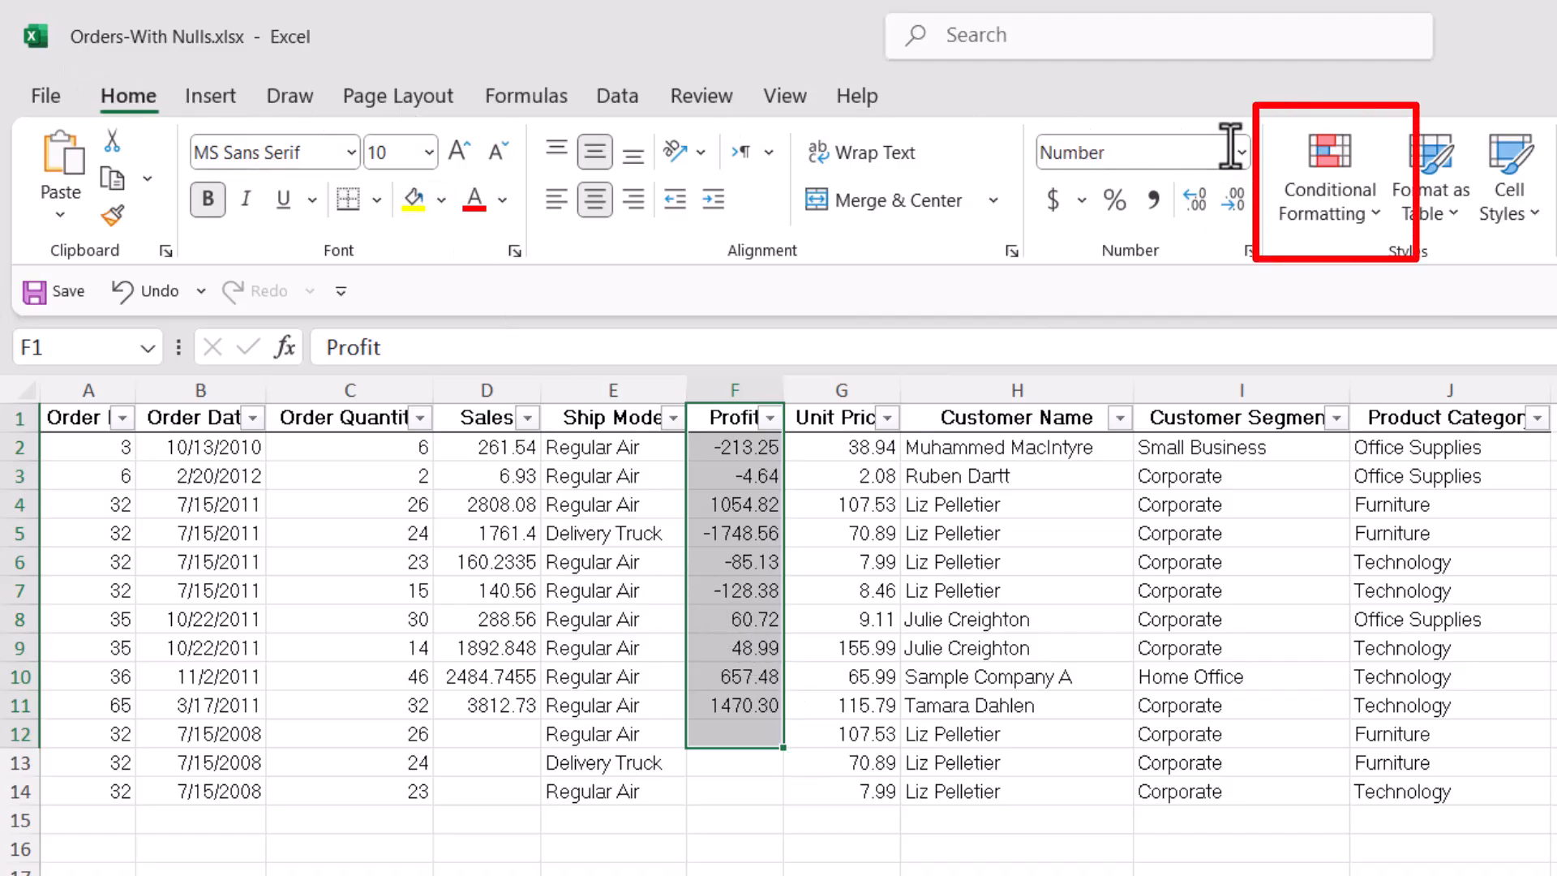
pyautogui.click(1335, 188)
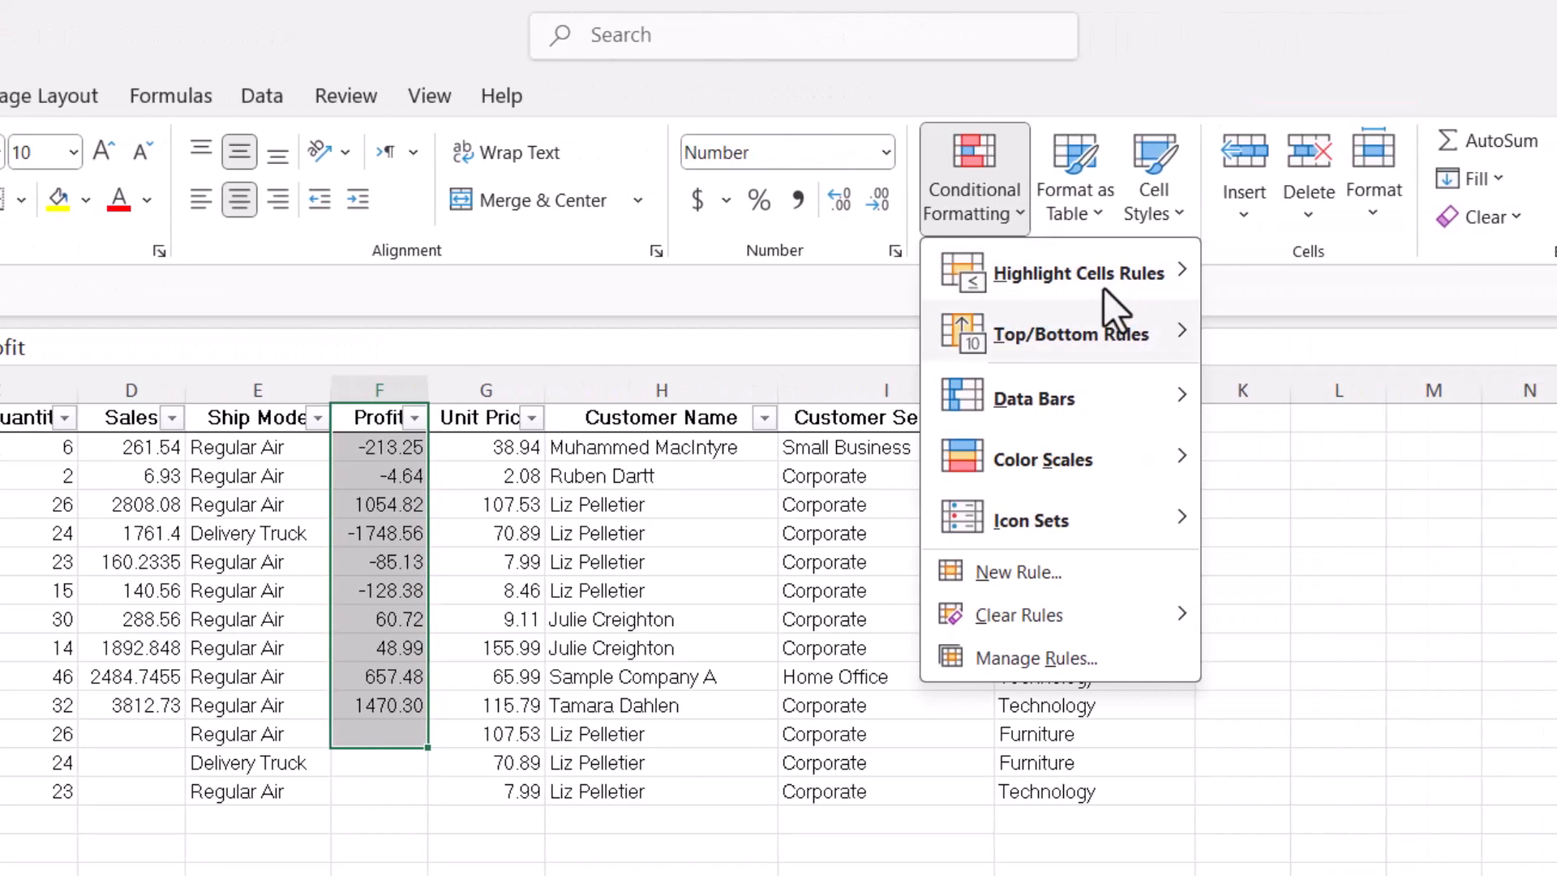
pyautogui.moveTo(1105, 287)
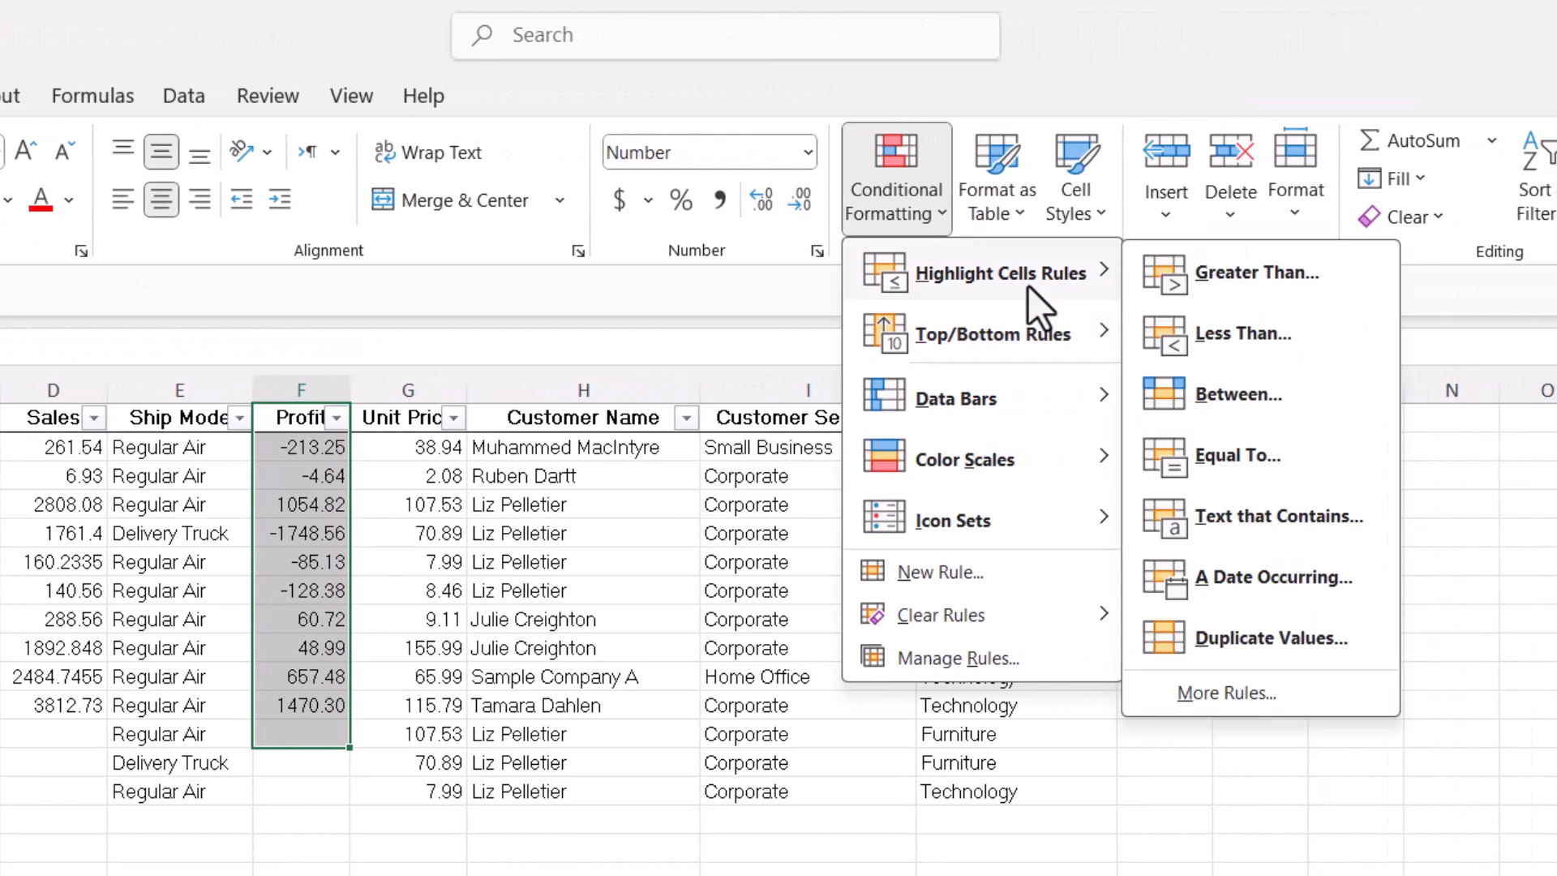
pyautogui.moveTo(1026, 327)
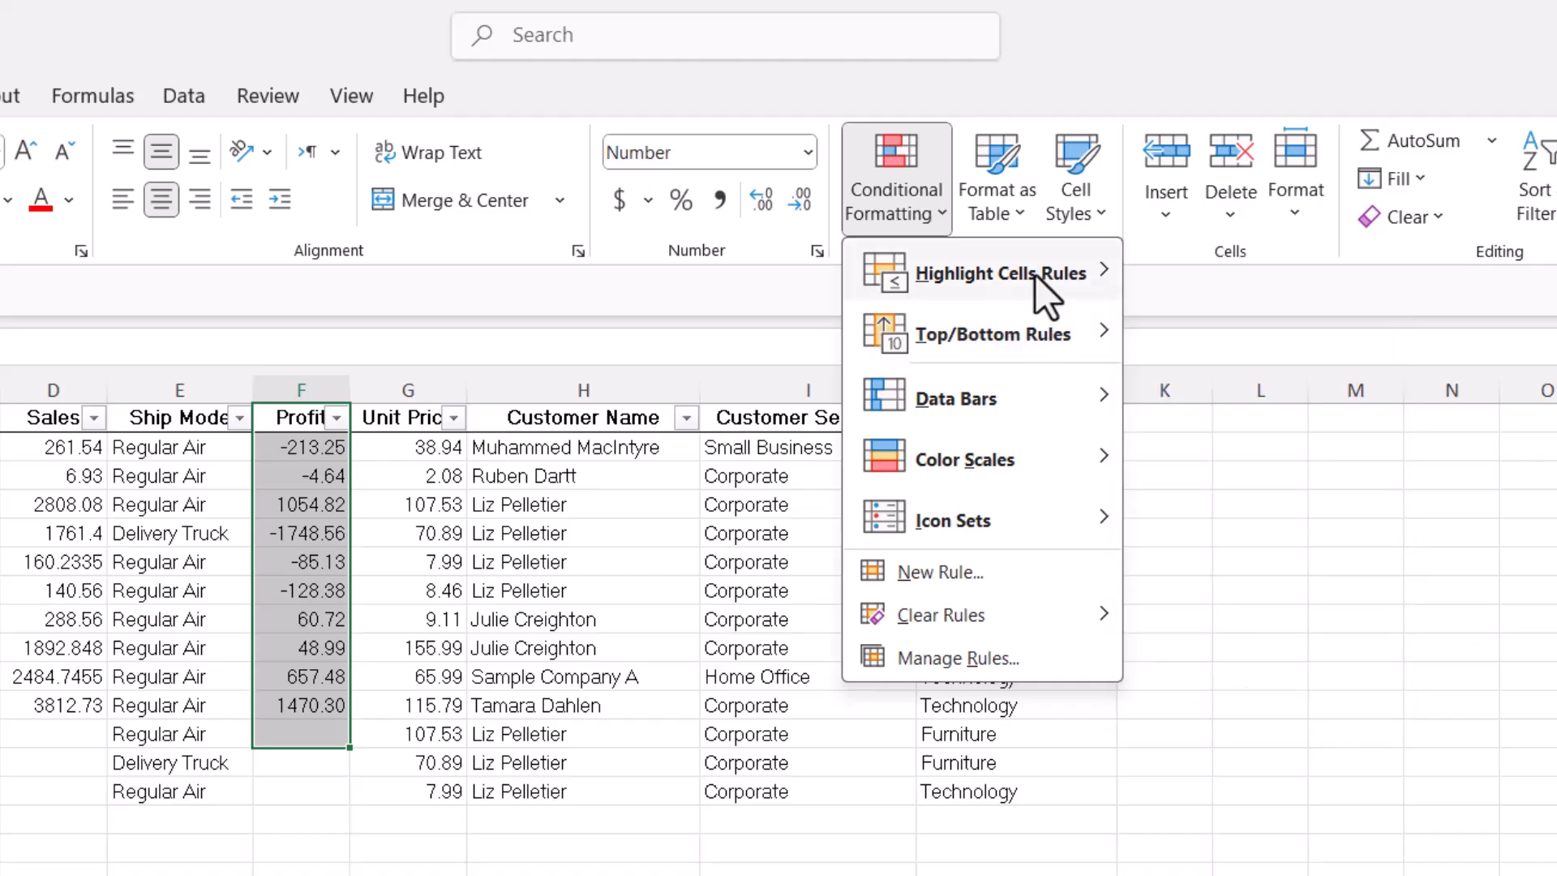
pyautogui.moveTo(1034, 274)
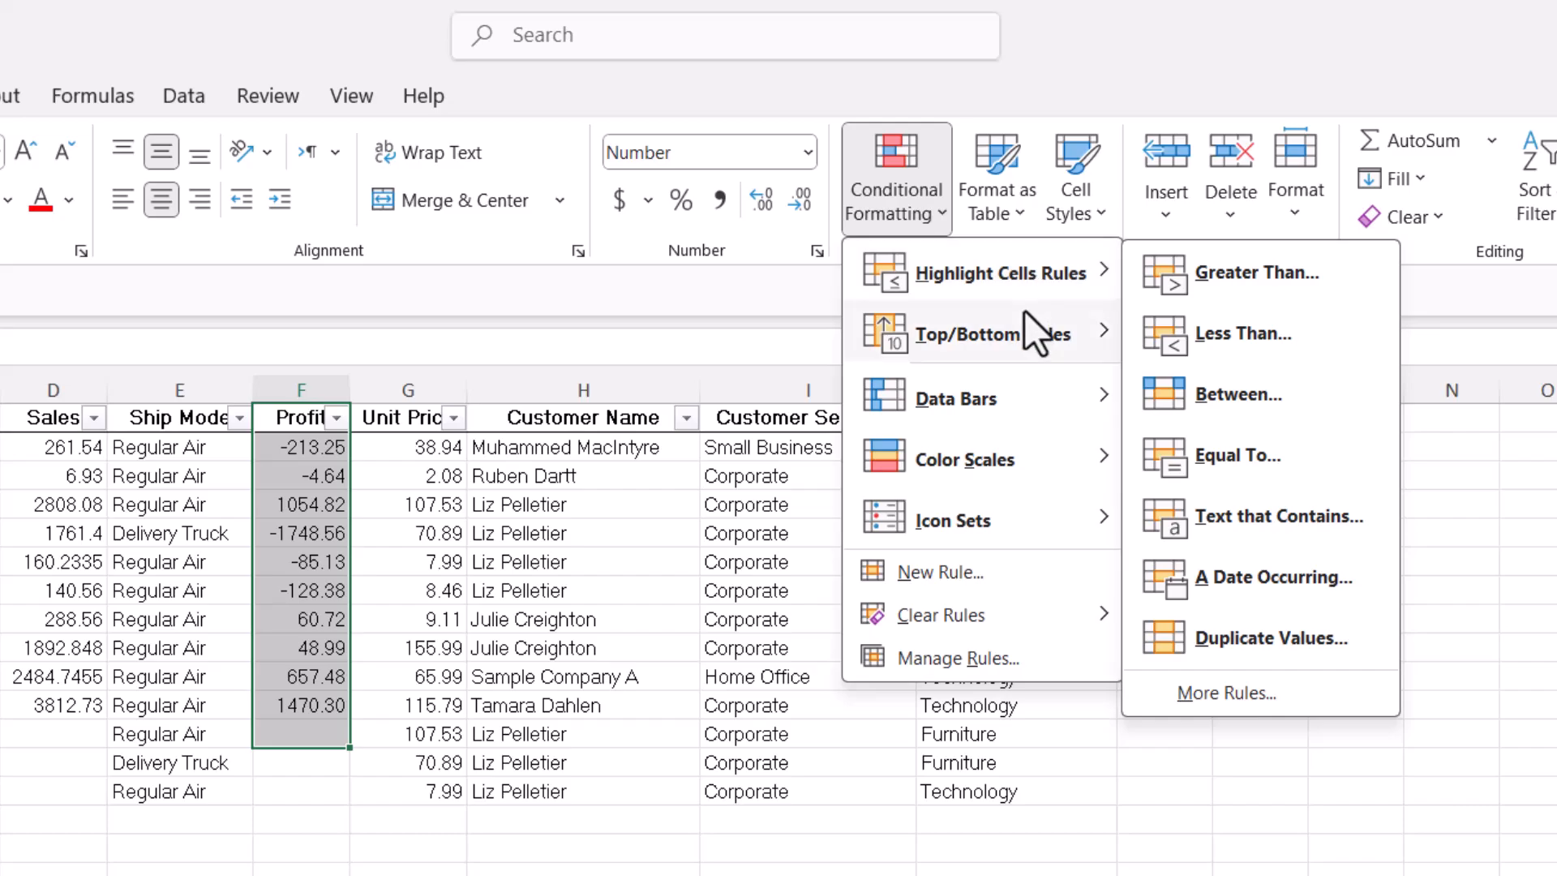
pyautogui.moveTo(963, 588)
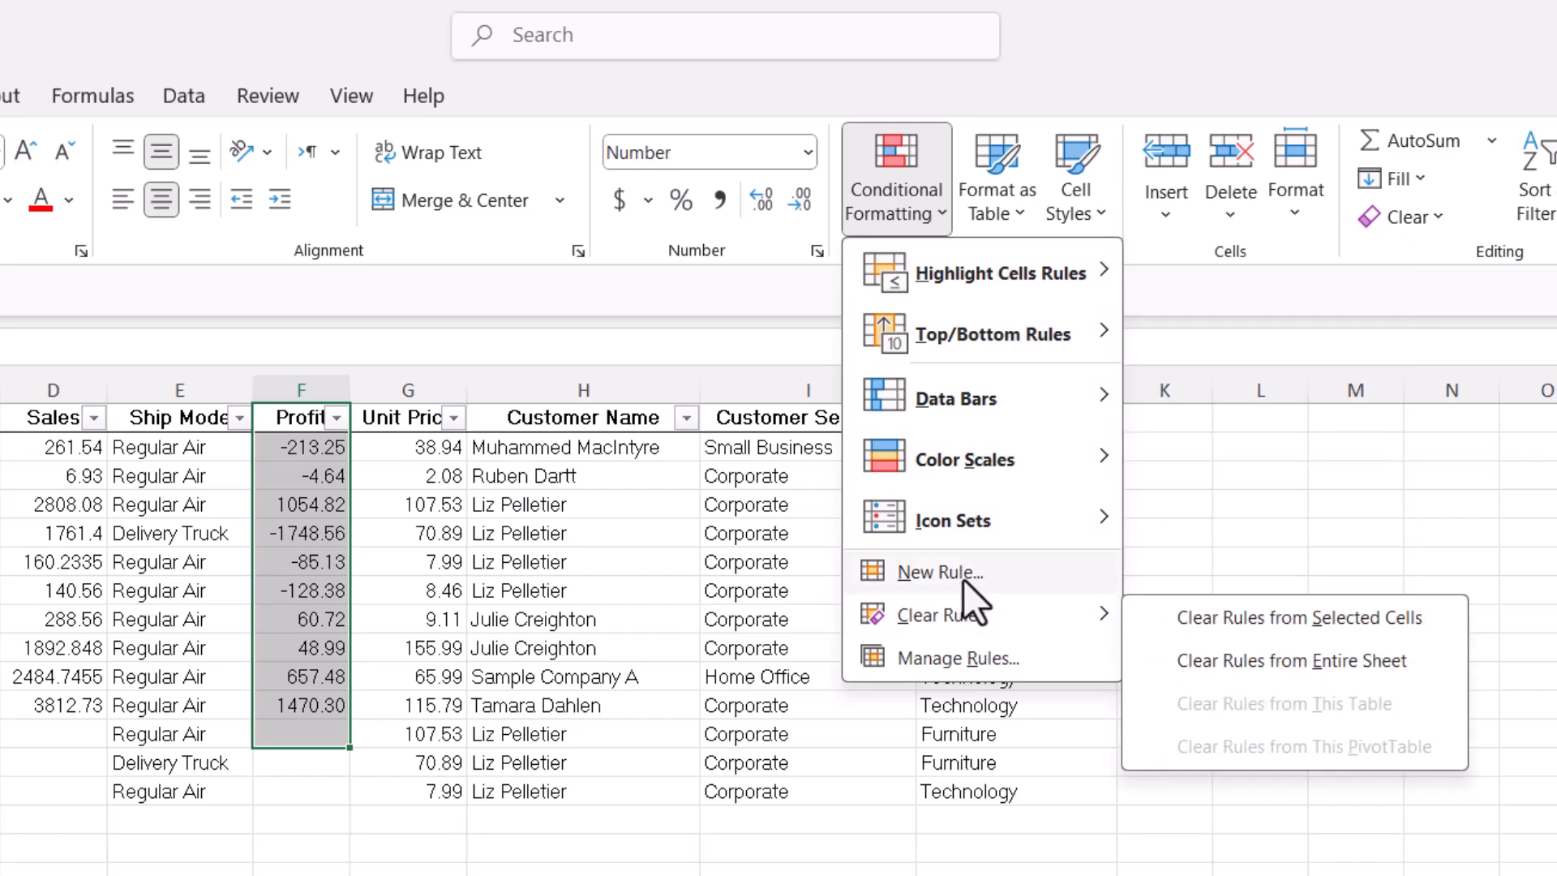
pyautogui.click(967, 572)
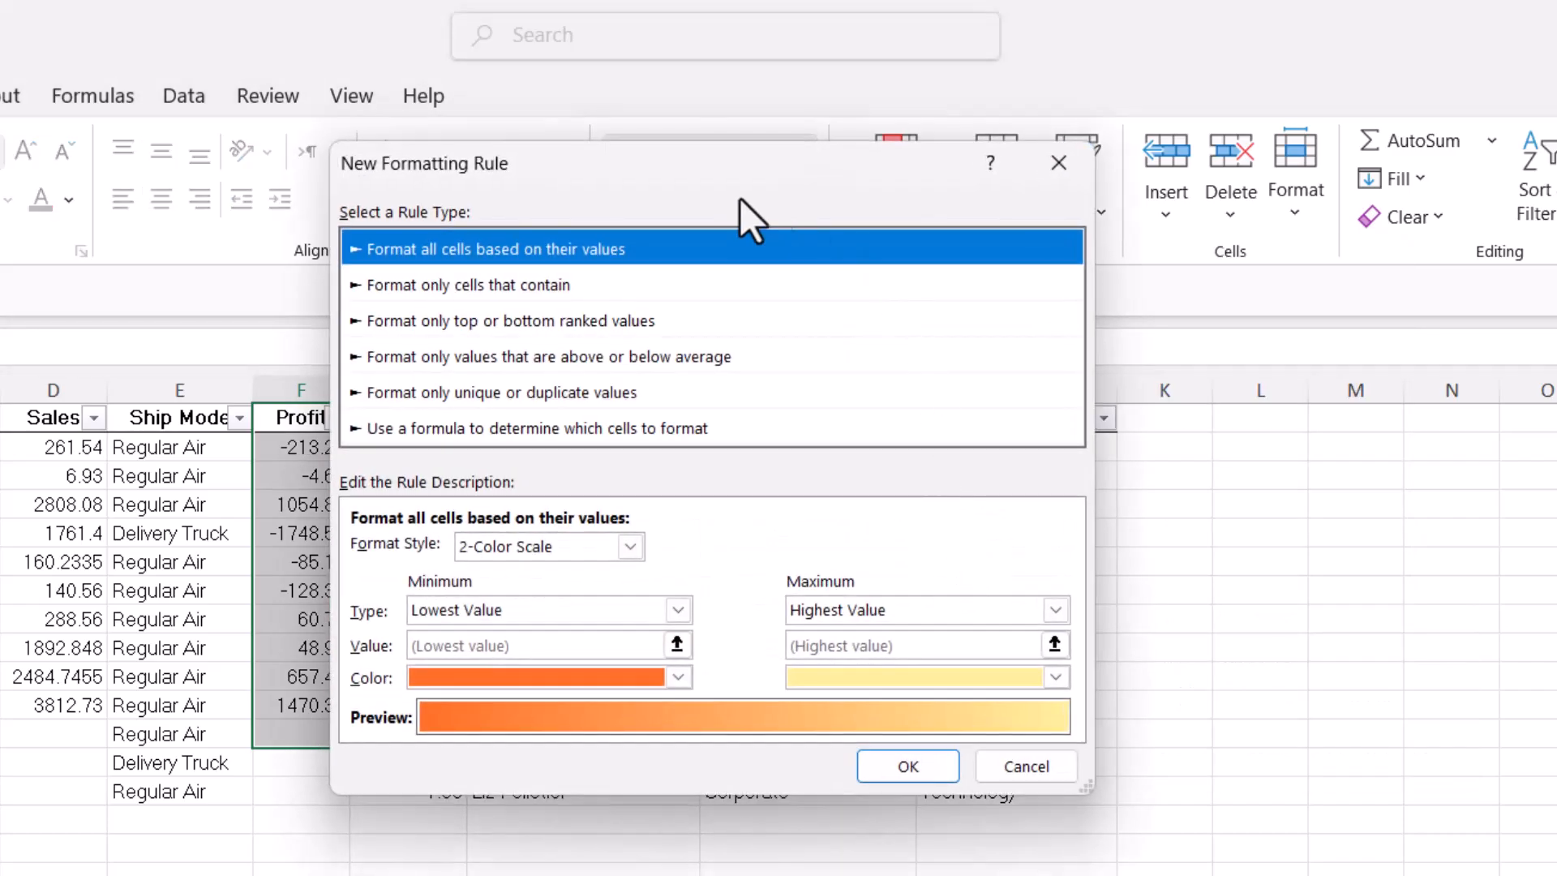
pyautogui.click(1055, 161)
# Apply a Greater Than highlight rule of -139.13 with Green Fill with Dark Green Text to the Profit cells, then clear the selection
pyautogui.click(926, 193)
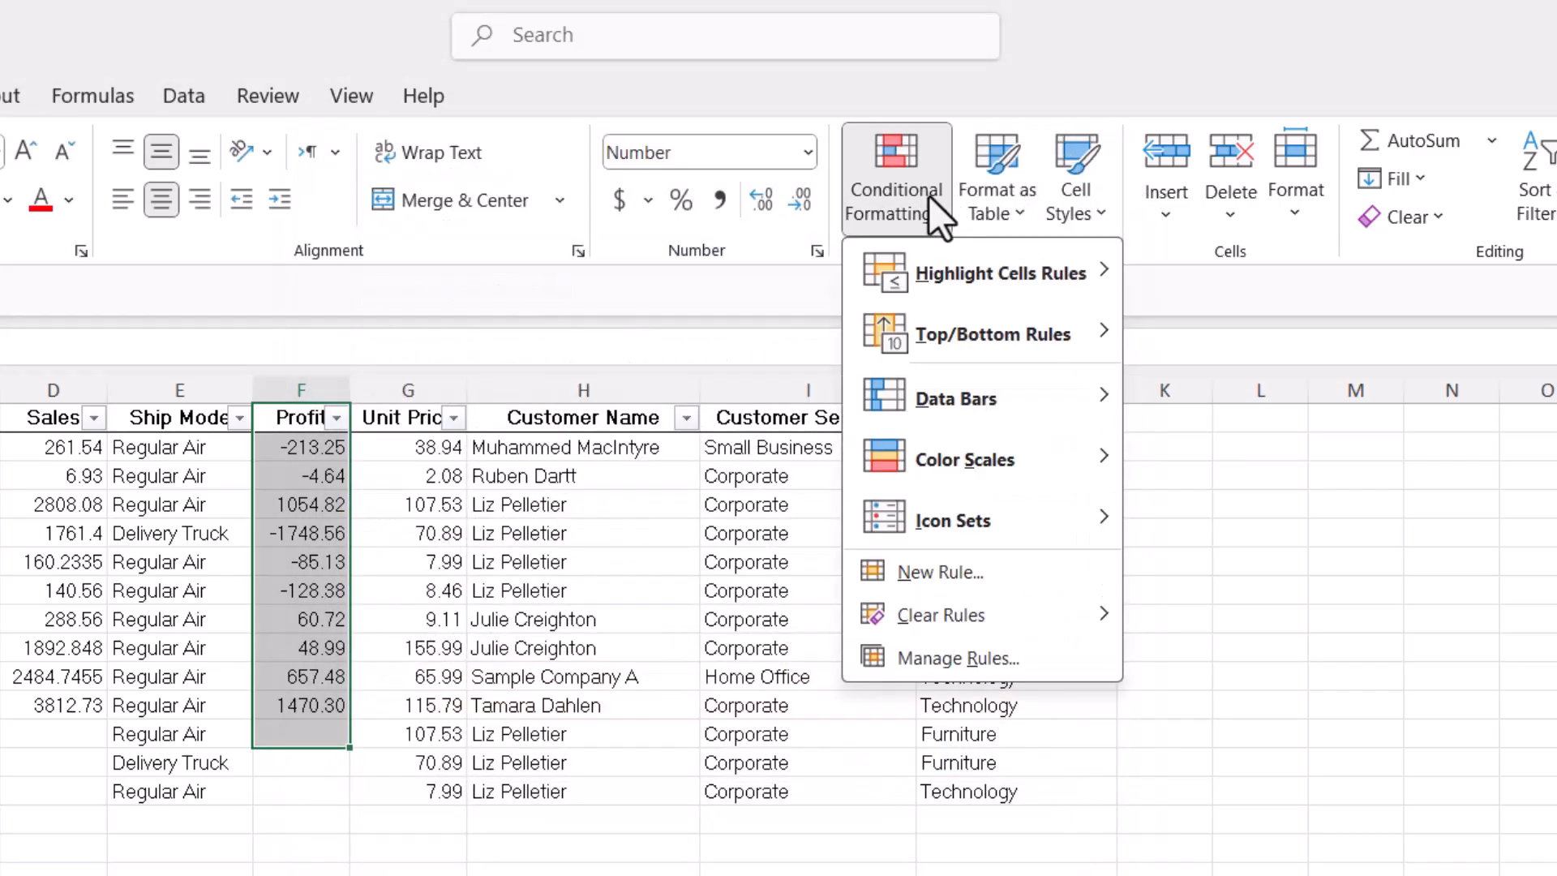
pyautogui.moveTo(999, 271)
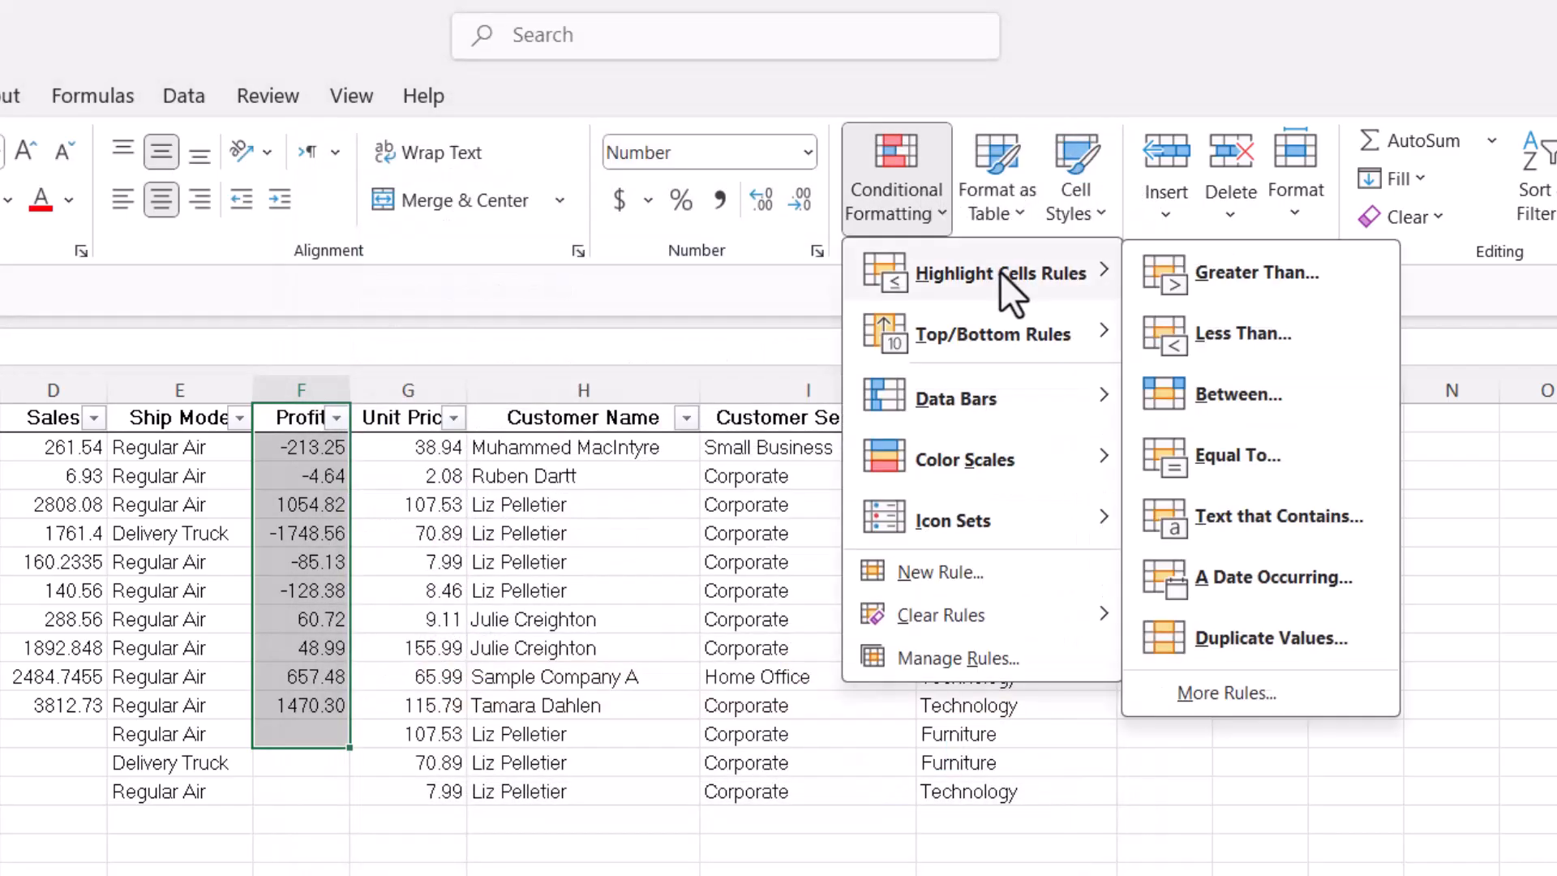
pyautogui.click(1243, 281)
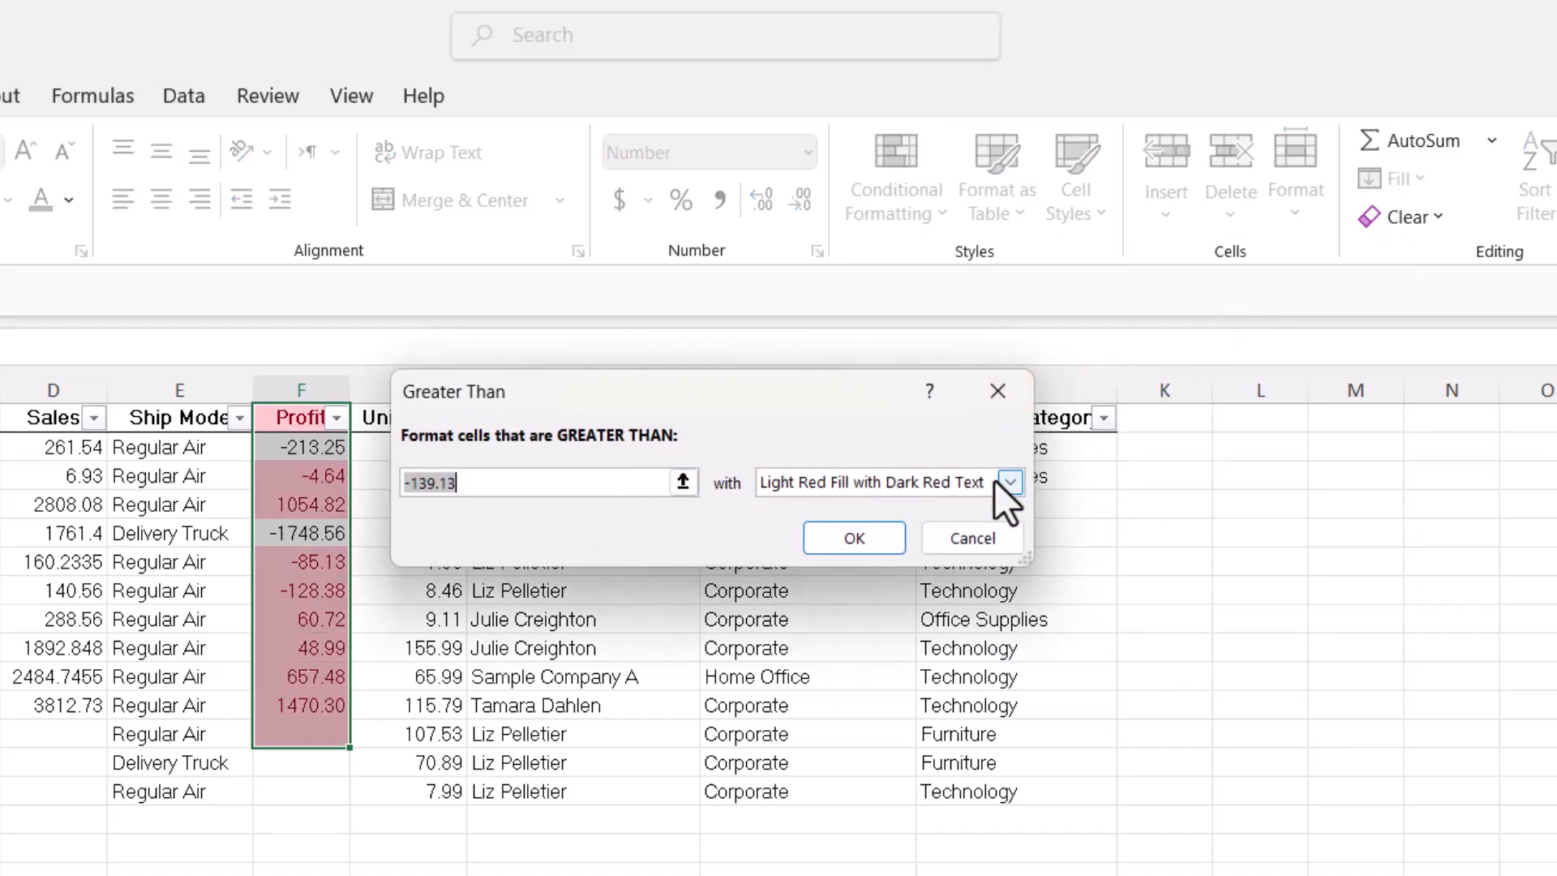
pyautogui.click(1008, 482)
pyautogui.click(849, 549)
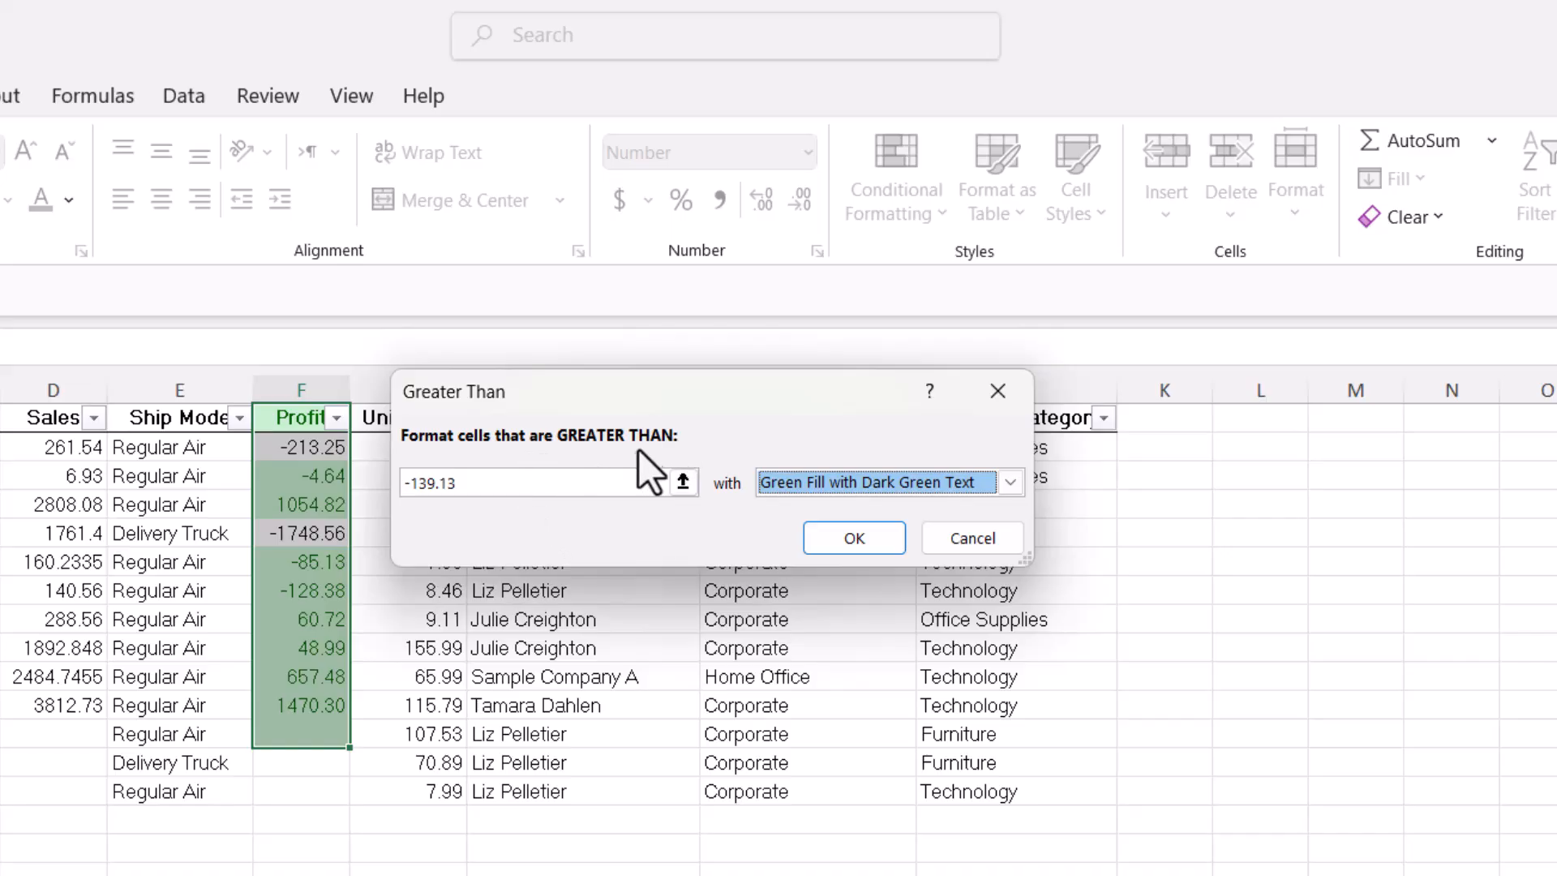
pyautogui.click(871, 542)
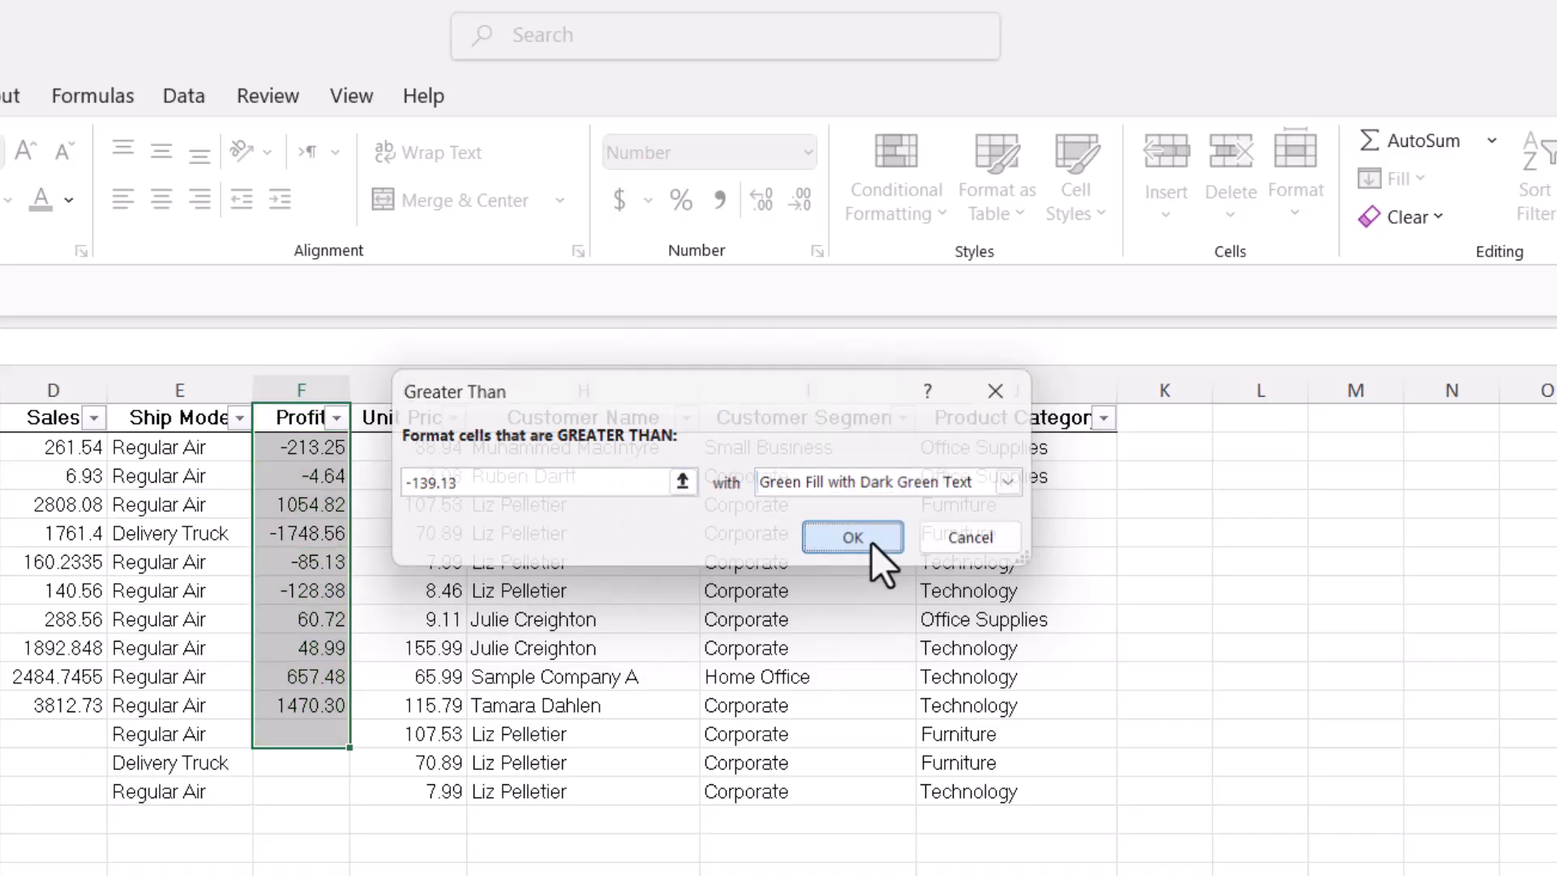
pyautogui.click(301, 791)
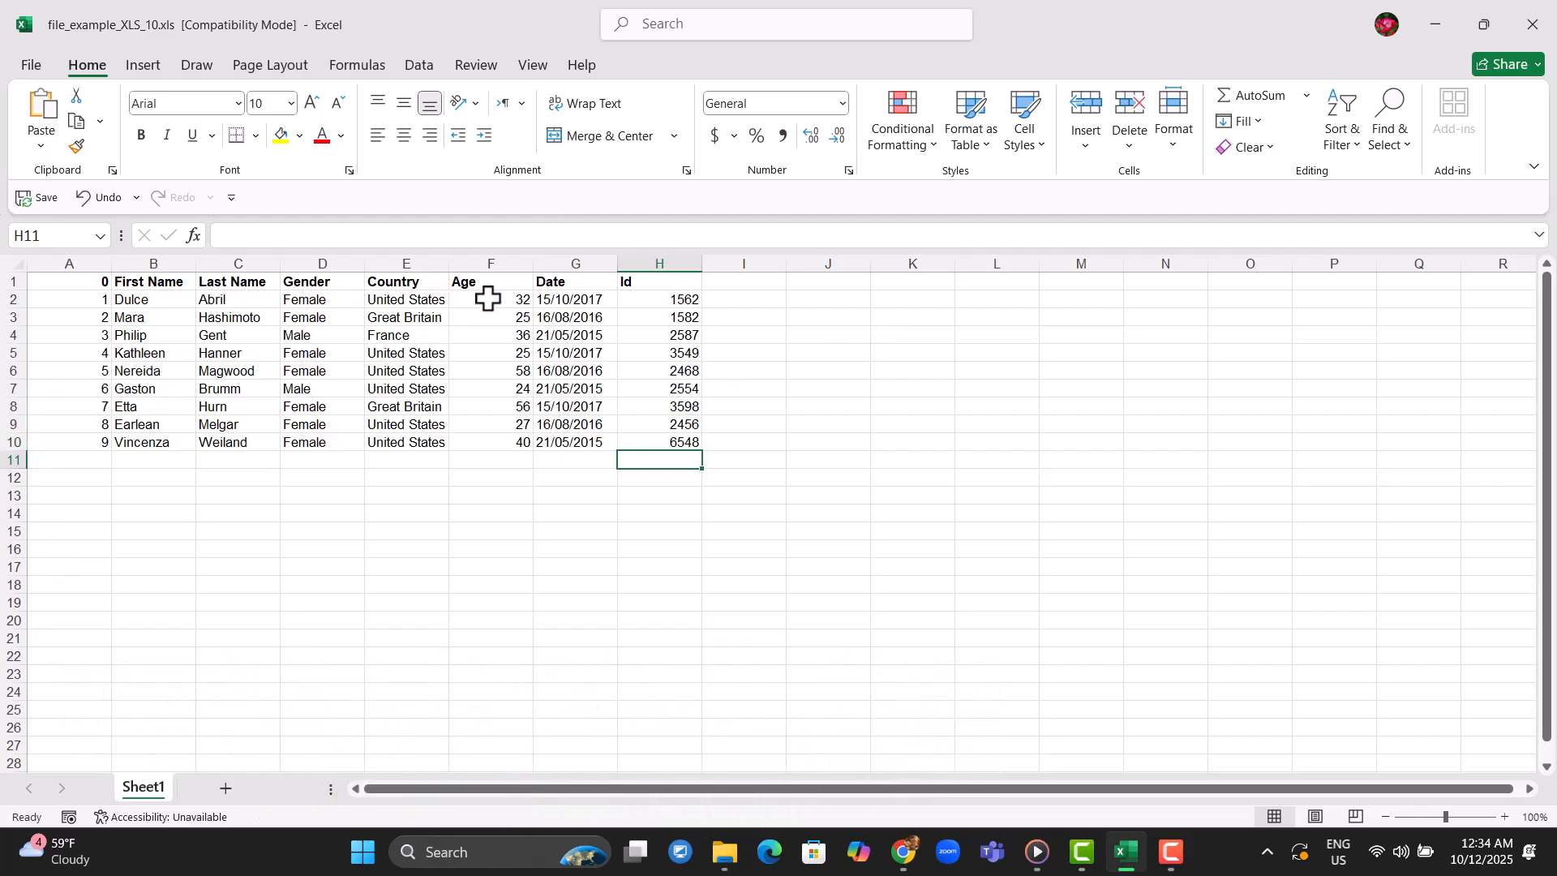
pyautogui.click(519, 298)
pyautogui.click(675, 300)
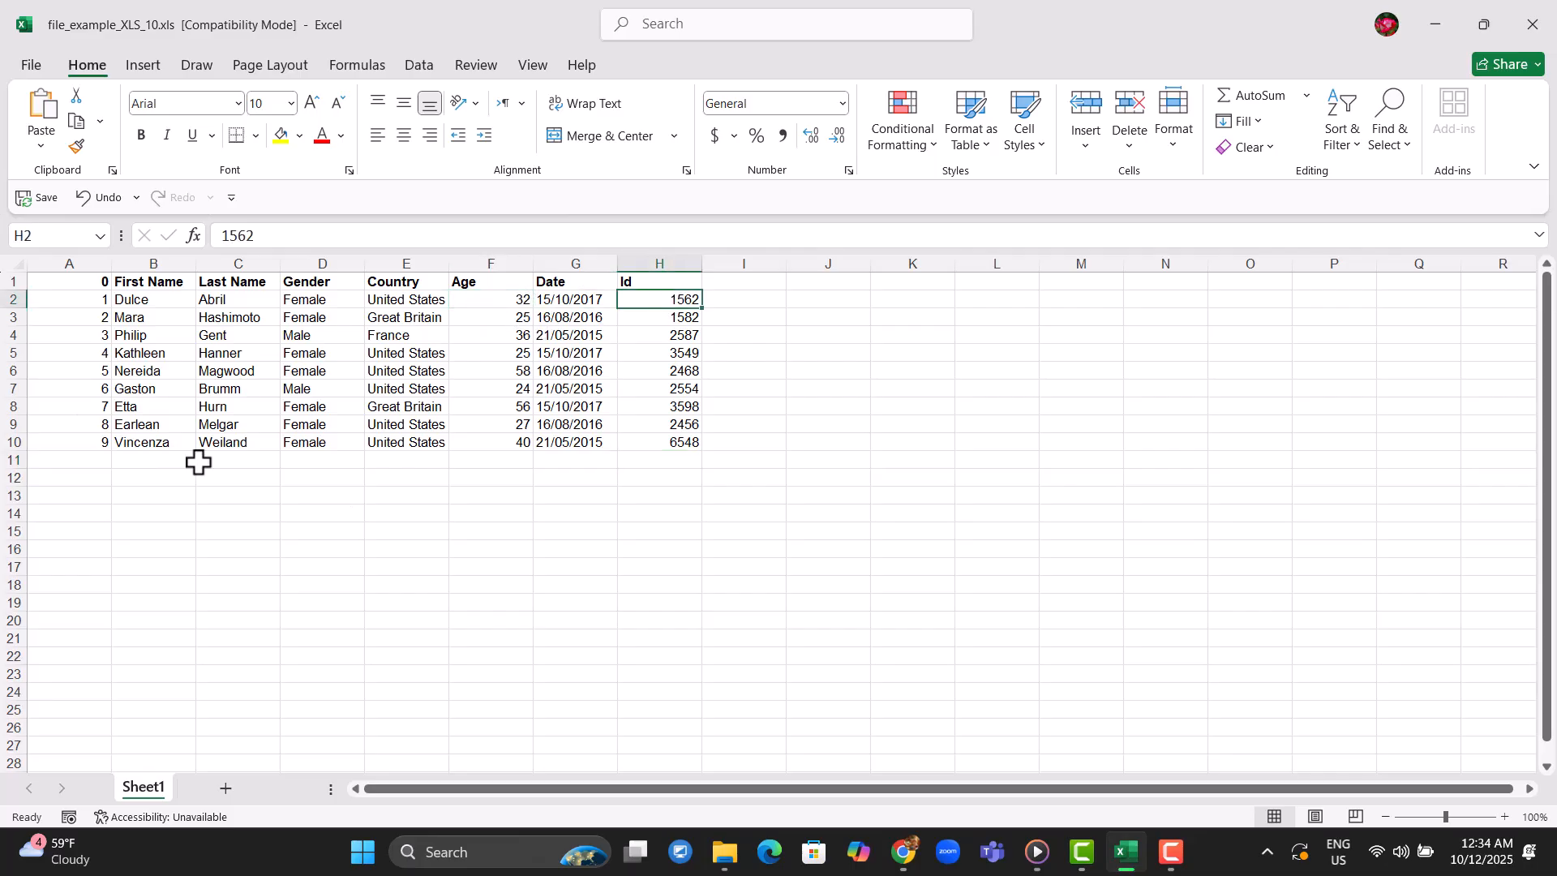
pyautogui.click(146, 301)
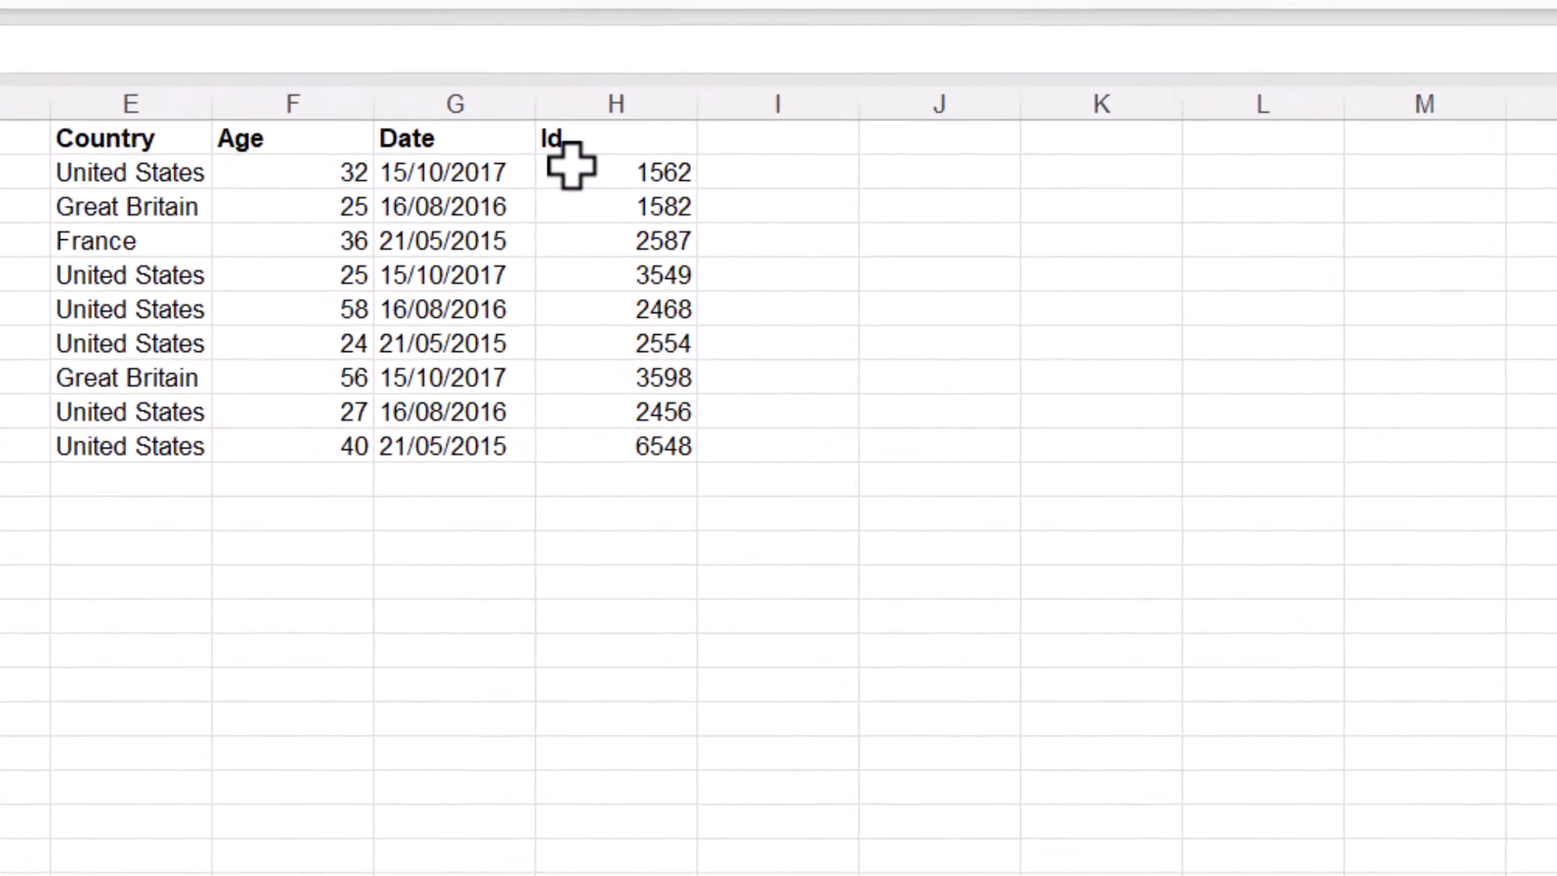
# Total the Id column values H2:H10 in cell H11 with AutoSum
pyautogui.moveTo(570, 166); pyautogui.dragTo(616, 441)
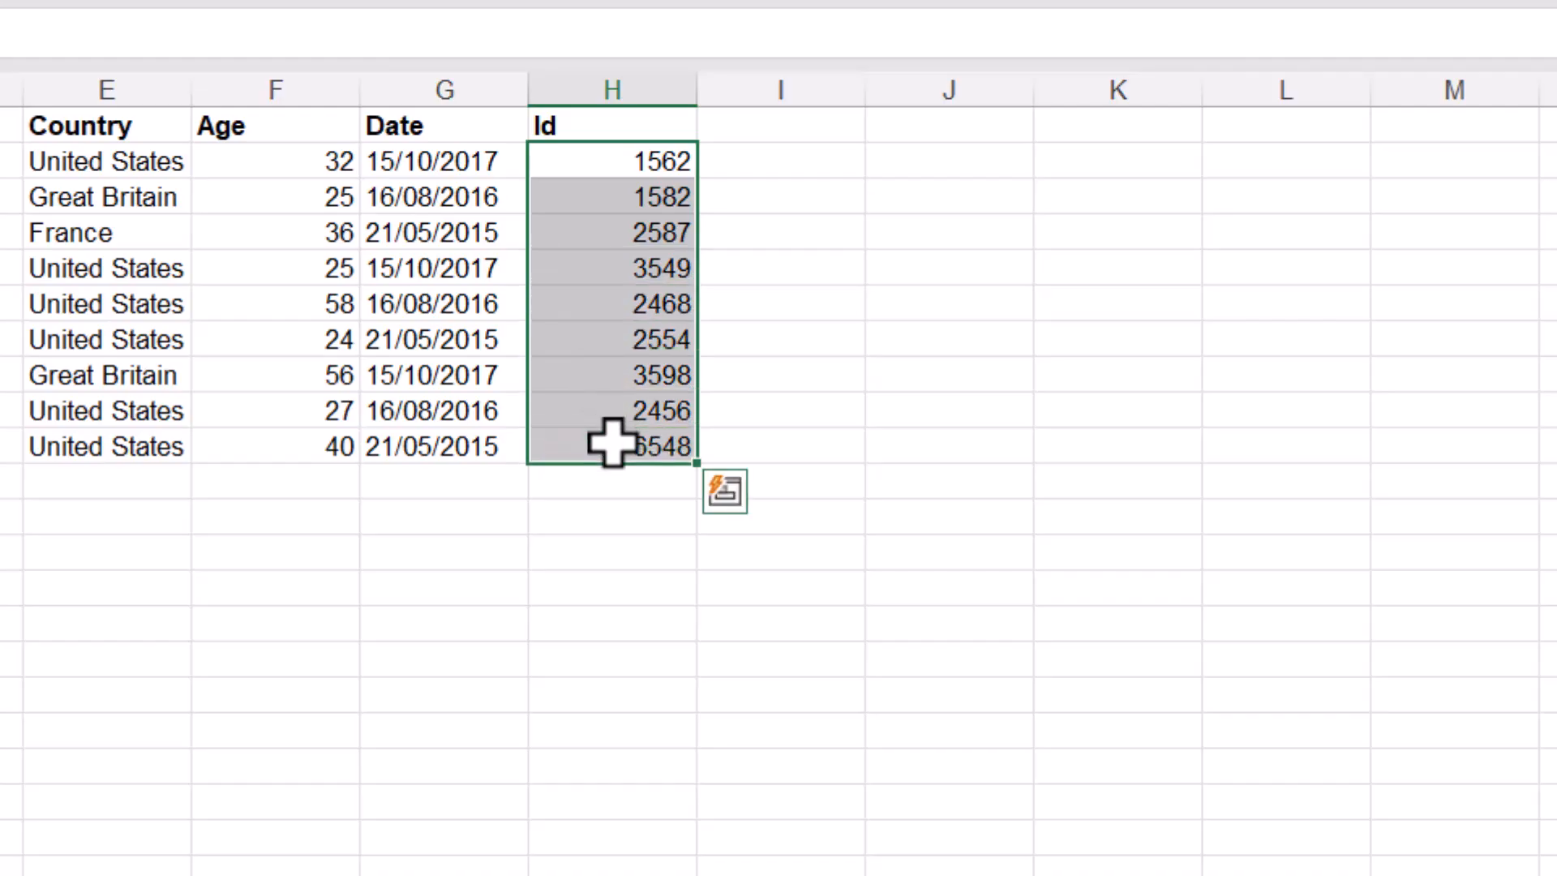
pyautogui.click(618, 492)
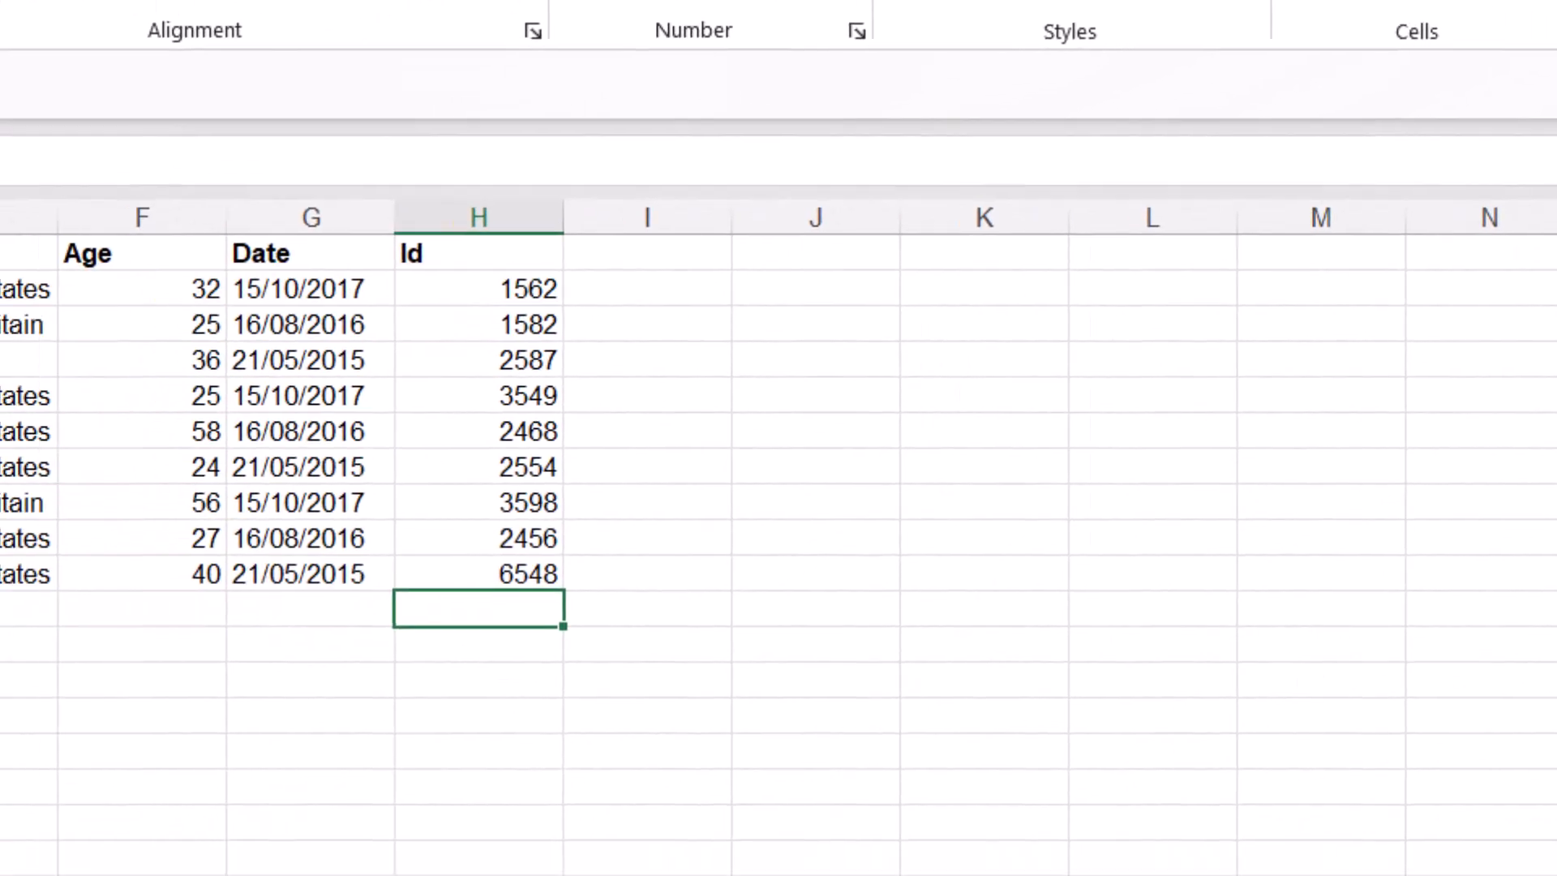
pyautogui.click(953, 194)
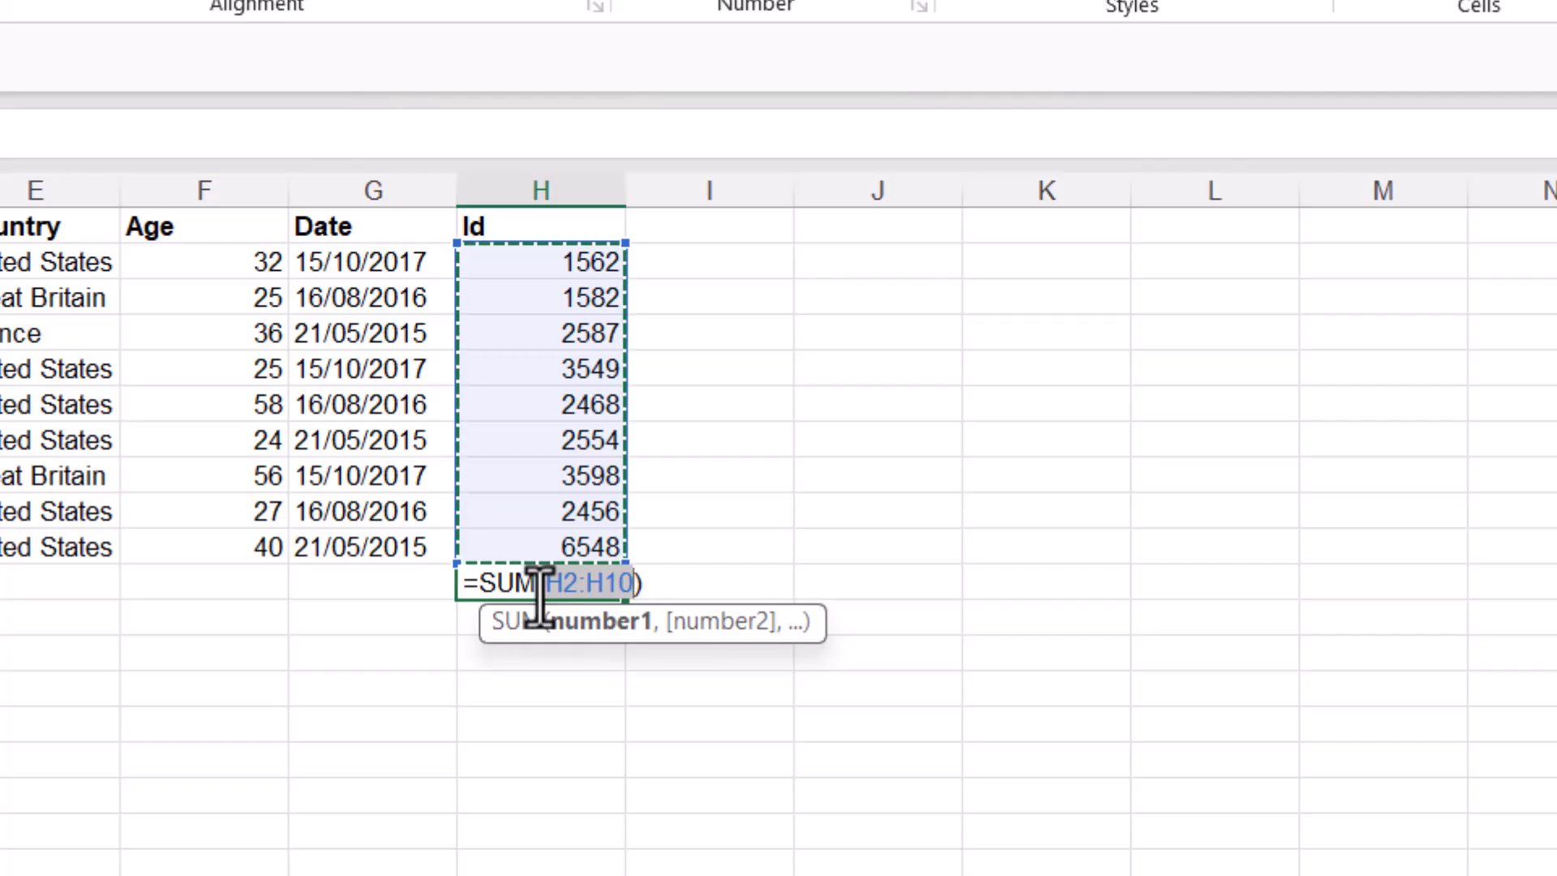
pyautogui.press('Return')
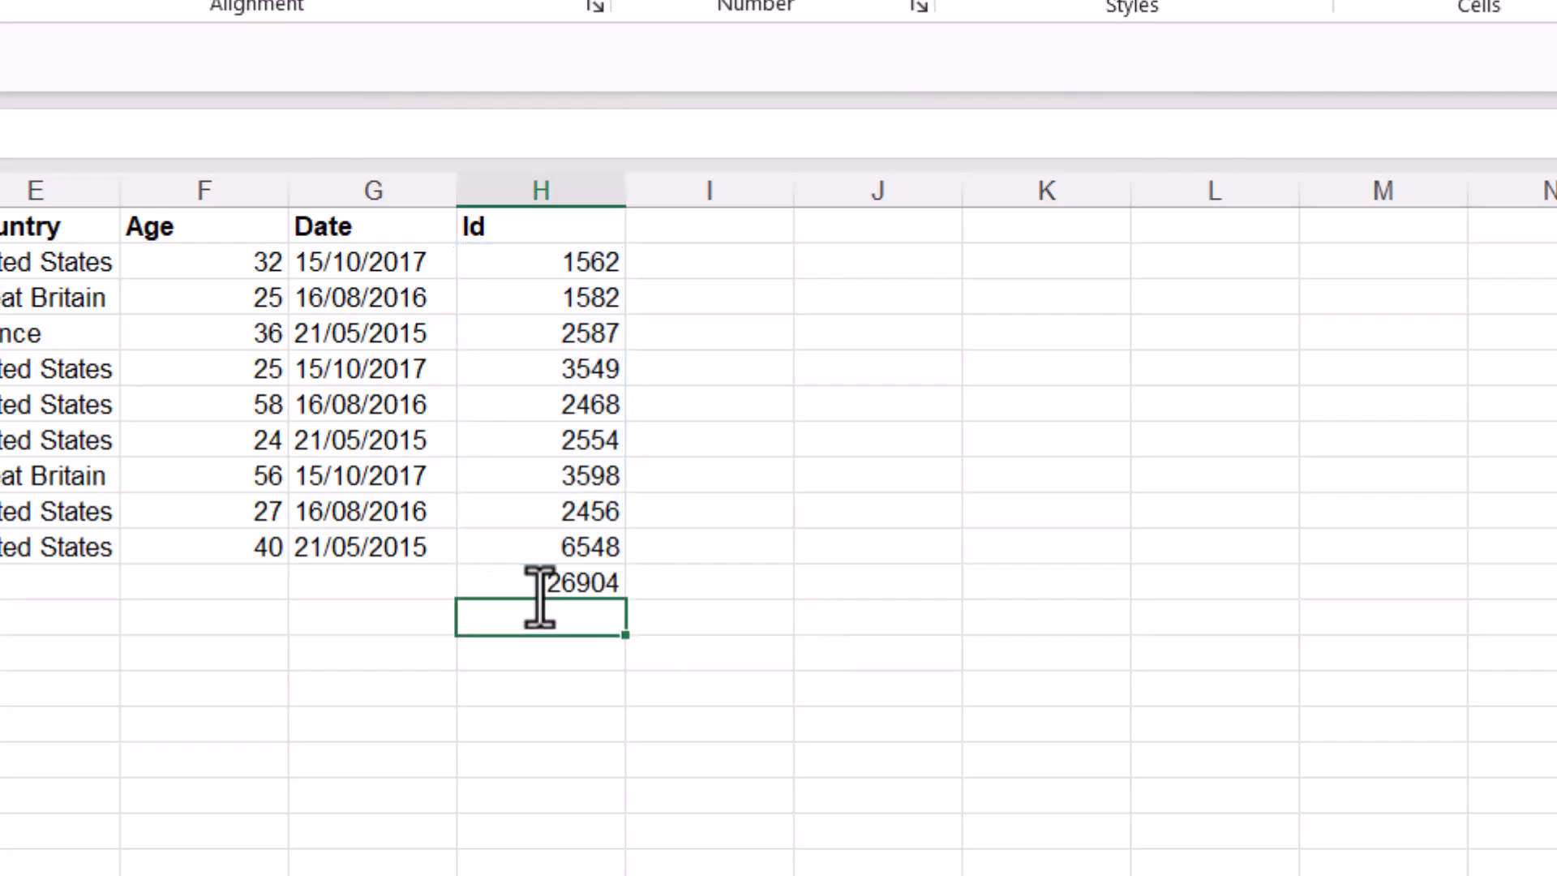
pyautogui.click(549, 577)
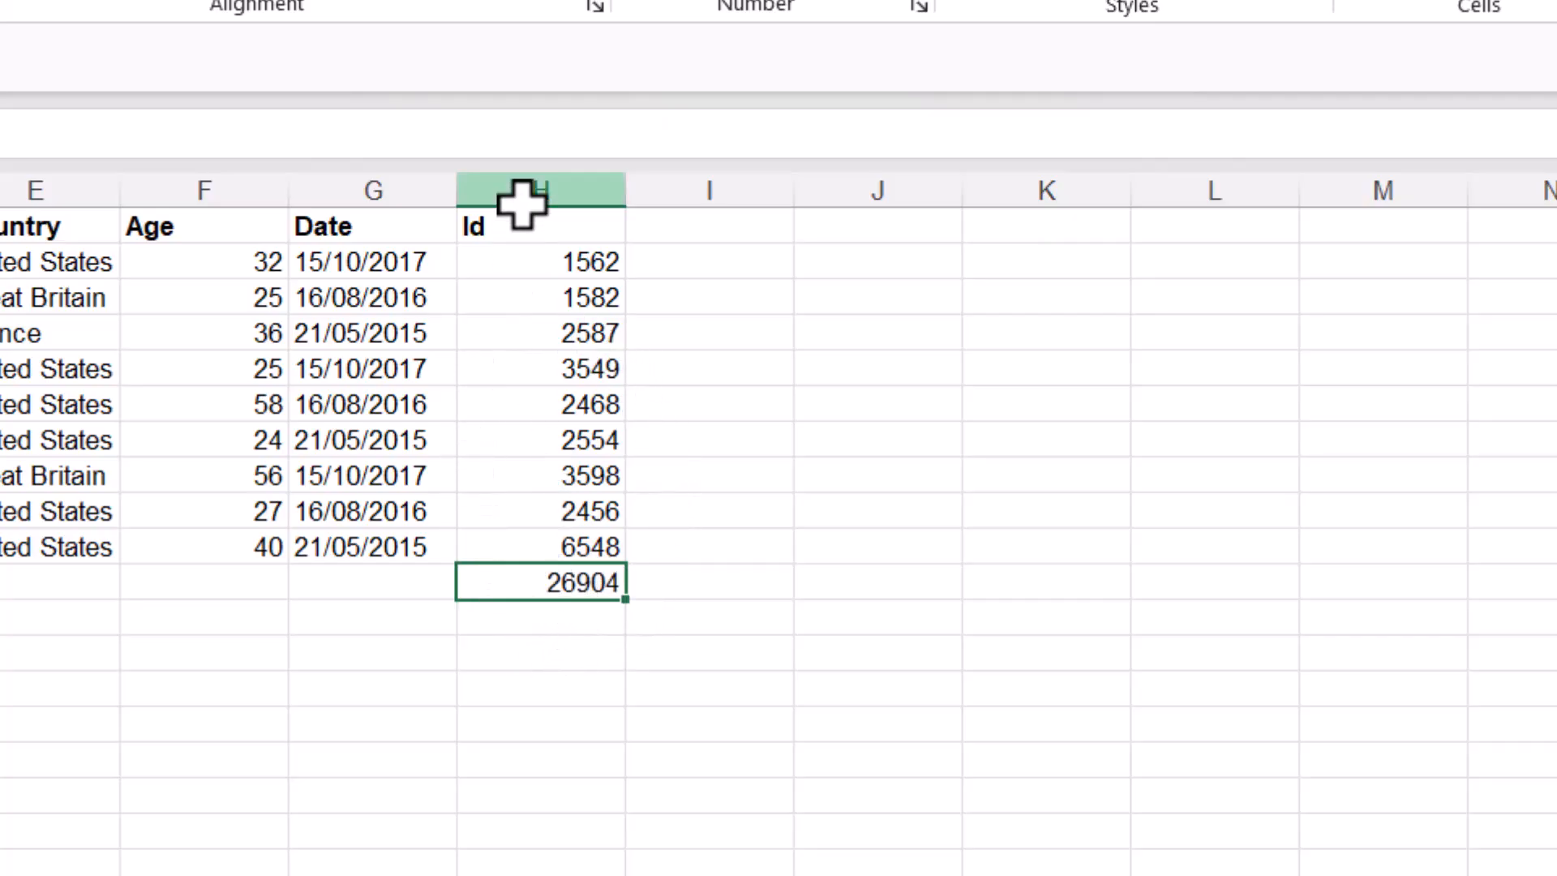
pyautogui.moveTo(521, 261); pyautogui.dragTo(570, 543)
pyautogui.press('Return')
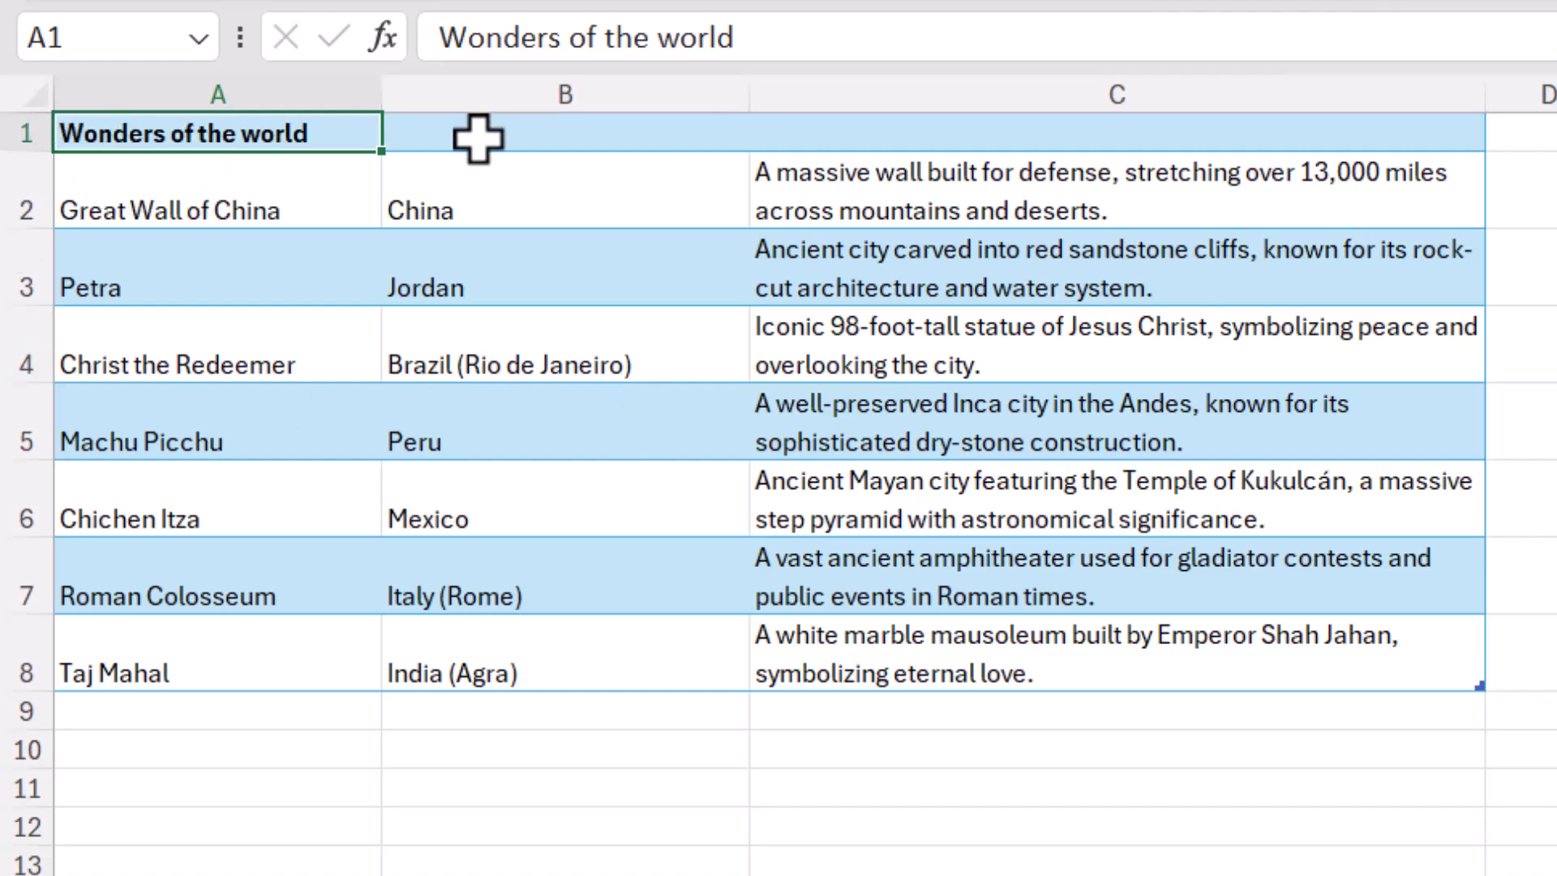
# Select the whole Wonders of the world table, A1:C8, and open the Format Cells settings for it
pyautogui.click(478, 138)
pyautogui.click(61, 126)
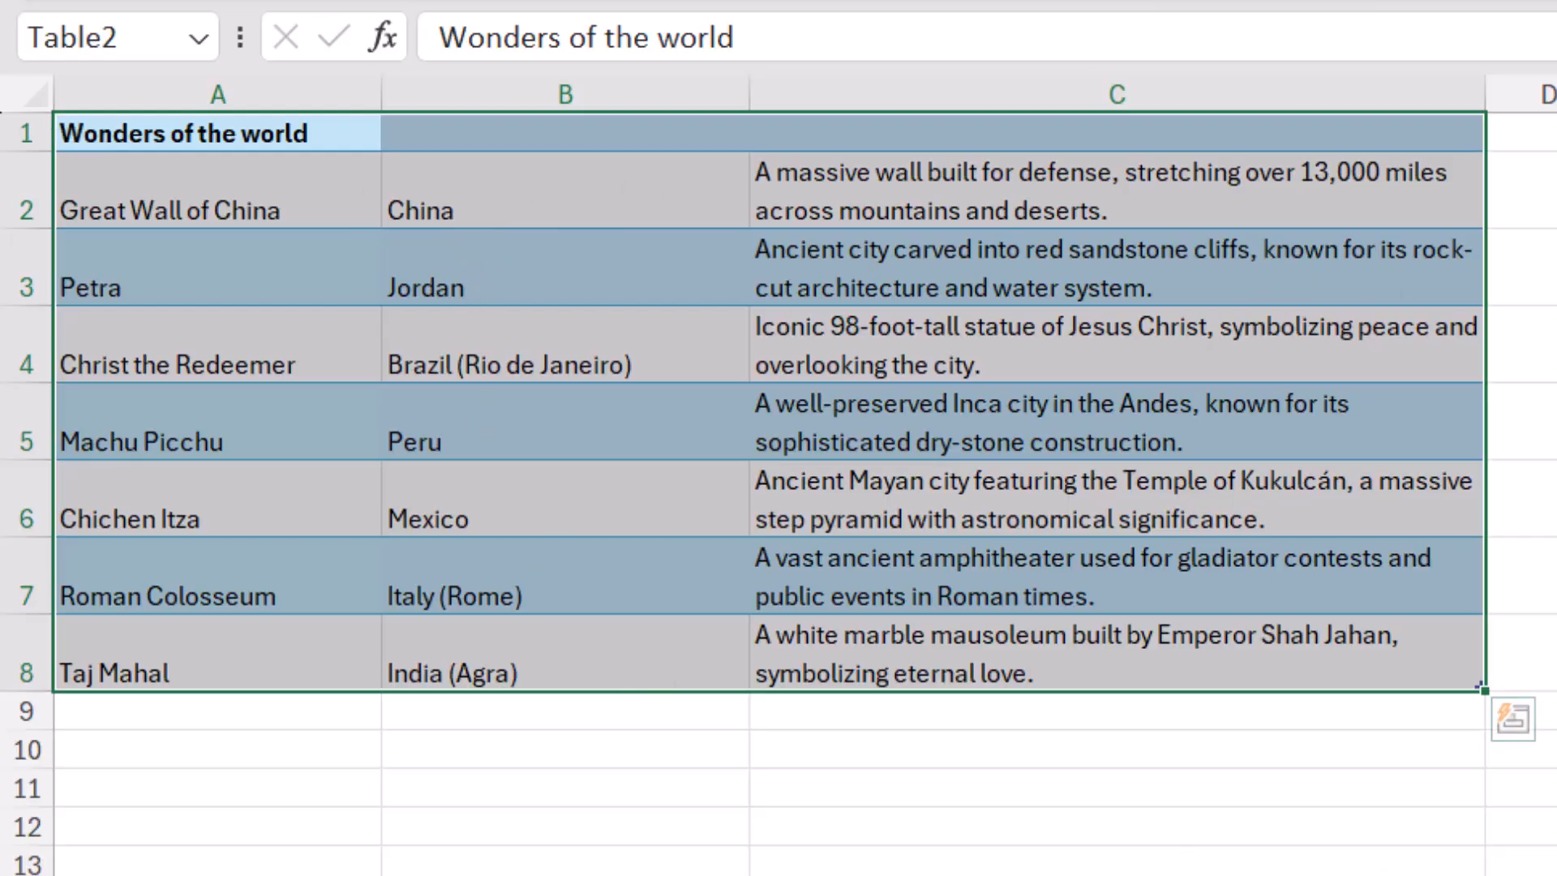
pyautogui.hotkey('ctrl', '1')
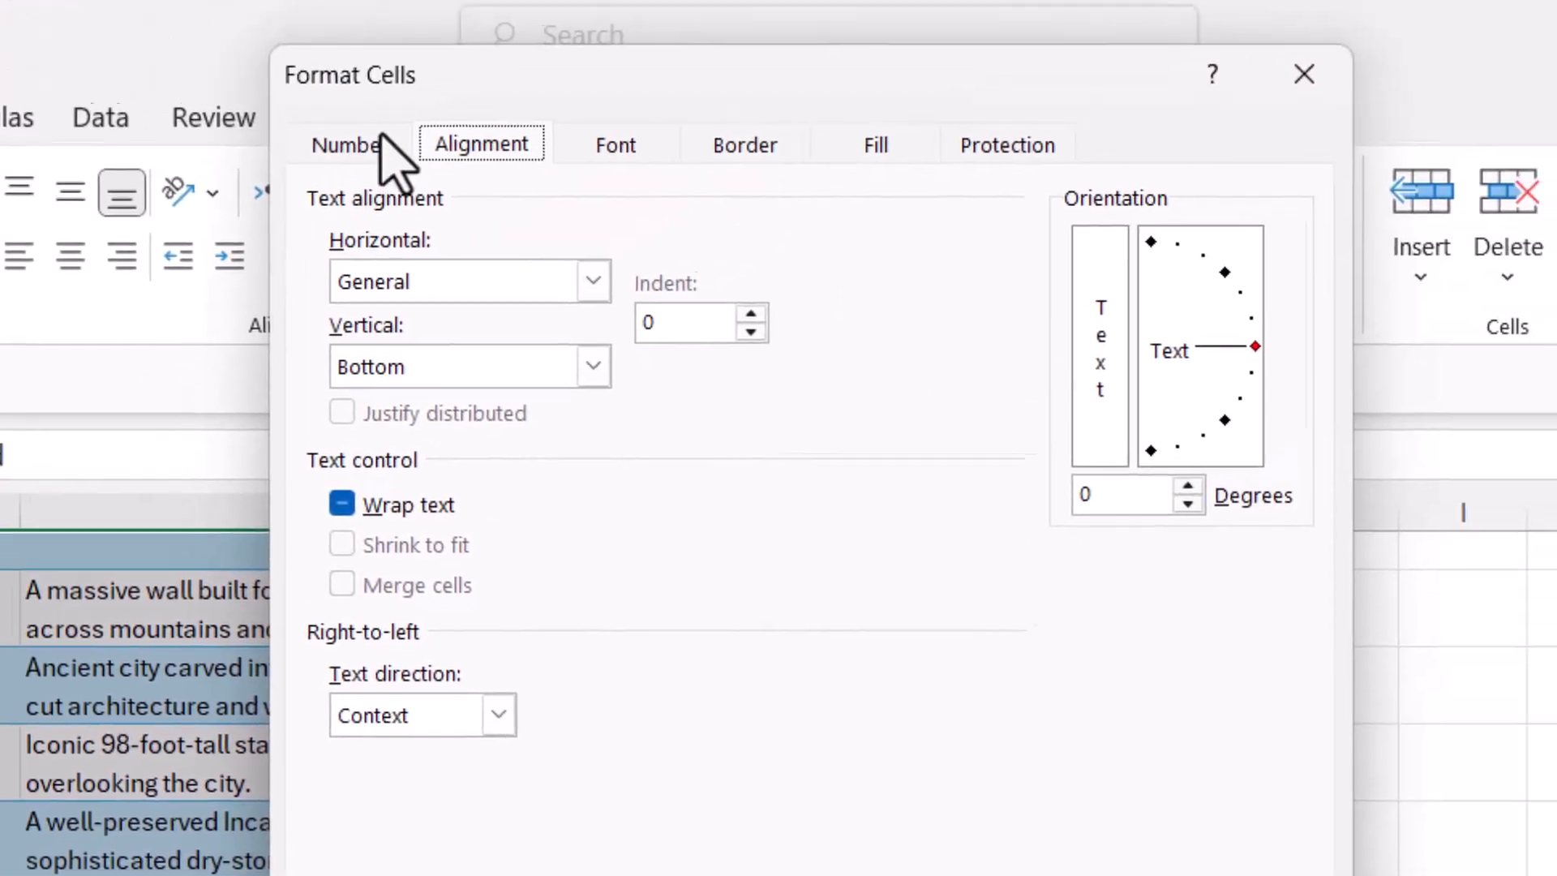
# Apply Center Across Selection as the horizontal alignment of the wonders table, then clear the selection
pyautogui.click(336, 162)
pyautogui.click(405, 172)
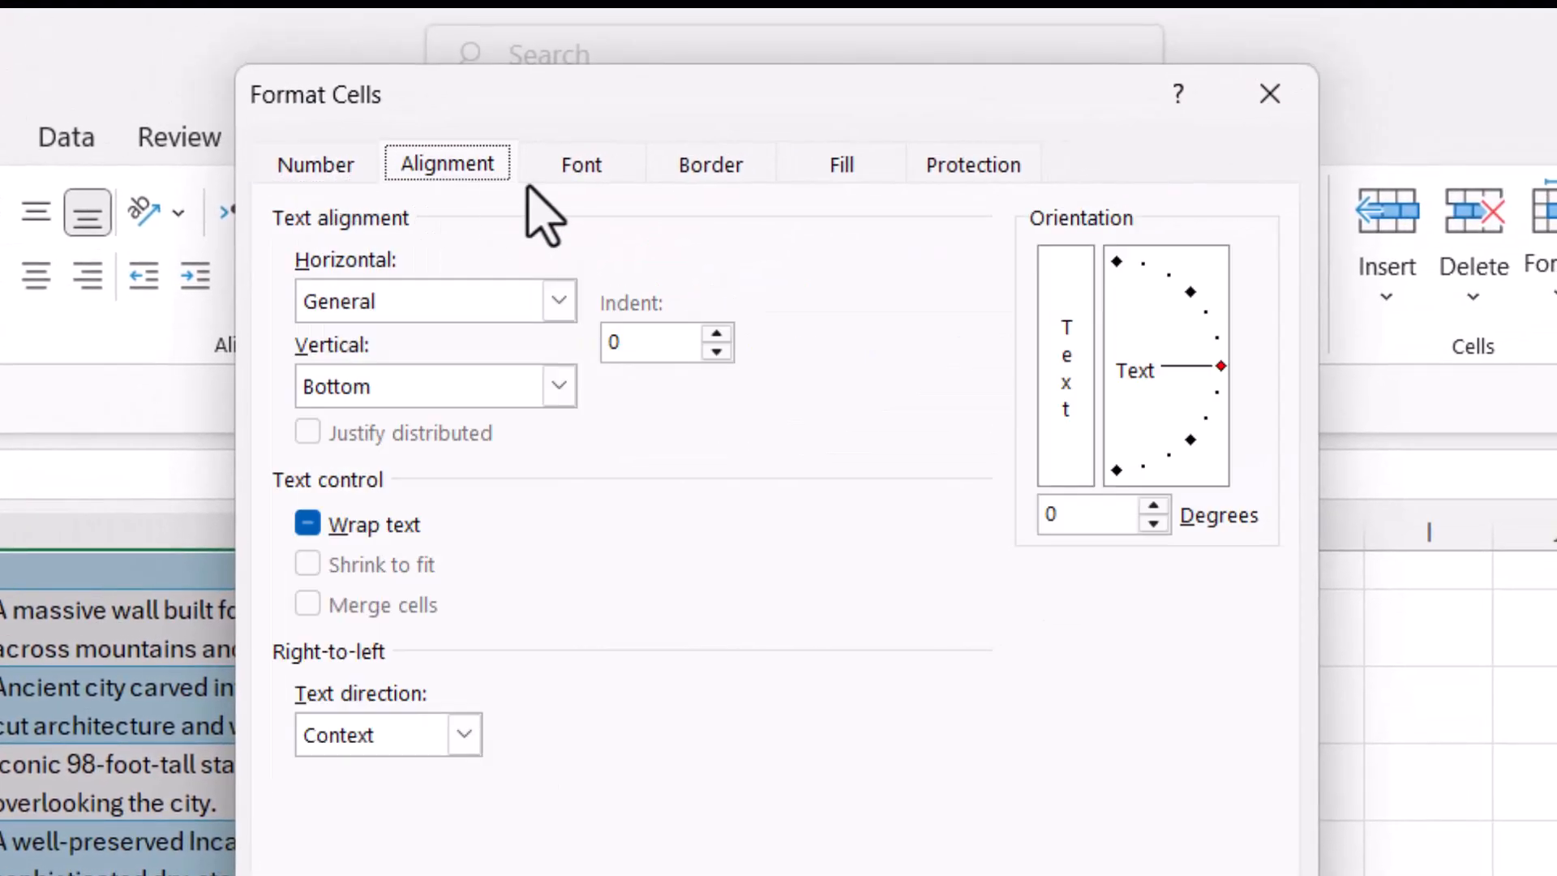
pyautogui.click(606, 175)
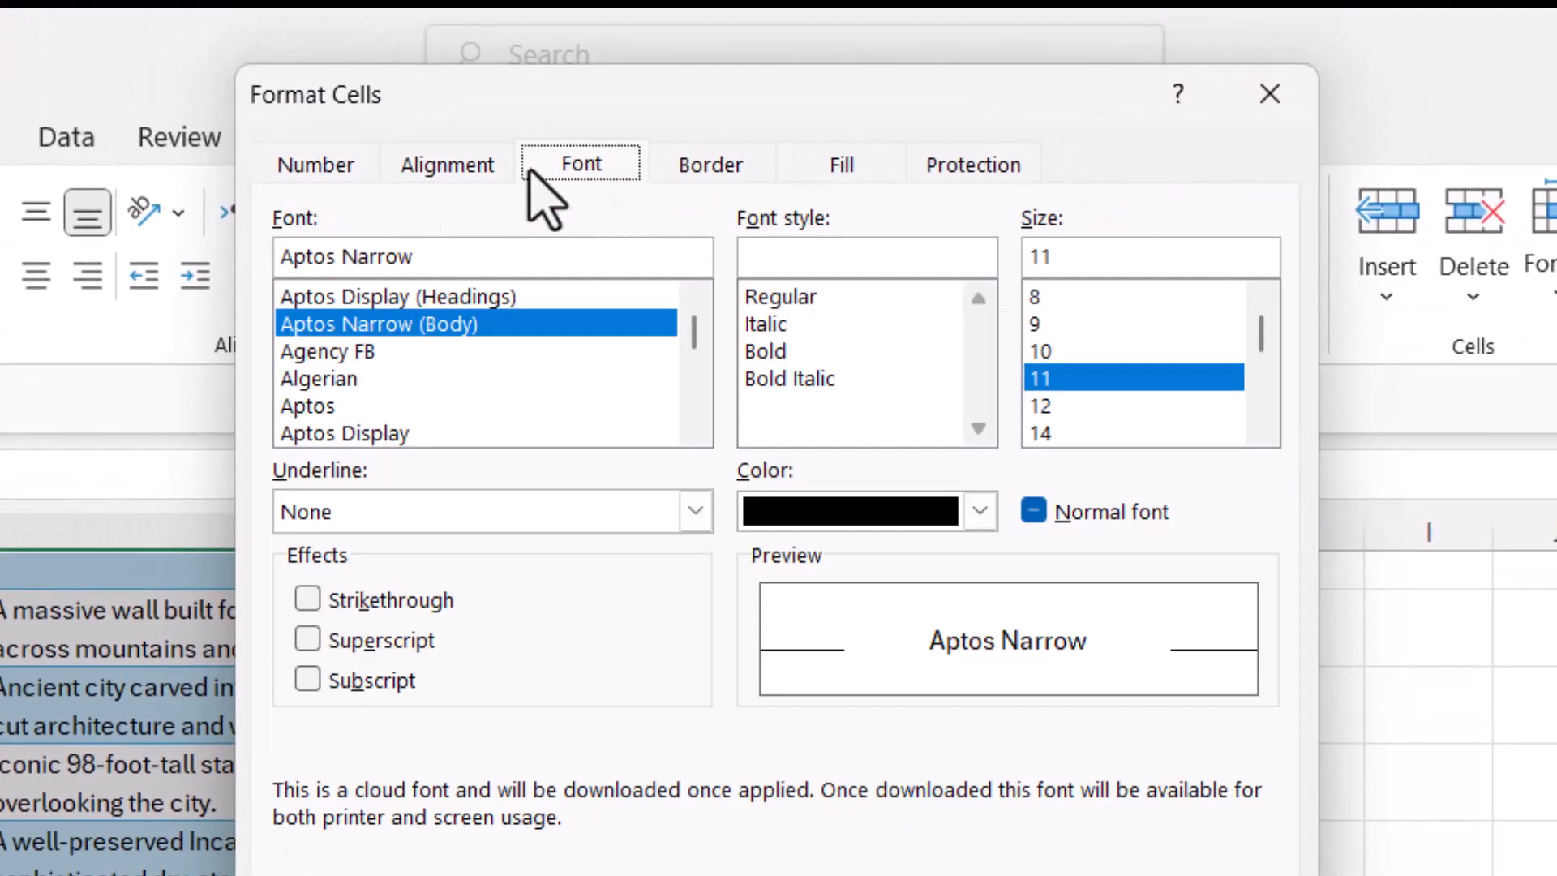
pyautogui.click(454, 172)
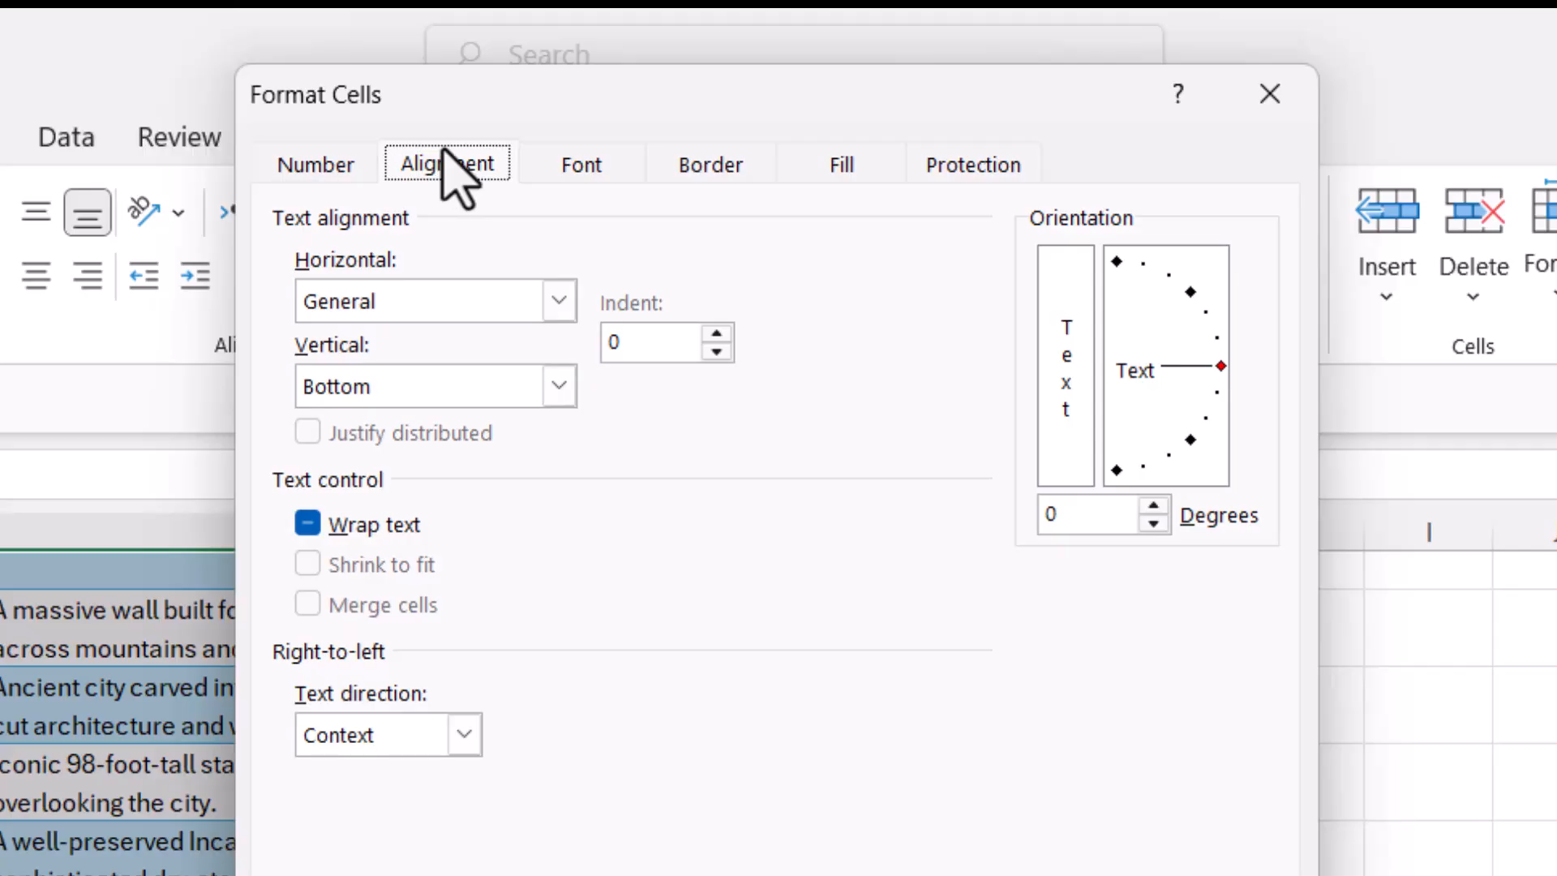
pyautogui.click(558, 302)
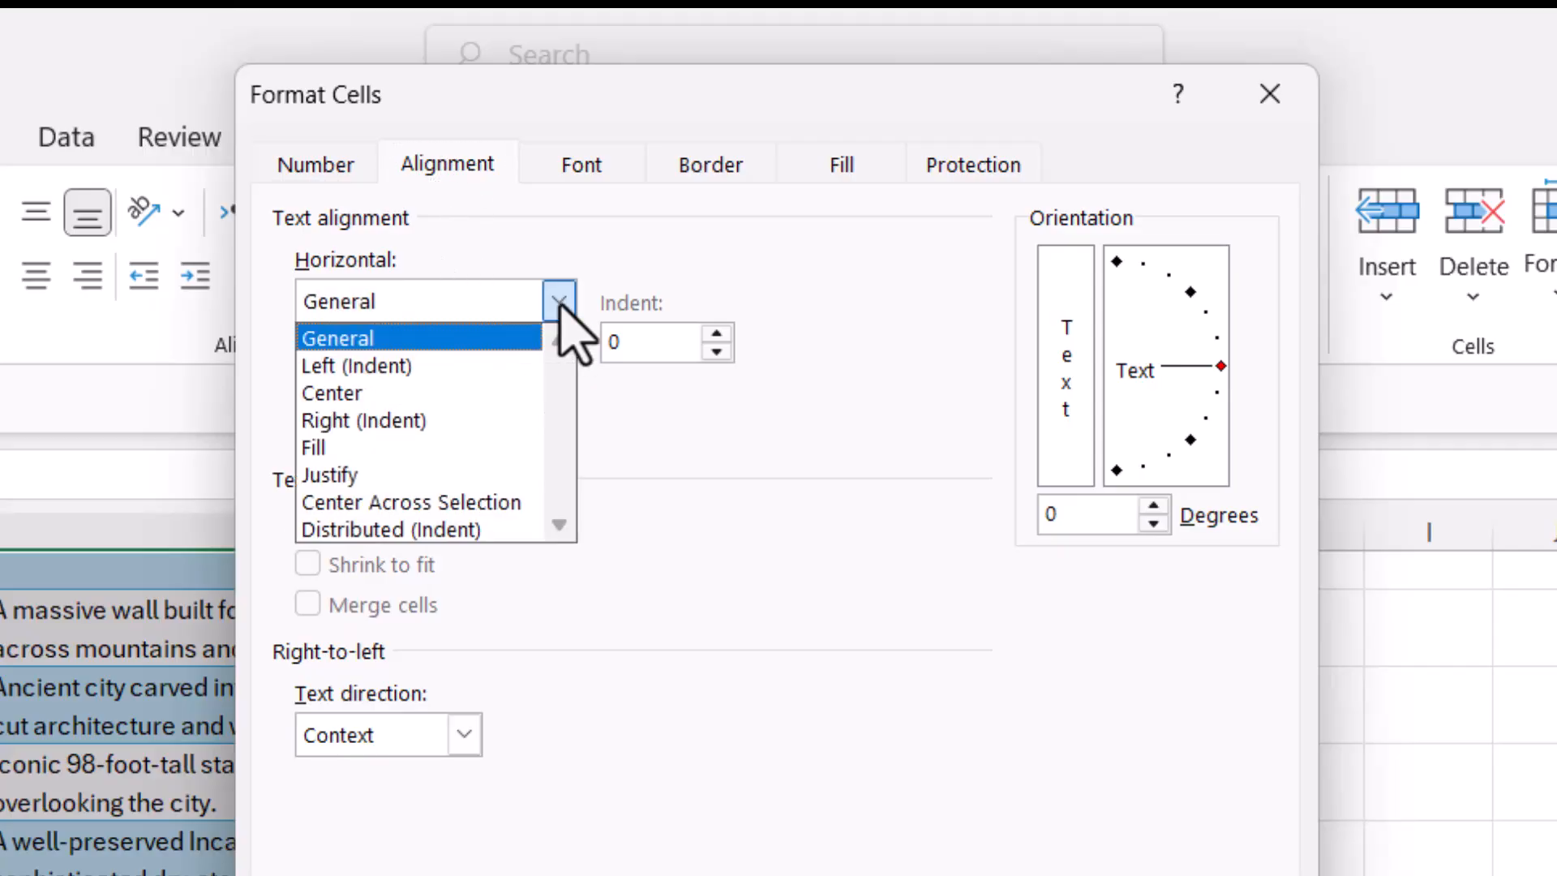
pyautogui.click(422, 504)
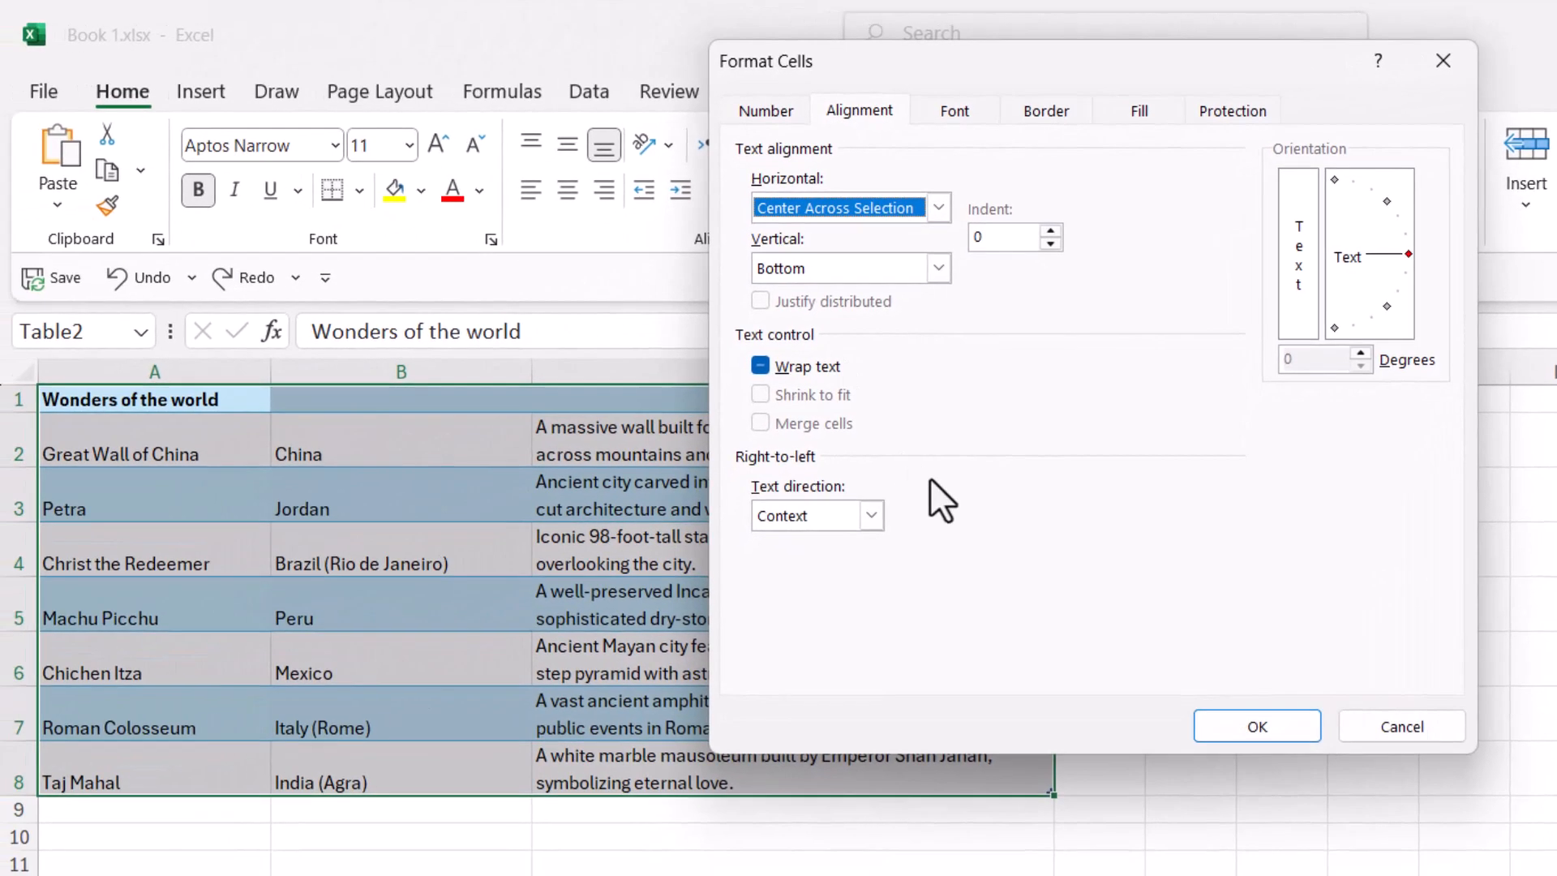
pyautogui.click(1242, 732)
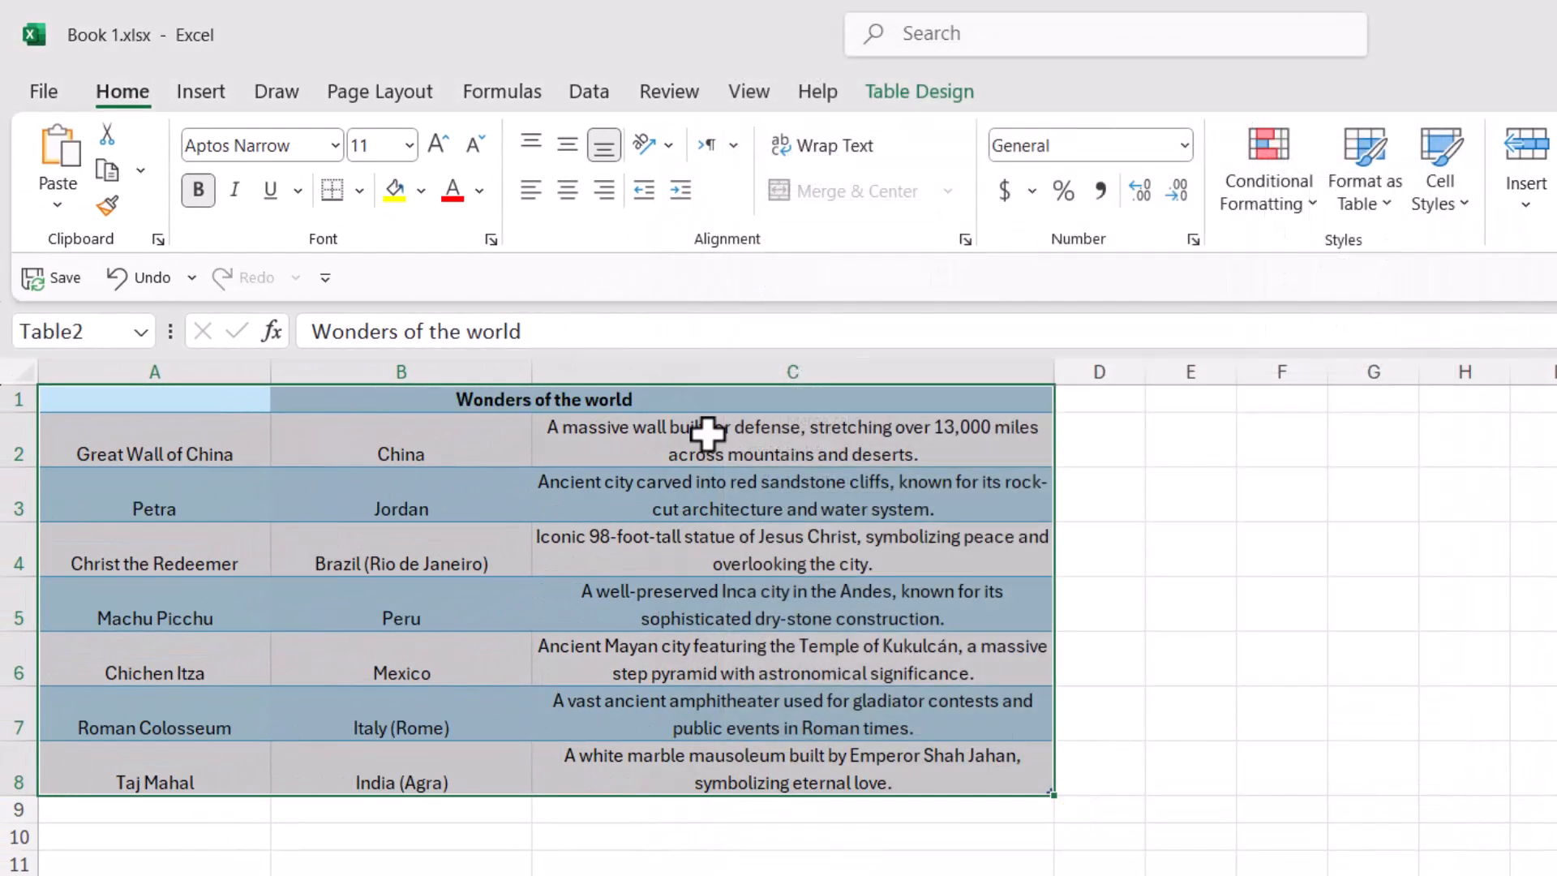
pyautogui.click(1121, 428)
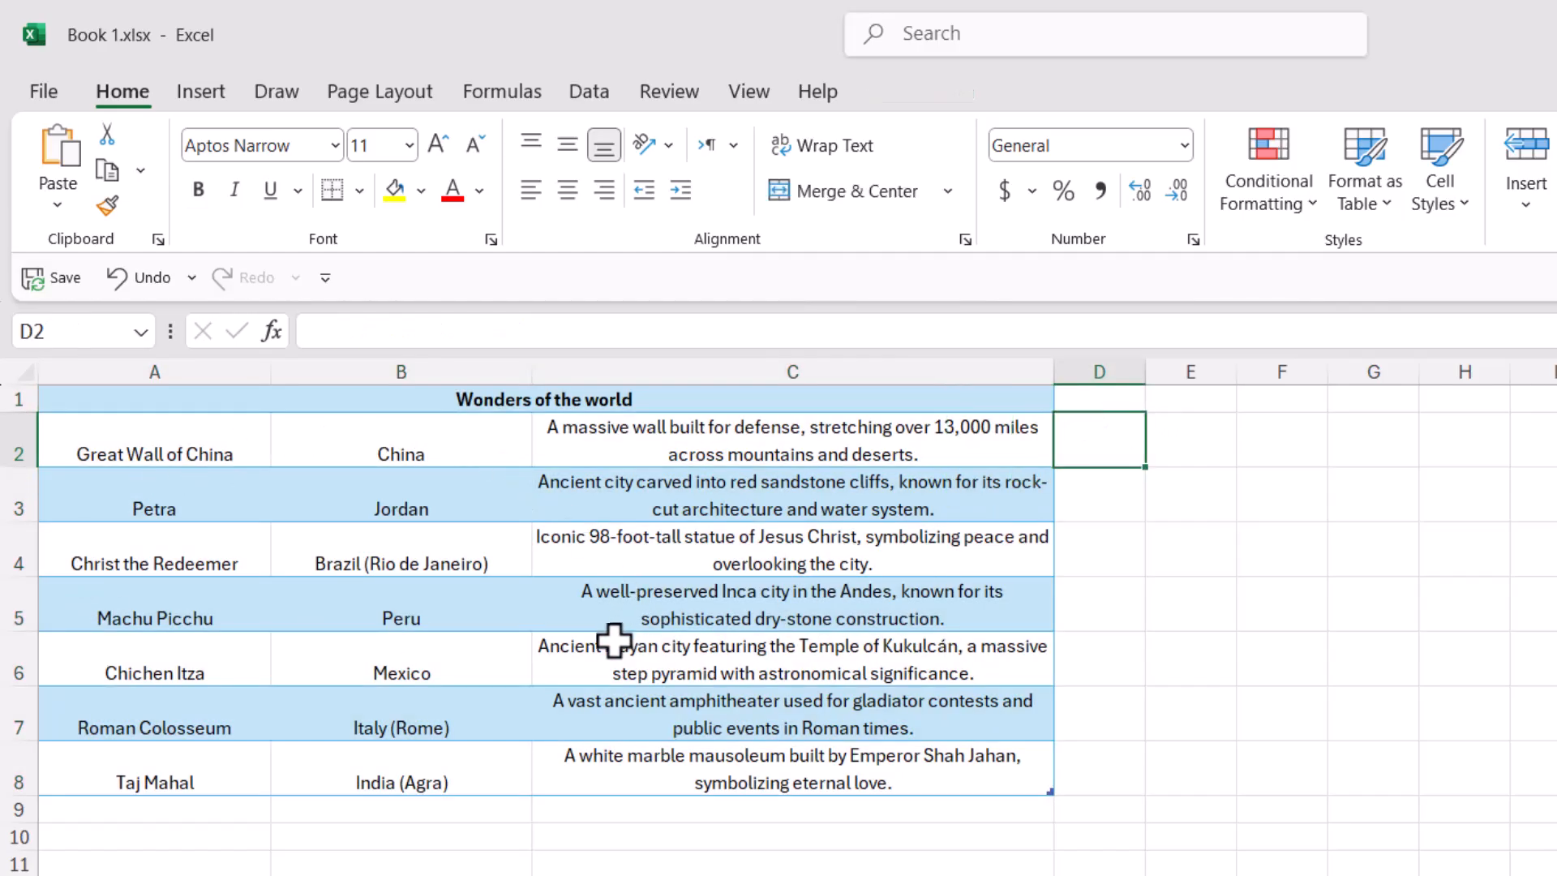